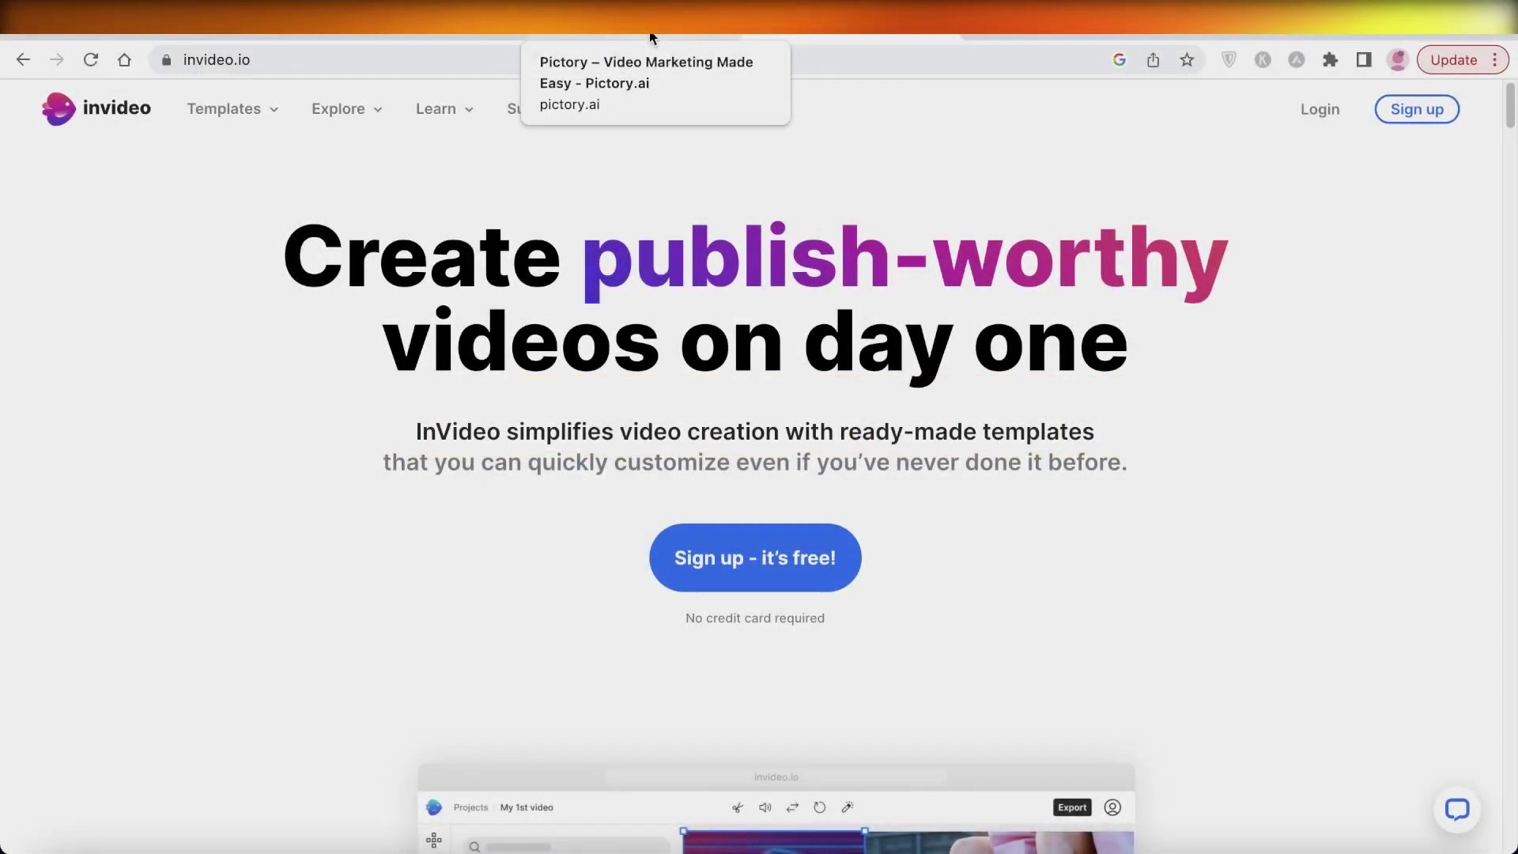
Compare the Pictory and InVideo homepages, scrolling through Pictory's page
click(650, 36)
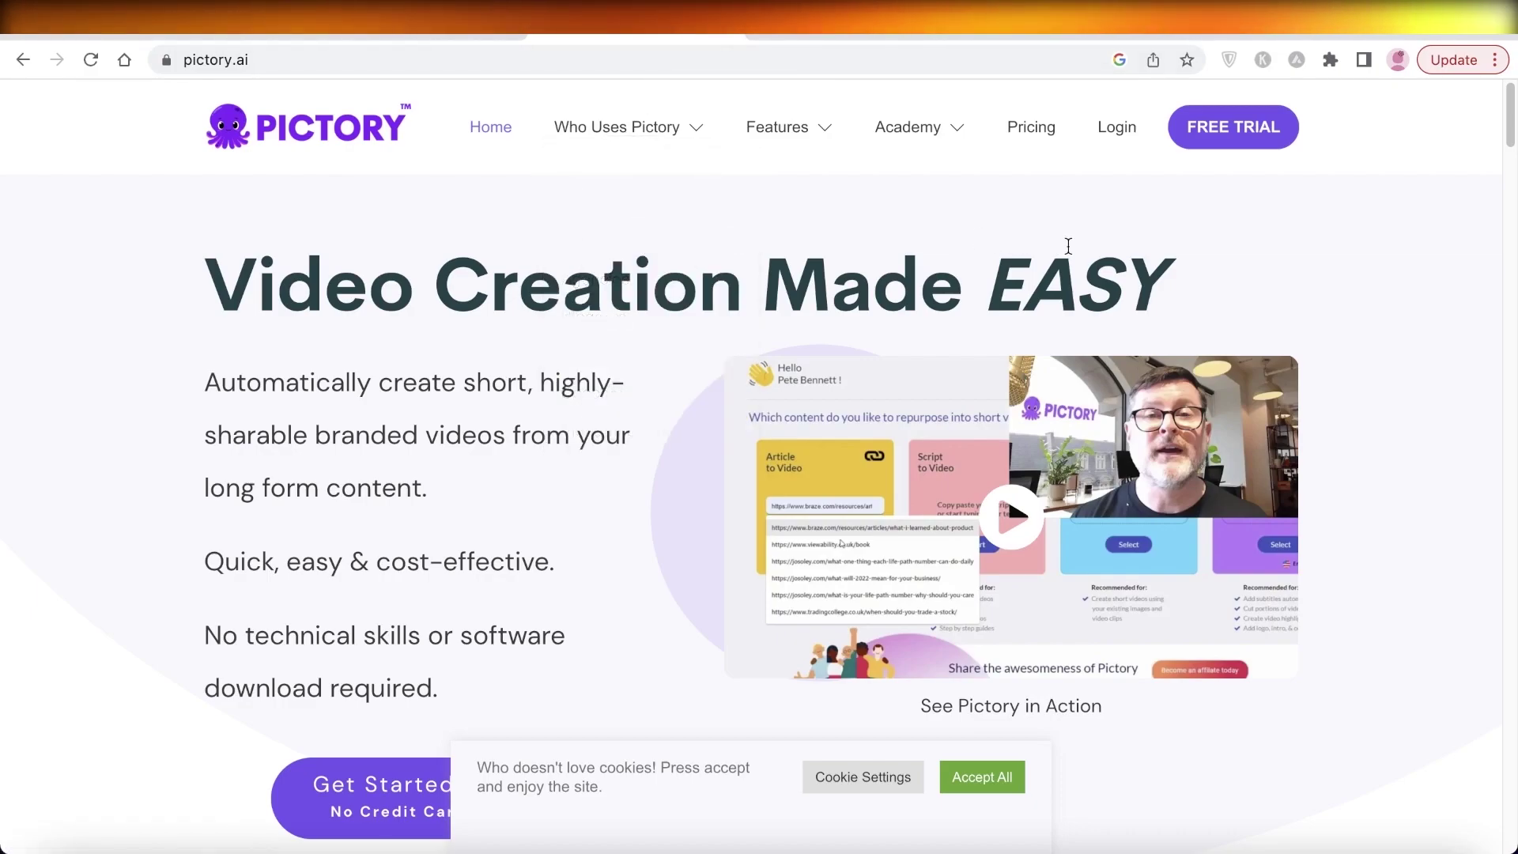
key(ctrl+Tab)
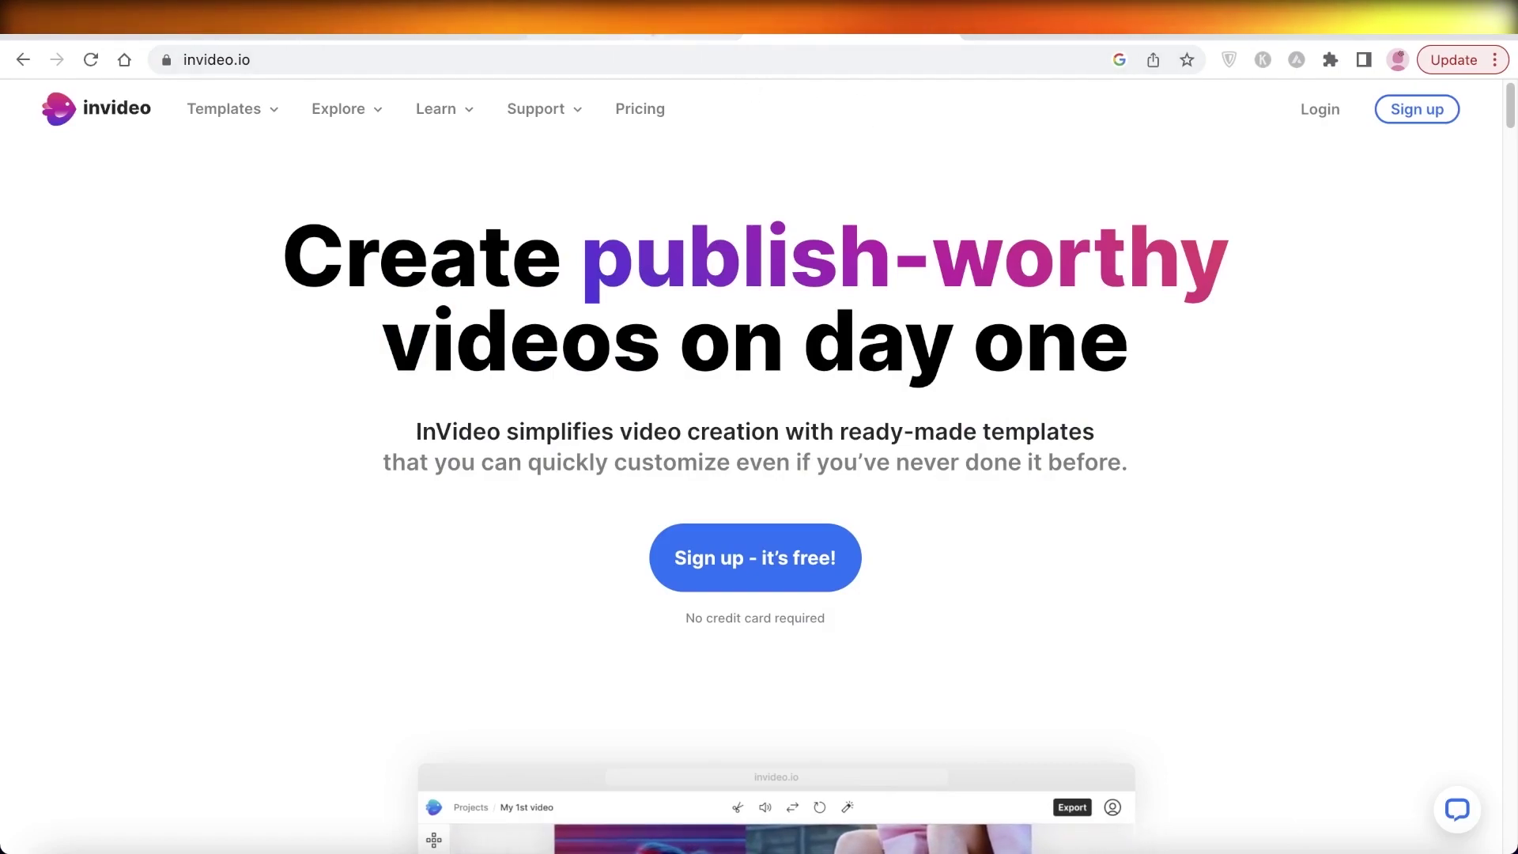
click(570, 18)
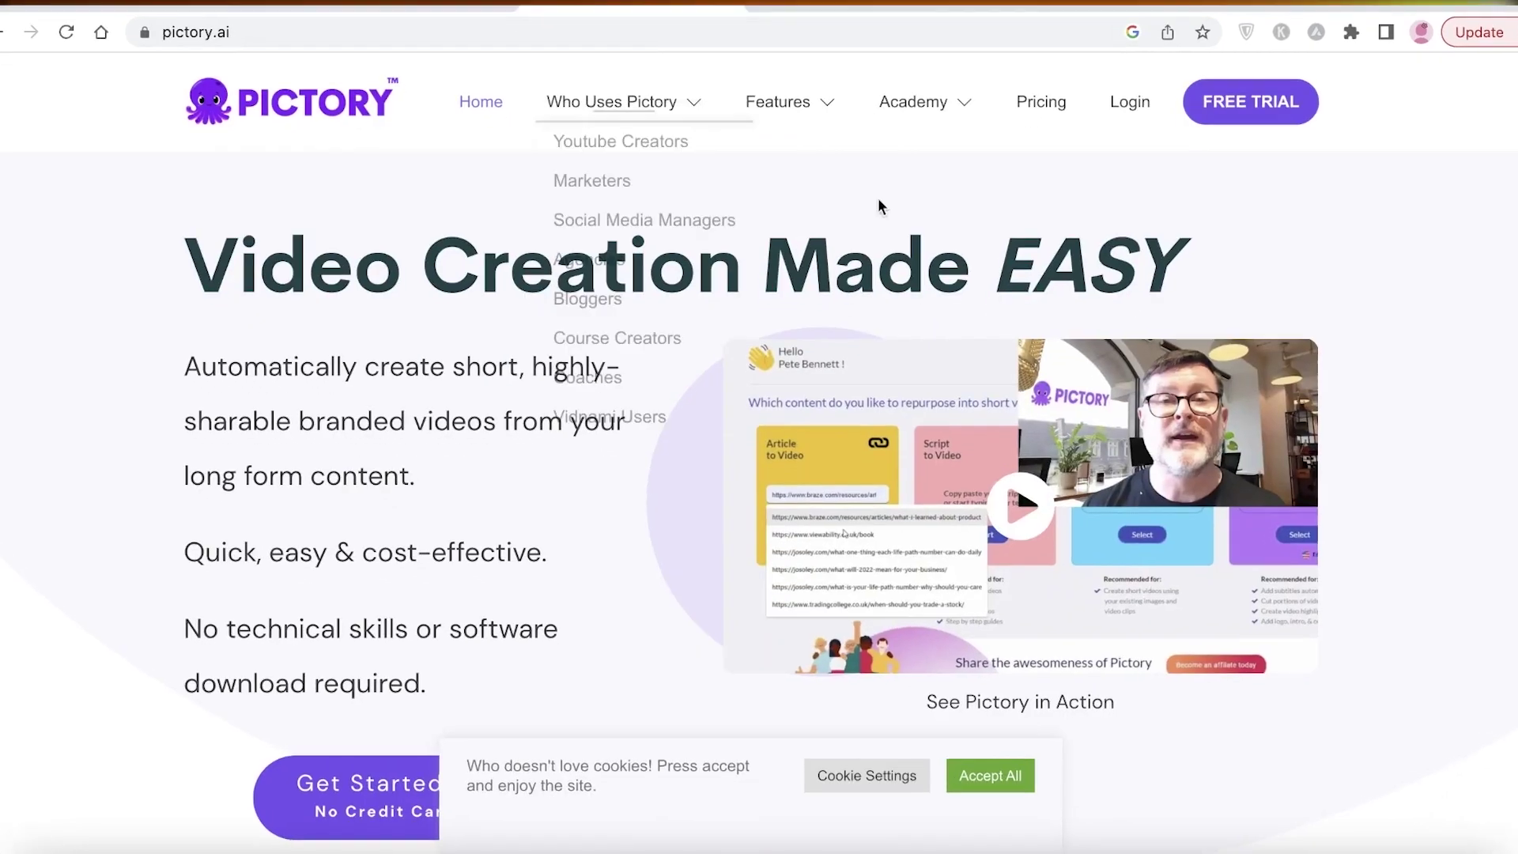
scroll(1360, 285, down, 1)
scroll(1051, 344, down, 8)
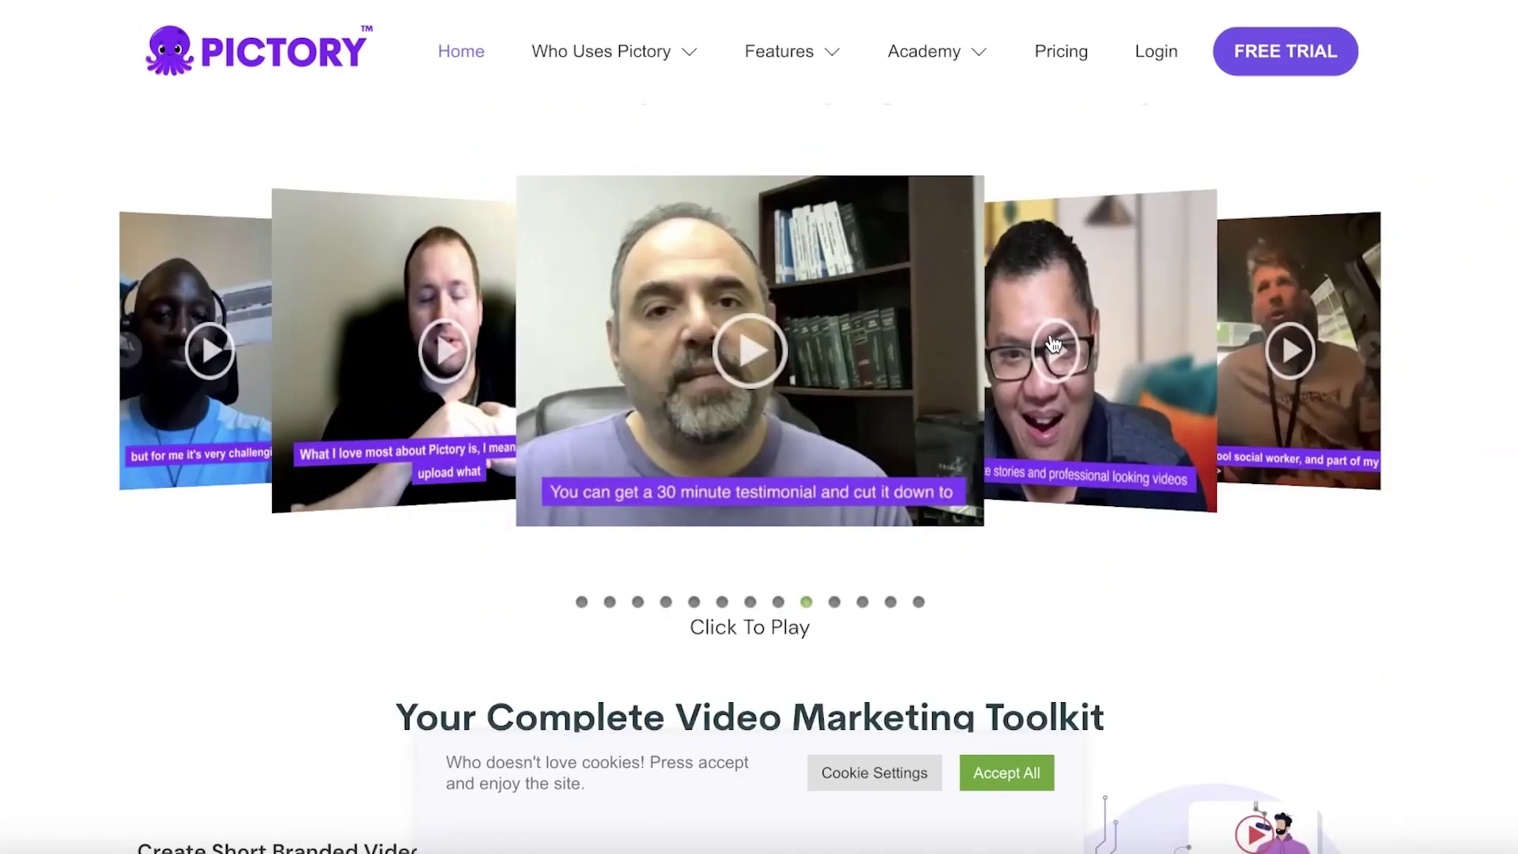
scroll(1257, 343, down, 3)
scroll(1320, 292, up, 7)
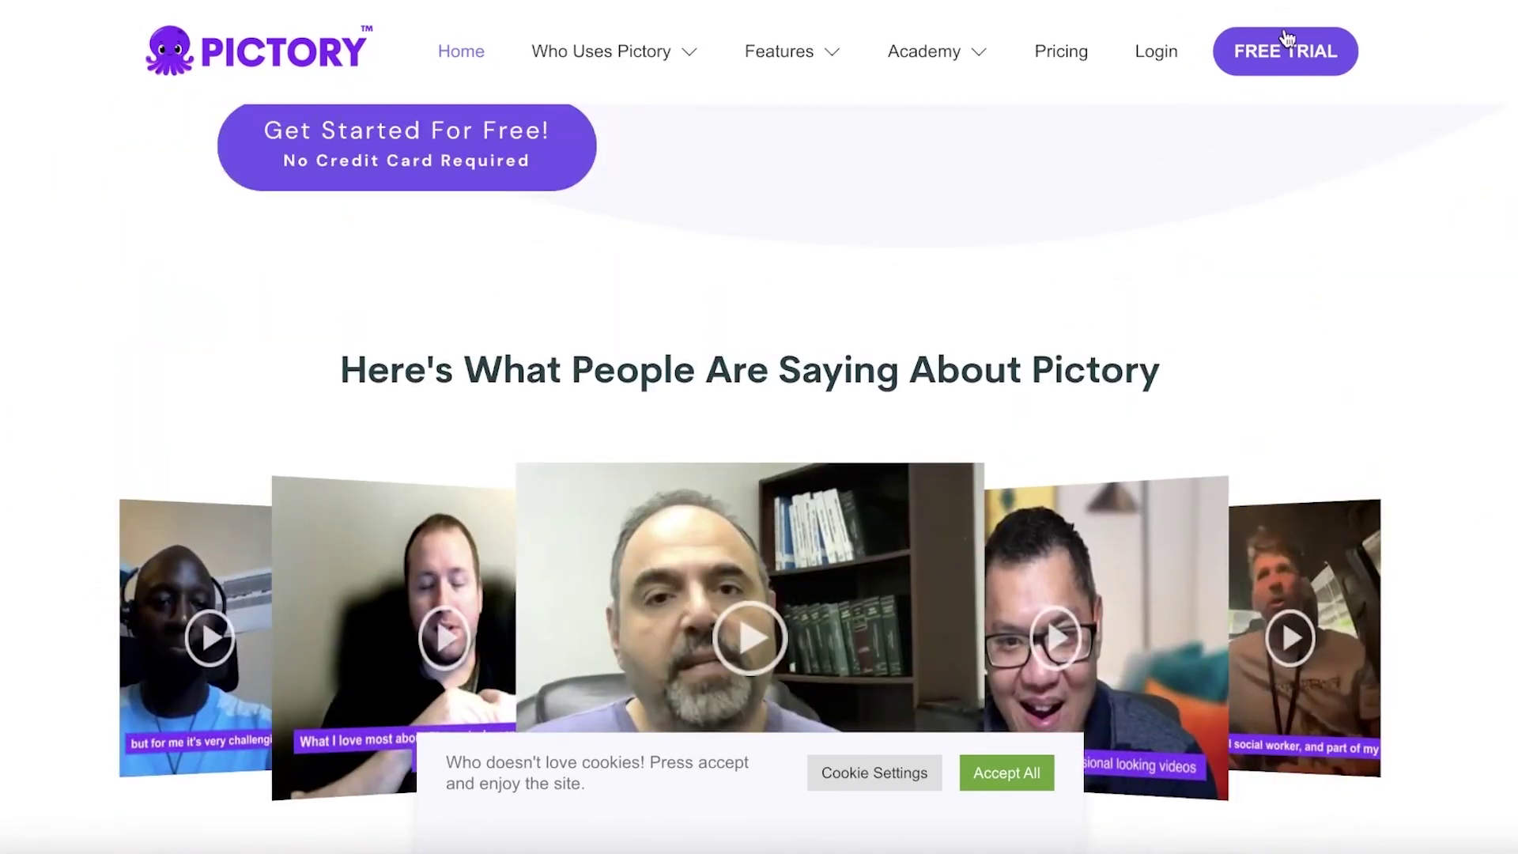
Sign up for a free InVideo account with the first listed Google account
key(ctrl+Tab)
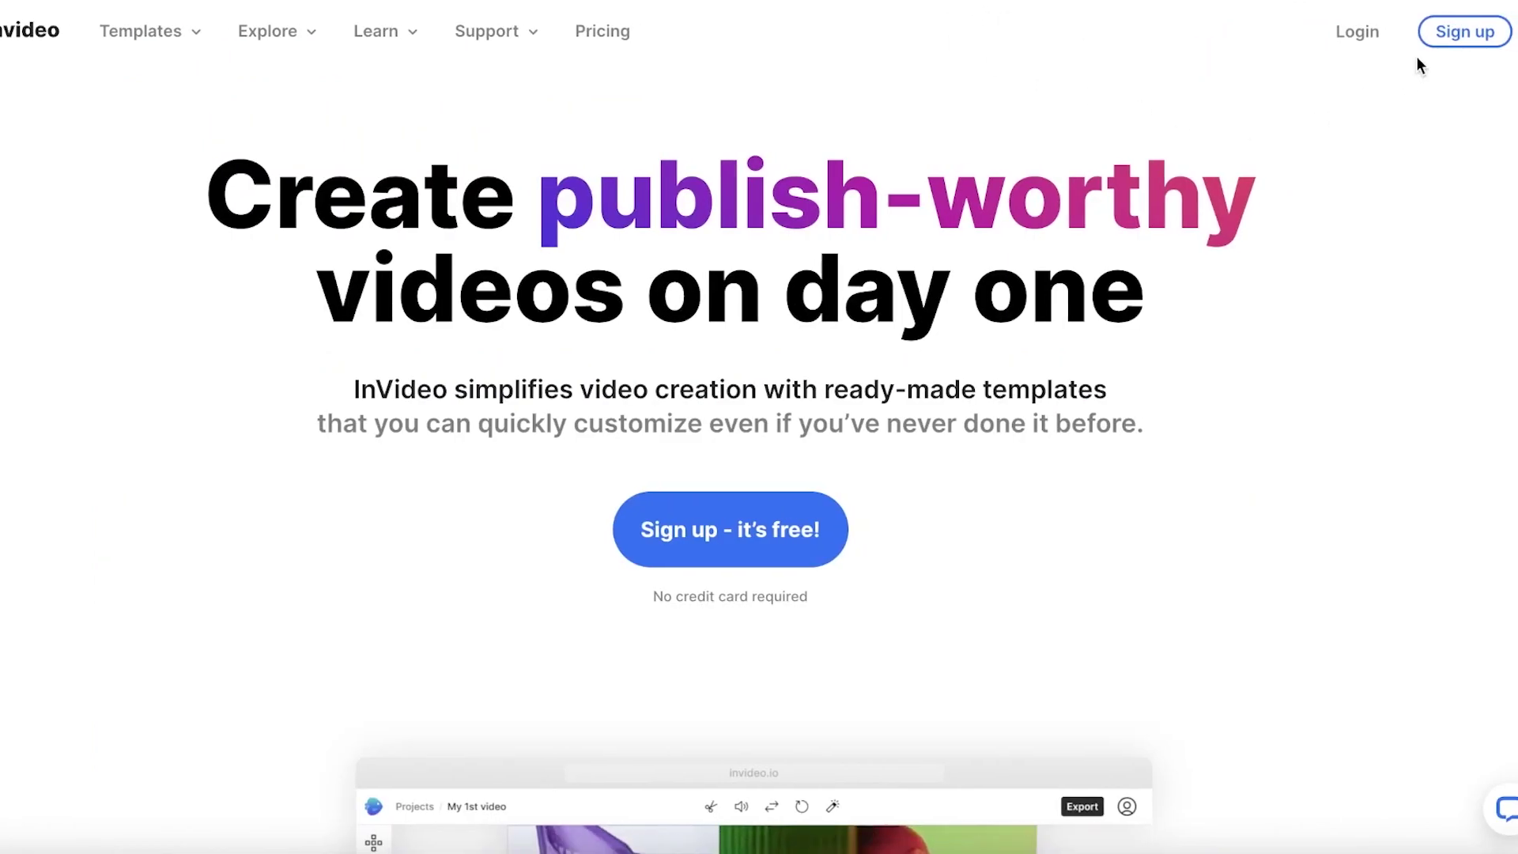
click(1463, 33)
click(645, 172)
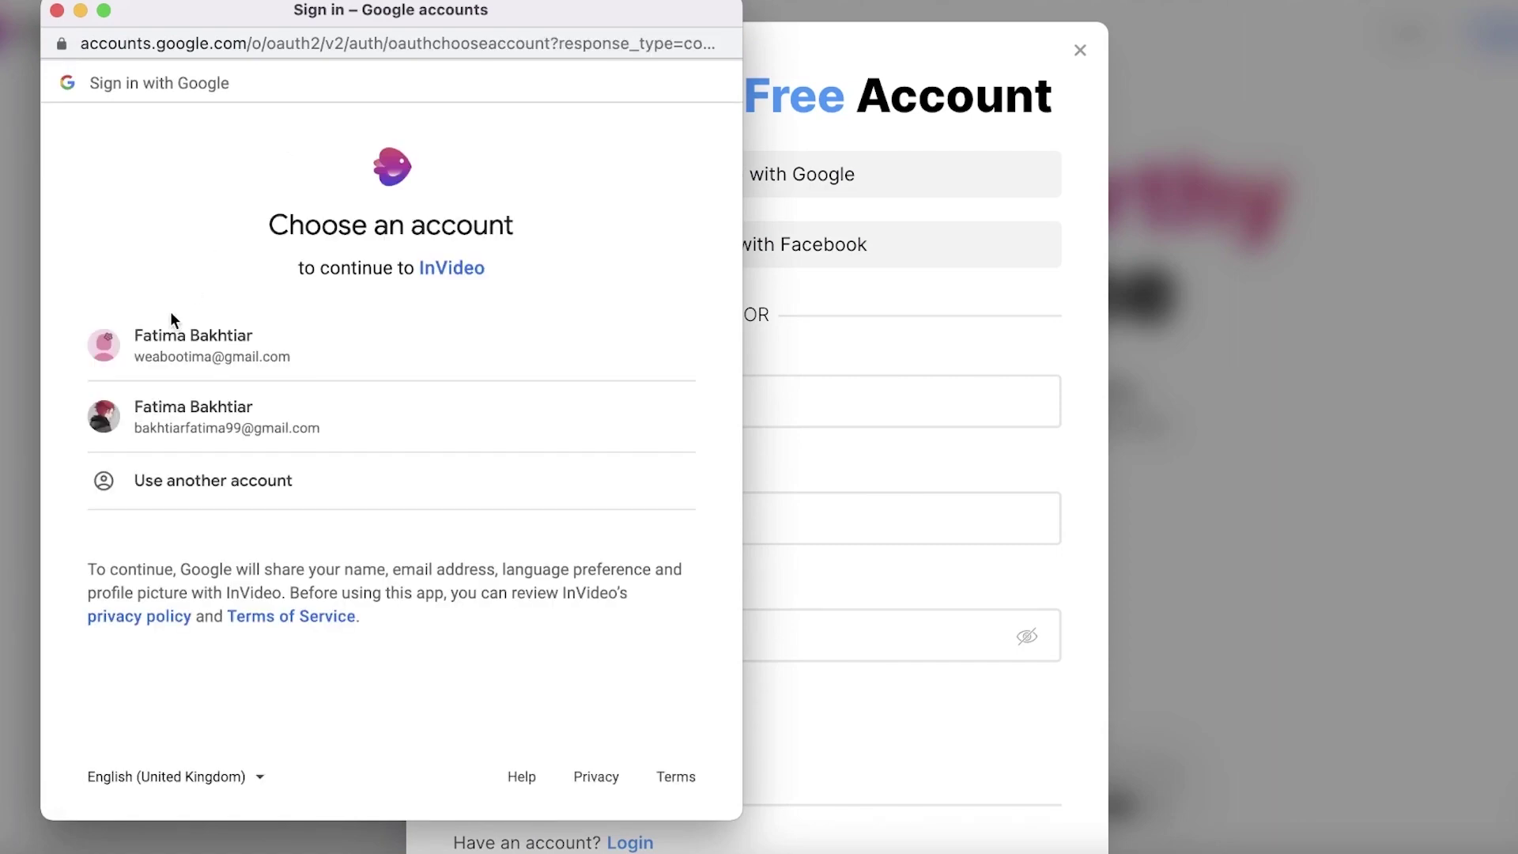
click(170, 326)
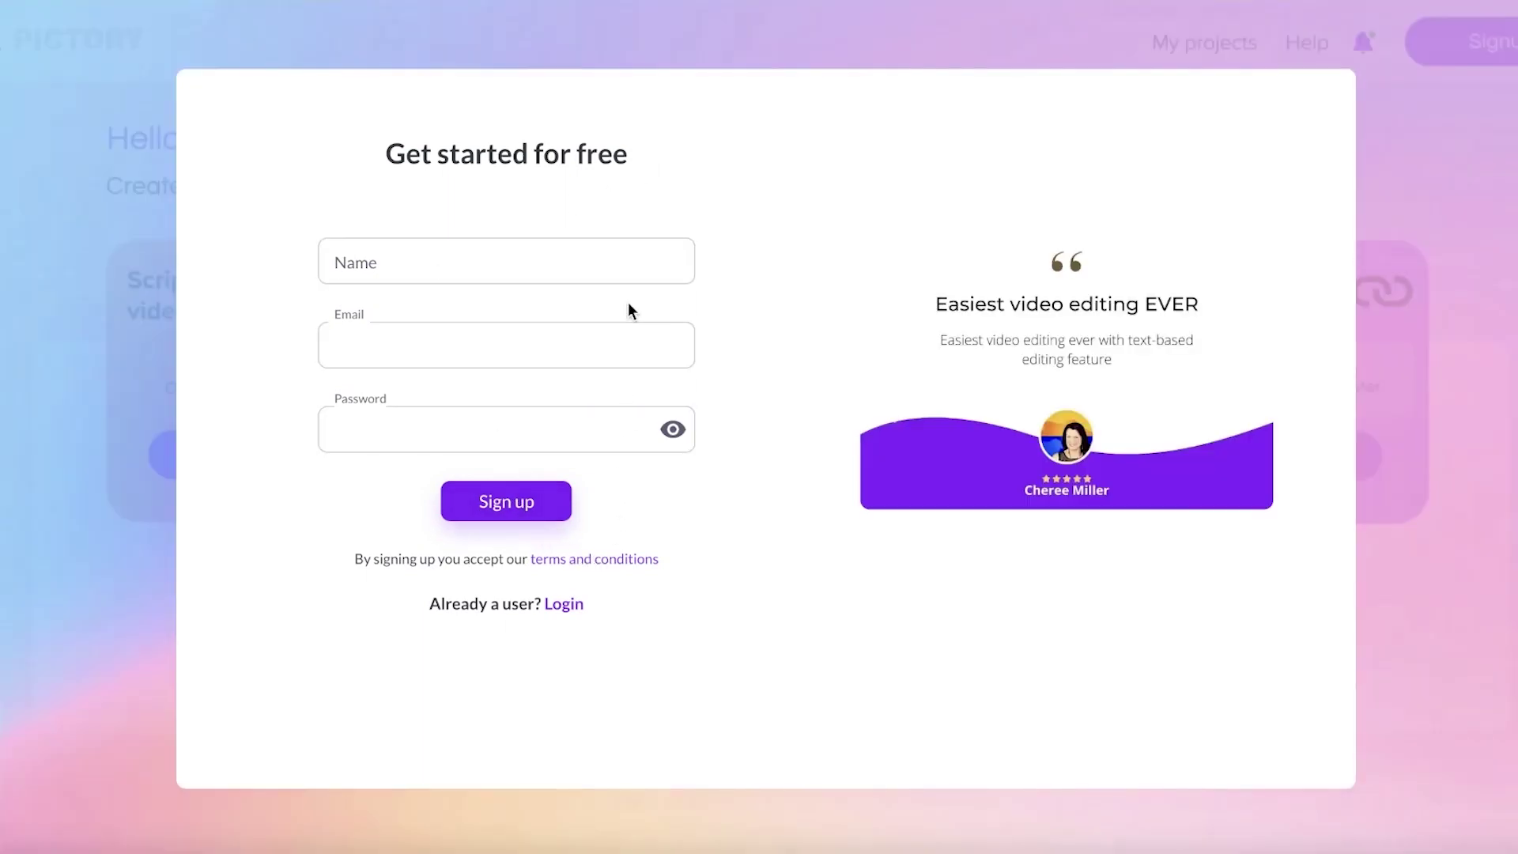
Enter a first name on Pictory's free sign-up form and move to the Email field
click(617, 266)
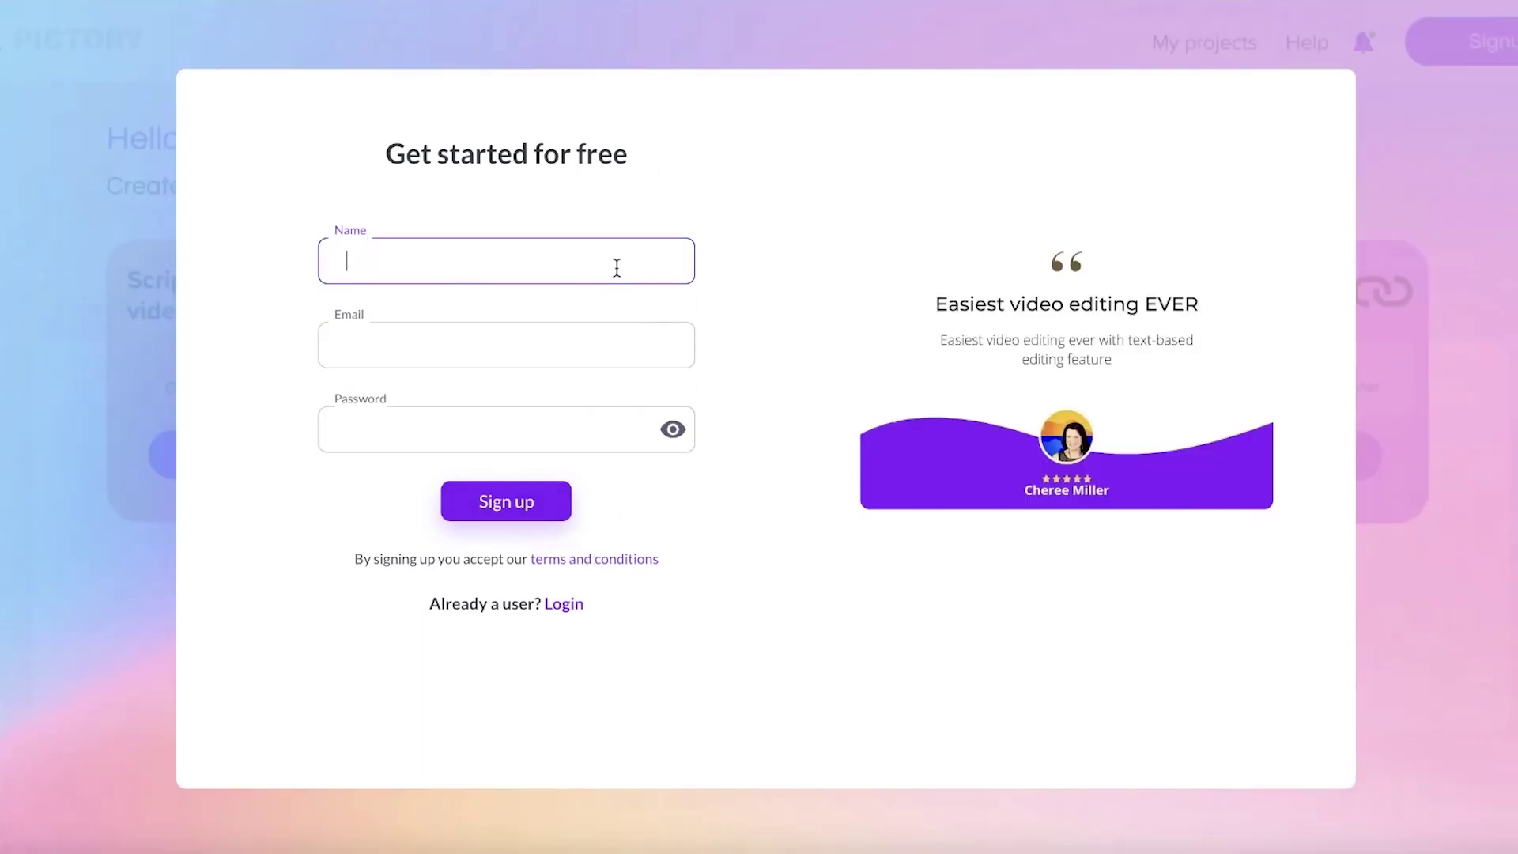
text(Jane)
click(600, 328)
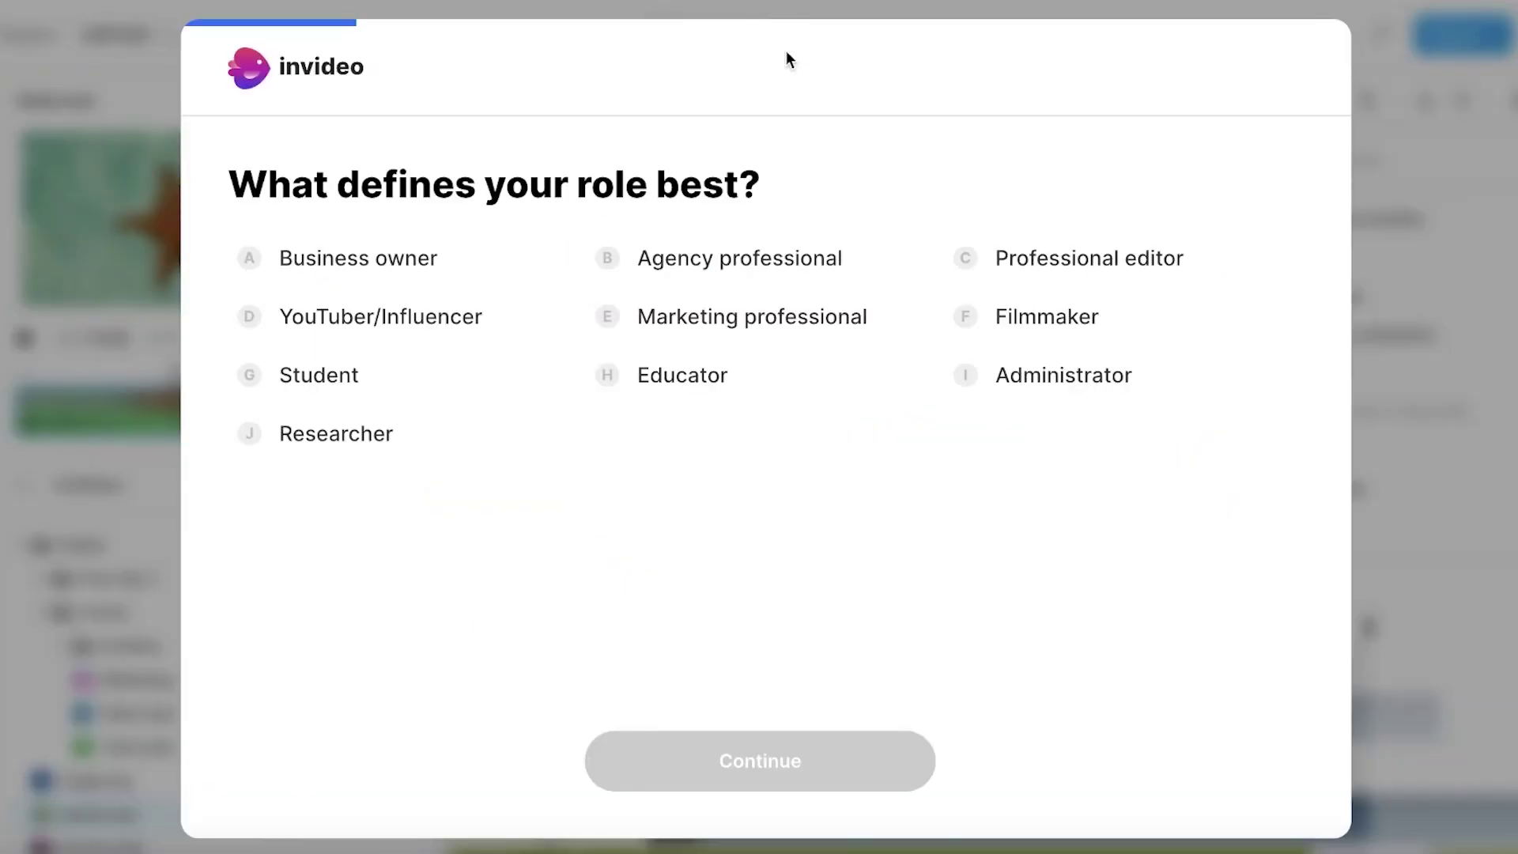
Choose Business owner as the InVideo role and name the team 'My Team'
click(443, 273)
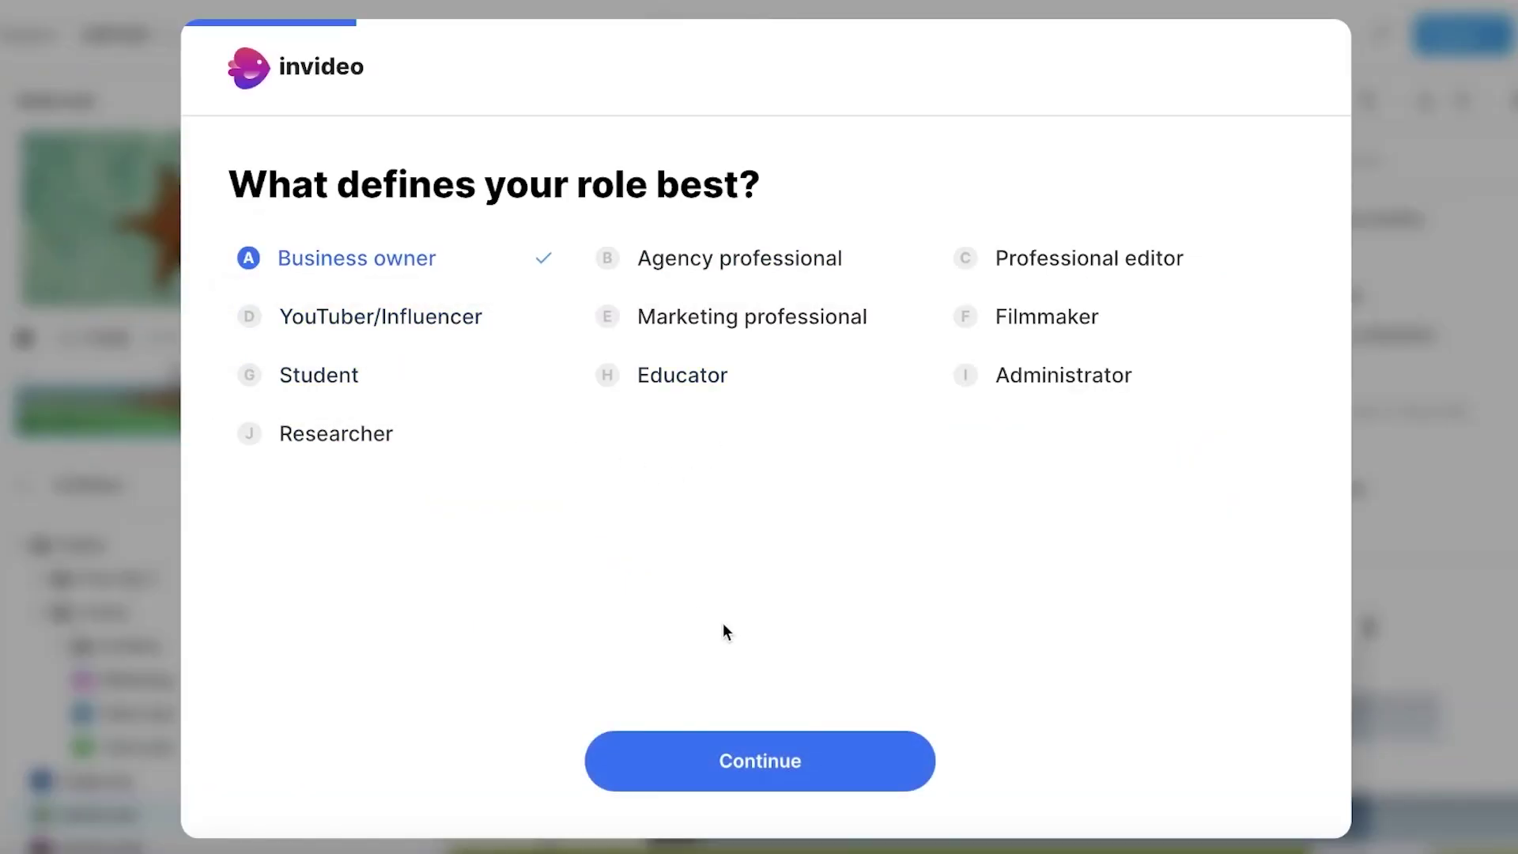
click(814, 743)
click(433, 407)
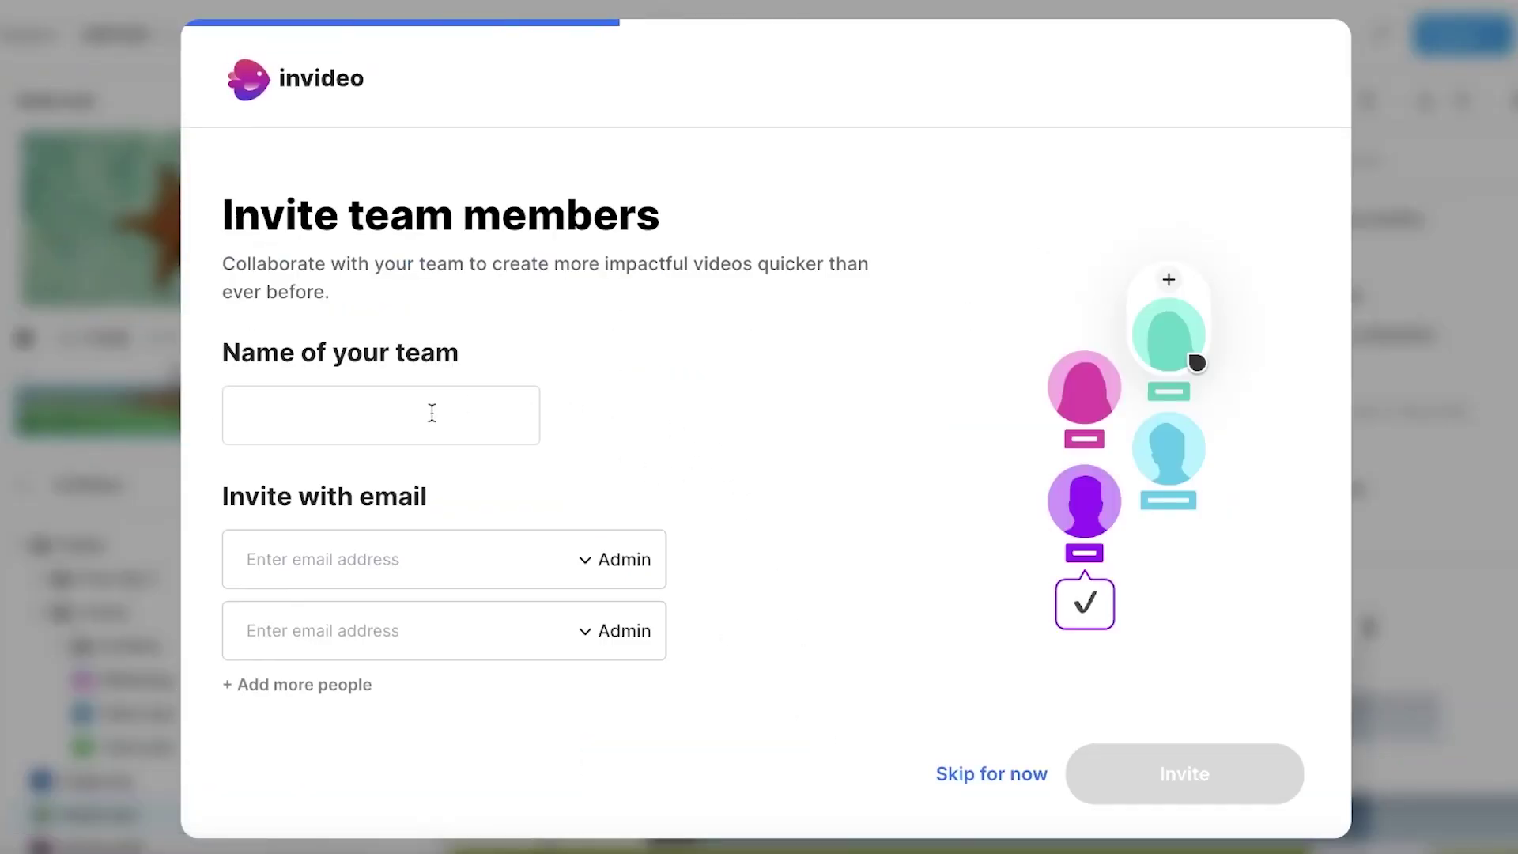
text(My Team)
click(991, 773)
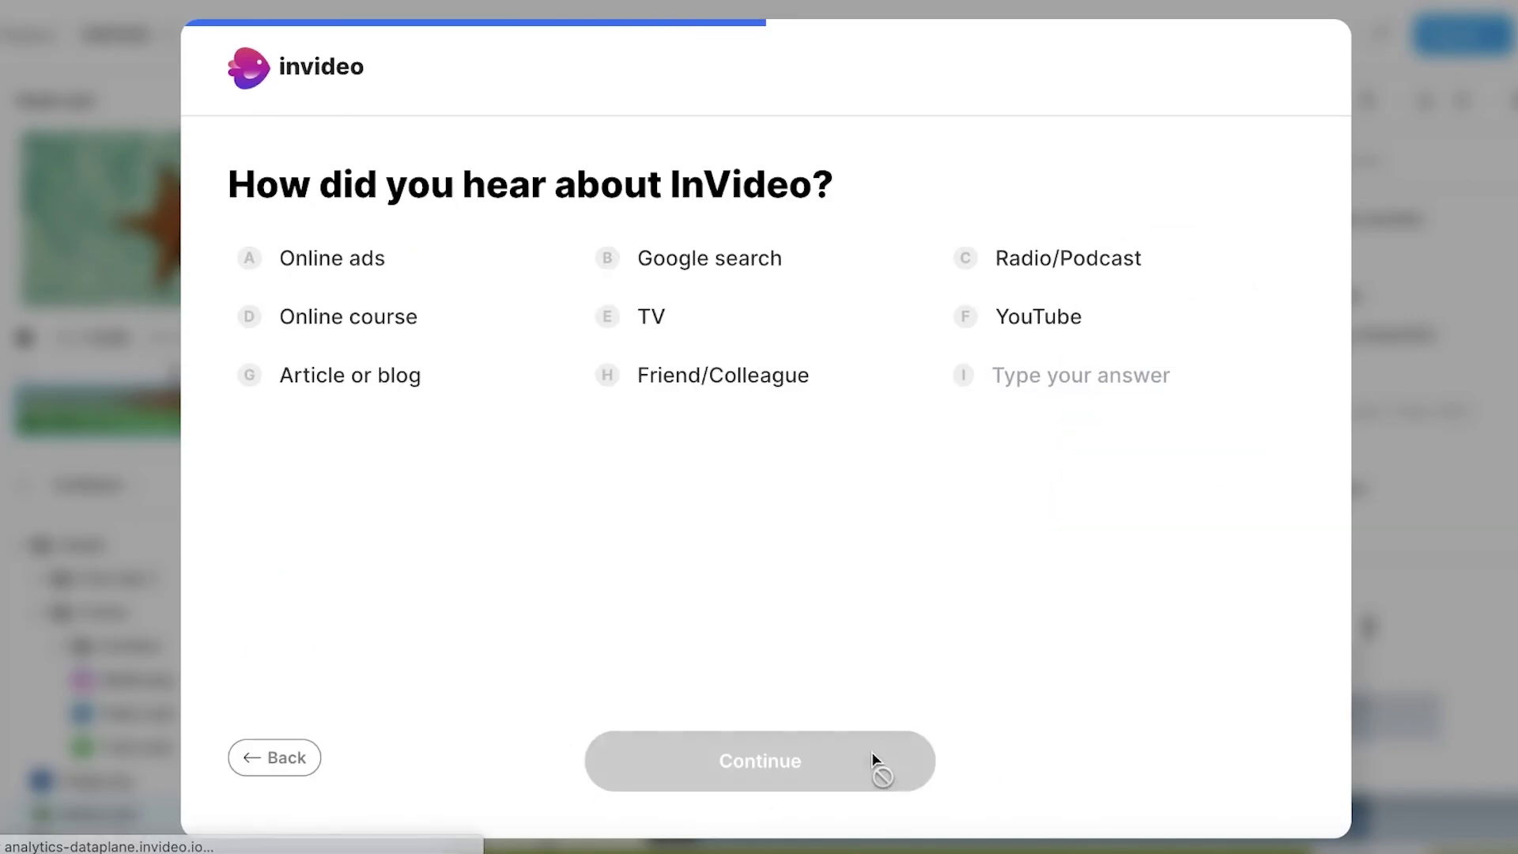
Answer the InVideo survey: found via Online ads, making money from videos, Website as platform
click(361, 289)
click(495, 335)
click(797, 747)
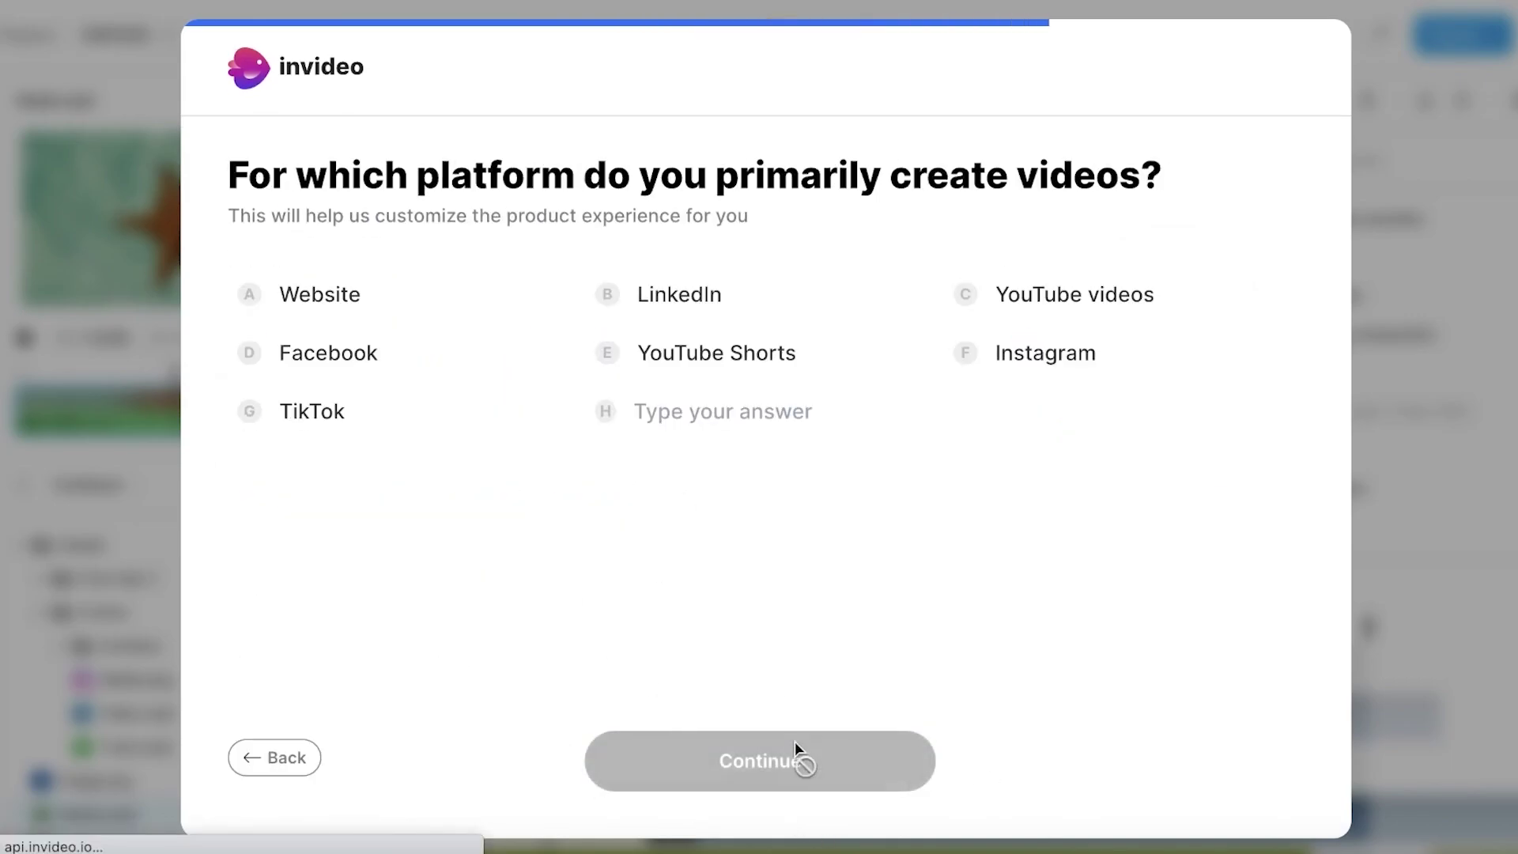
click(434, 316)
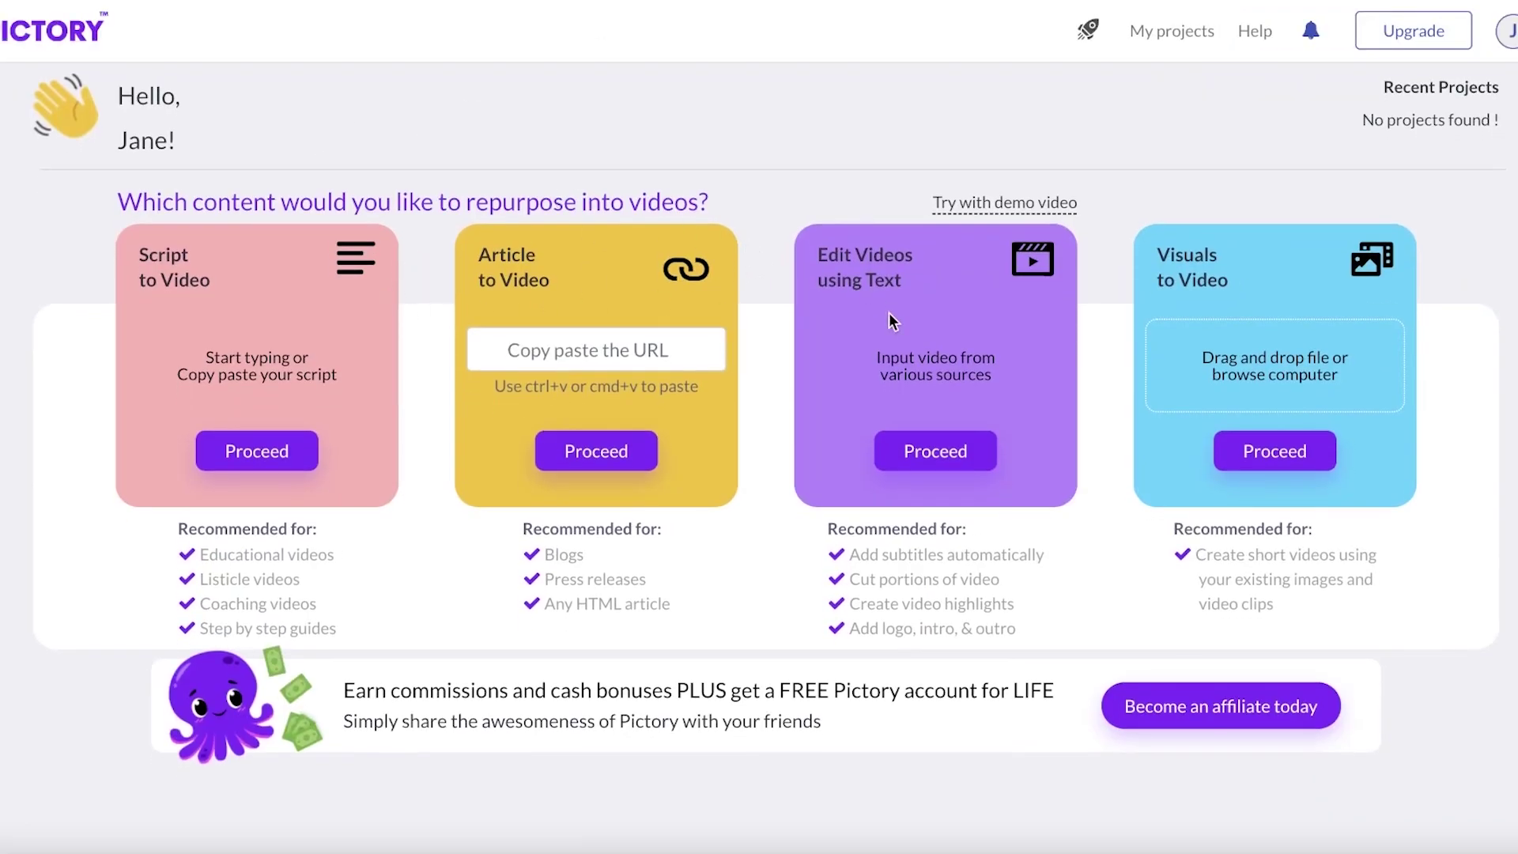
click(975, 285)
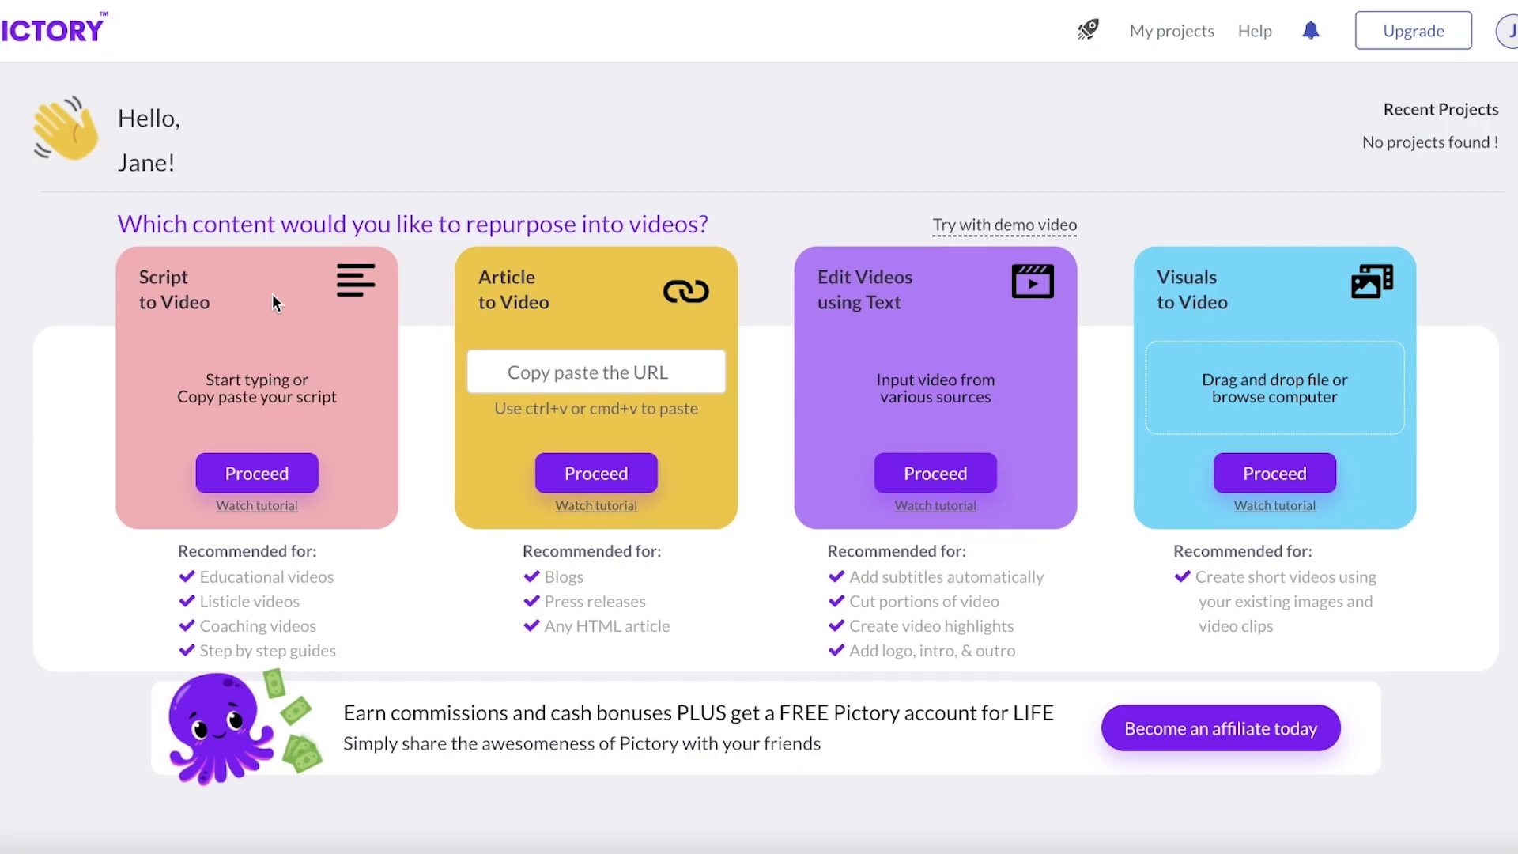
Paste the copied USGS volcano article as the script, title it 'How do volcanoes burst?', and proceed
click(232, 476)
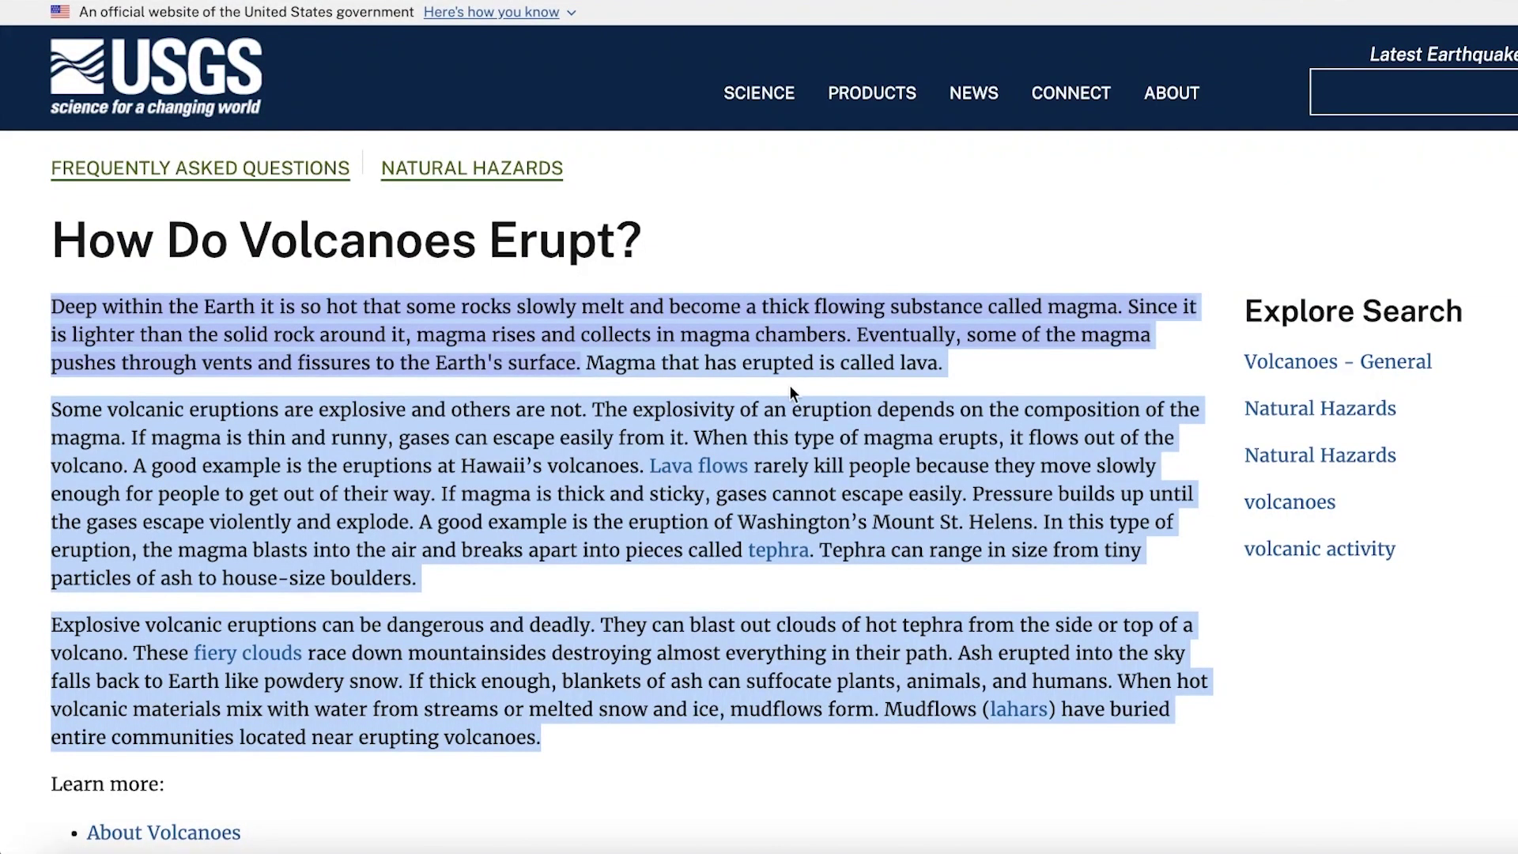
right_click(790, 386)
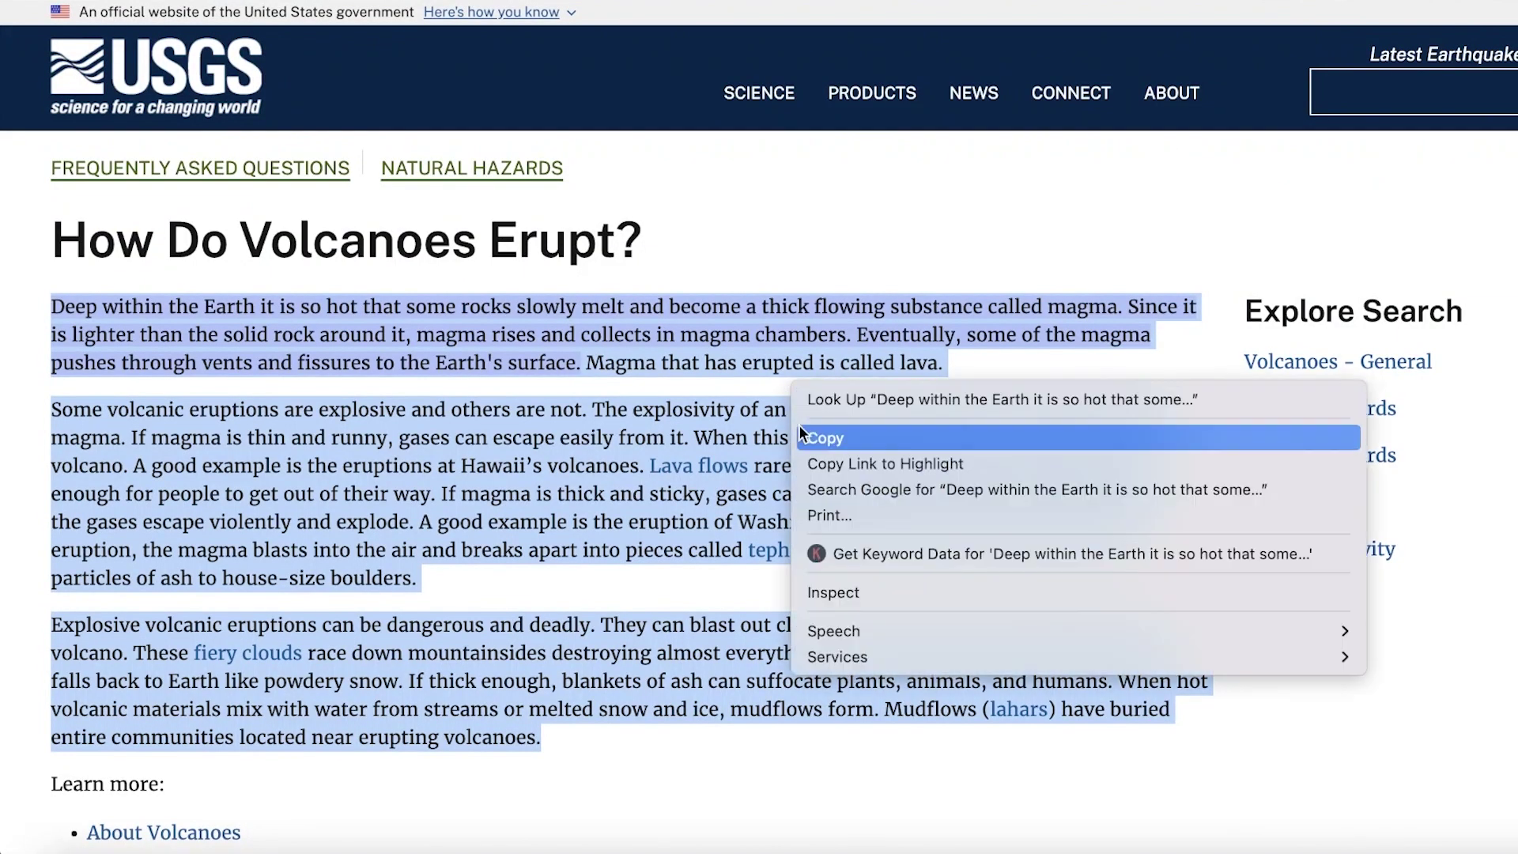
key(Return)
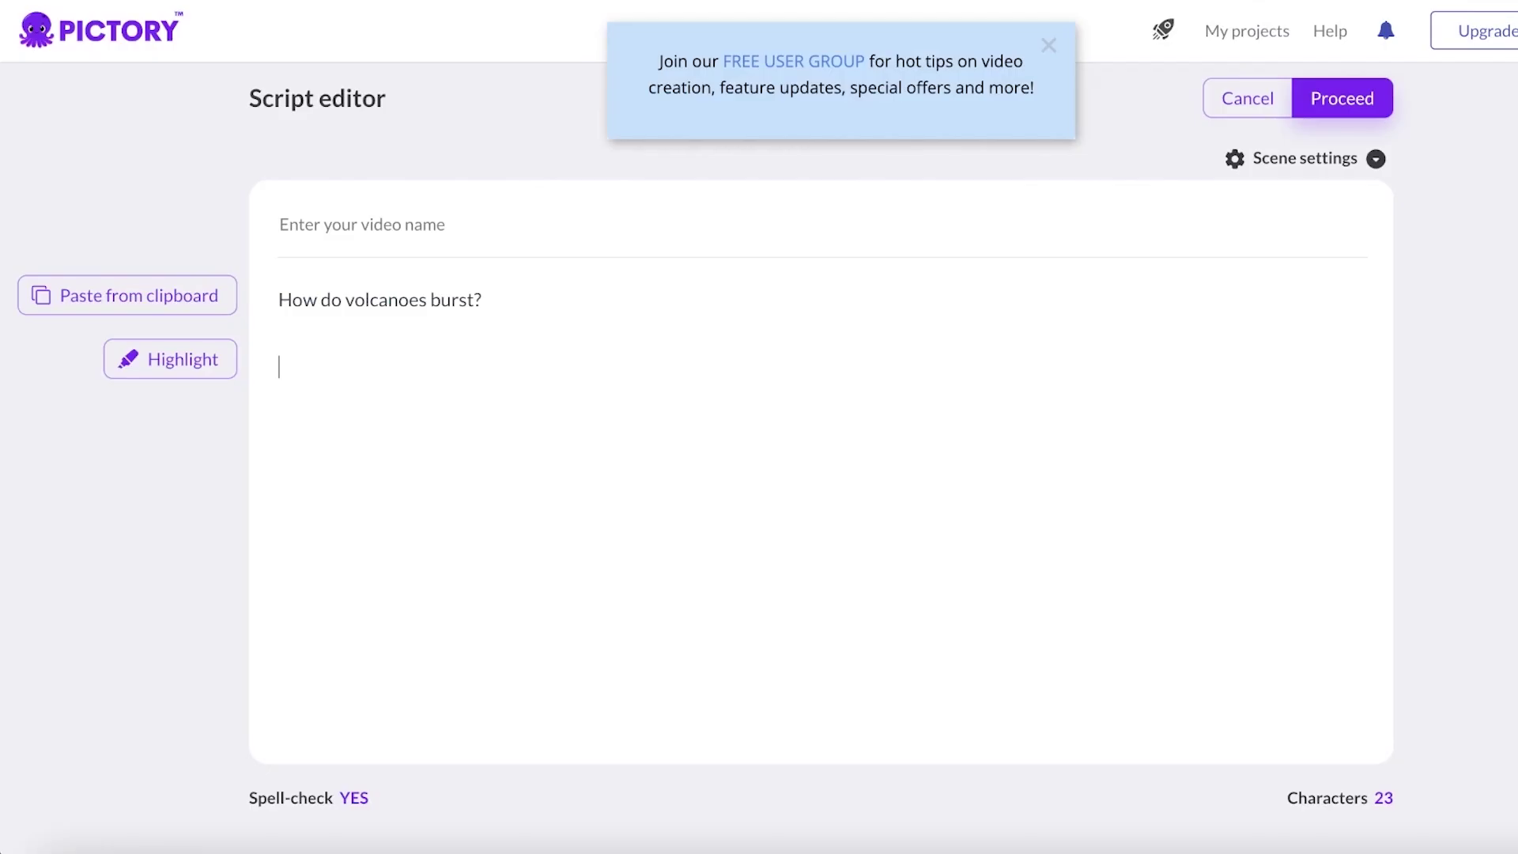
click(207, 298)
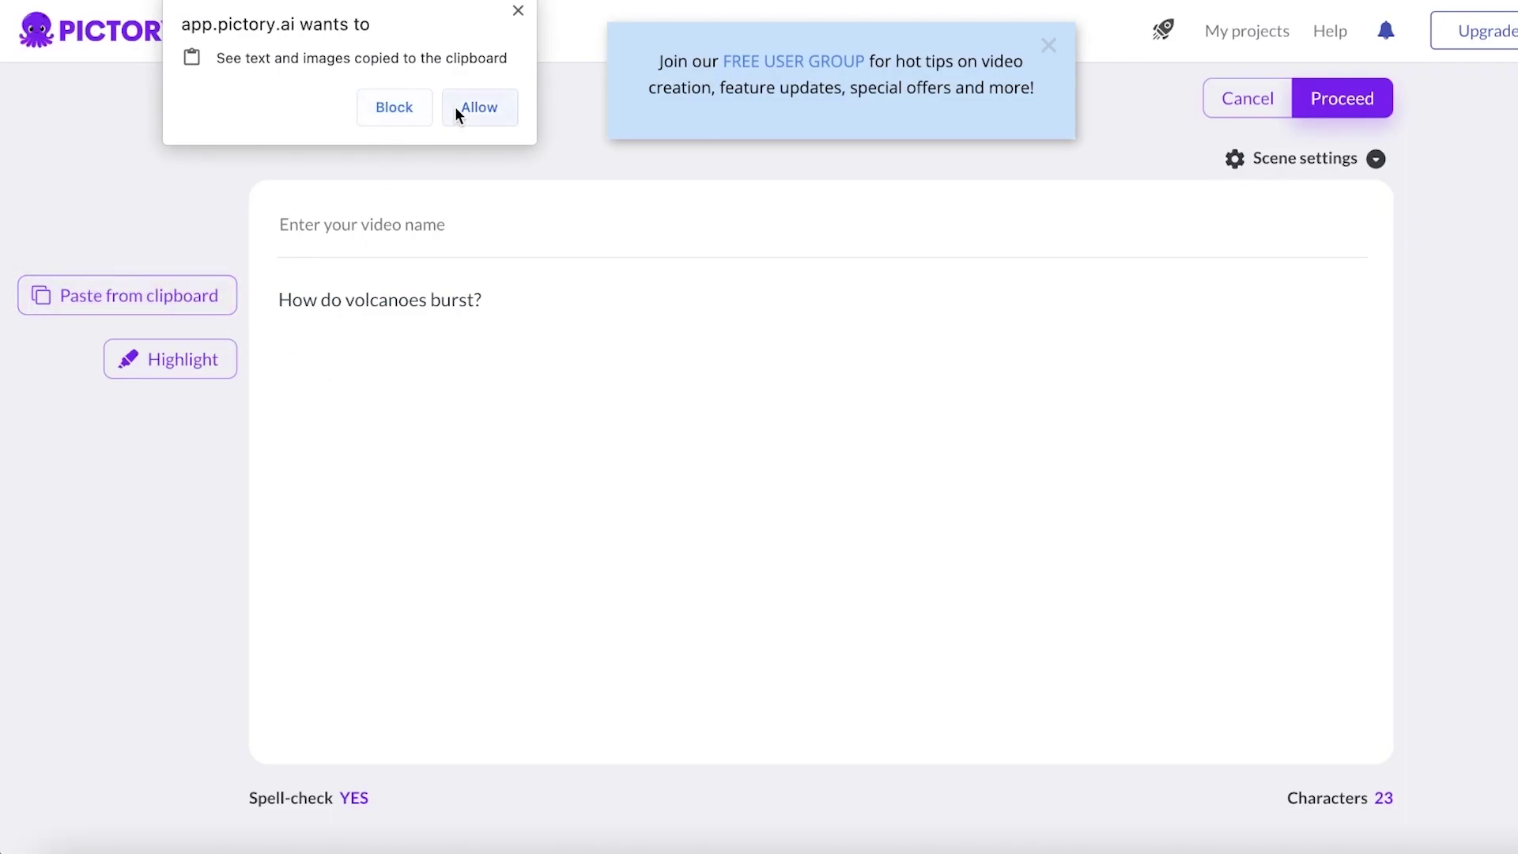
click(479, 107)
triple_click(429, 305)
drag(428, 304, 462, 224)
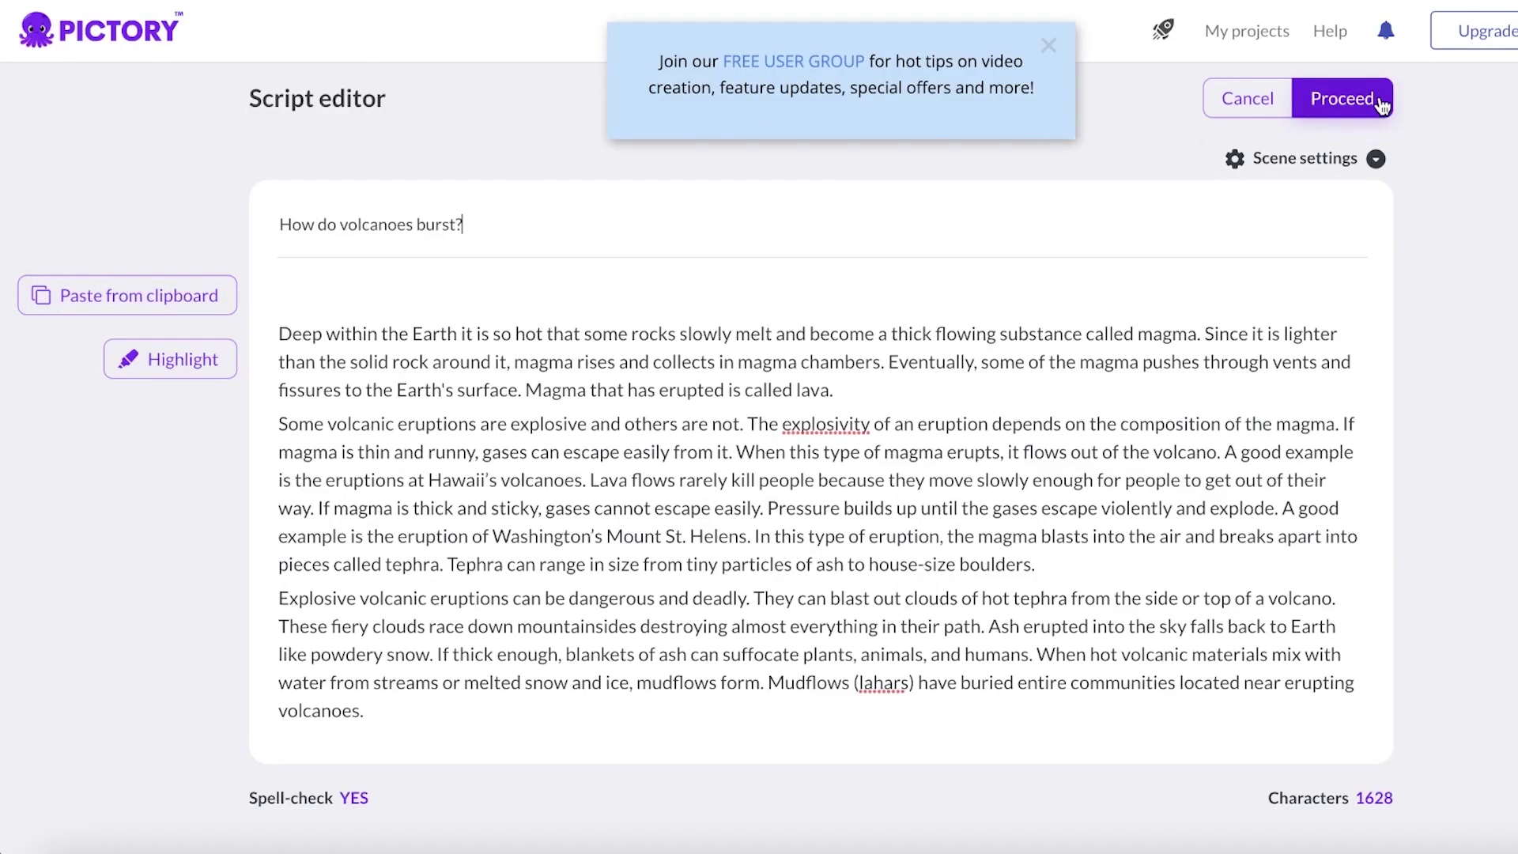
click(1342, 98)
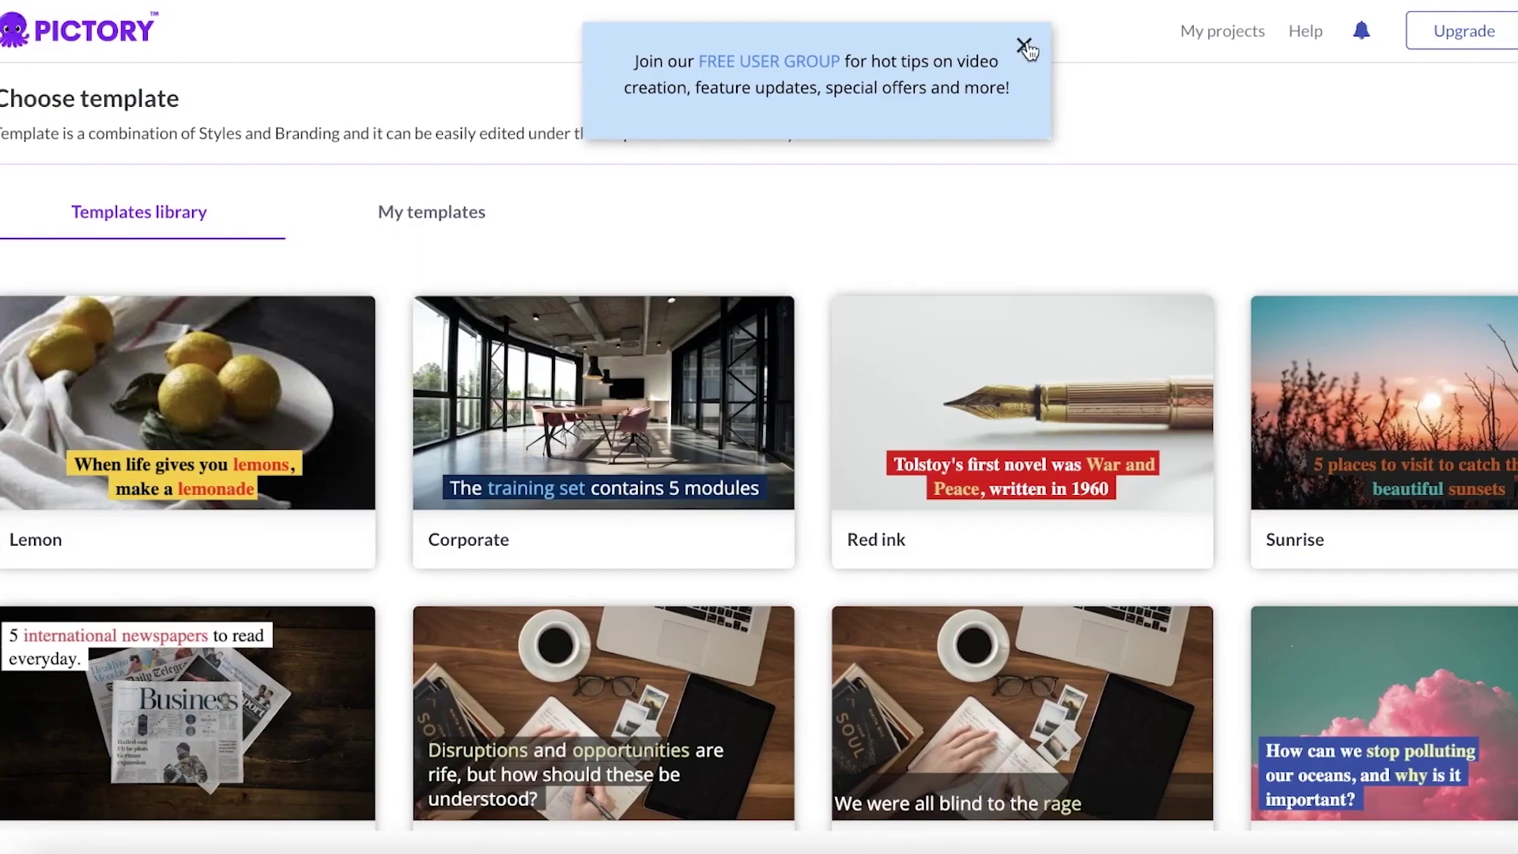
Pick the Subtitle grey template at 16:9 to generate the volcano storyboard
click(1036, 46)
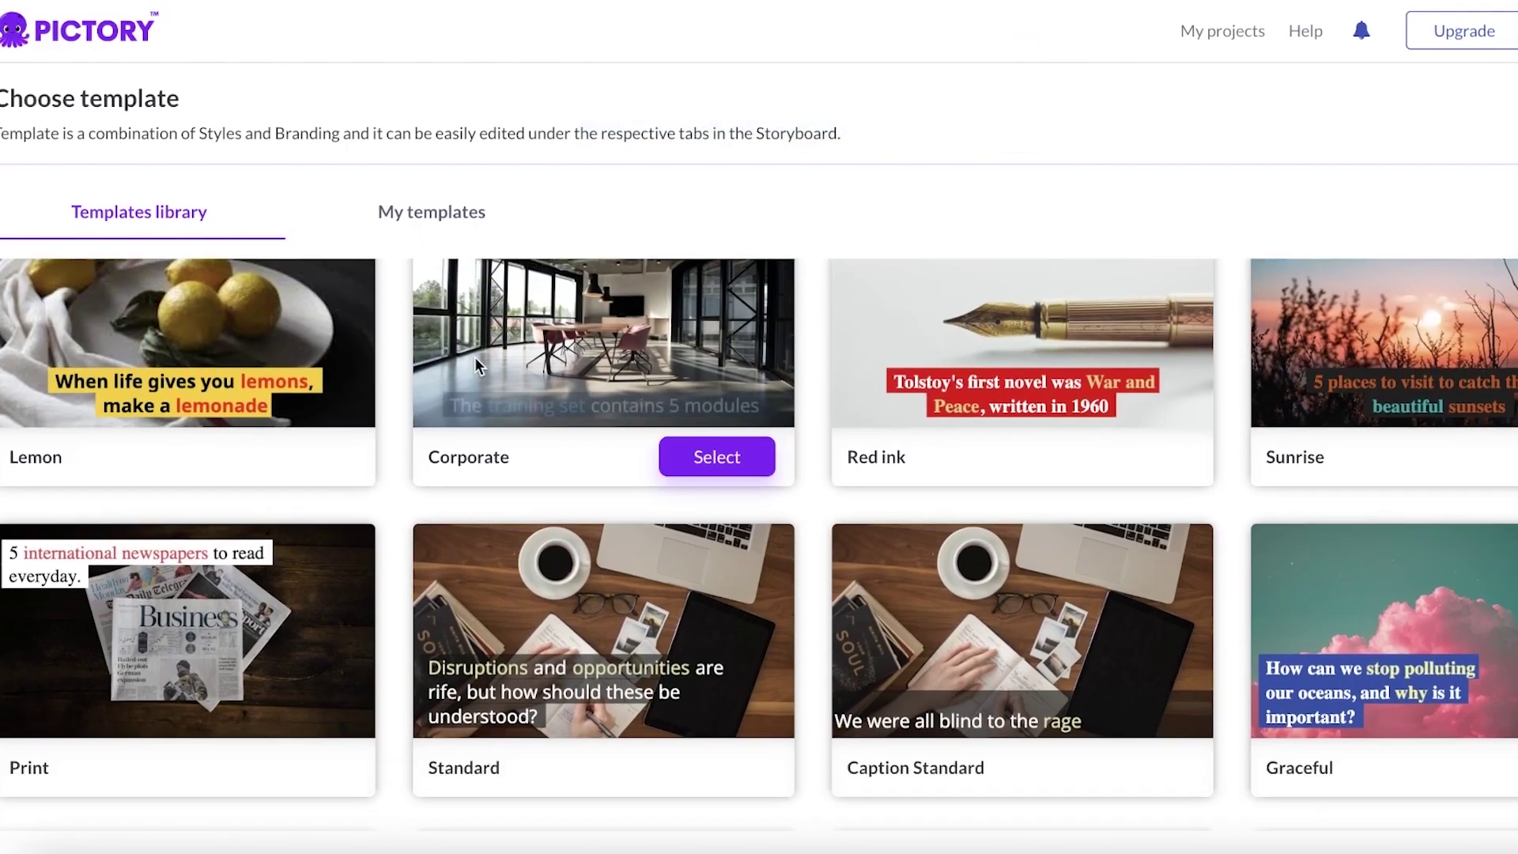
scroll(1186, 459, down, 10)
scroll(988, 491, down, 6)
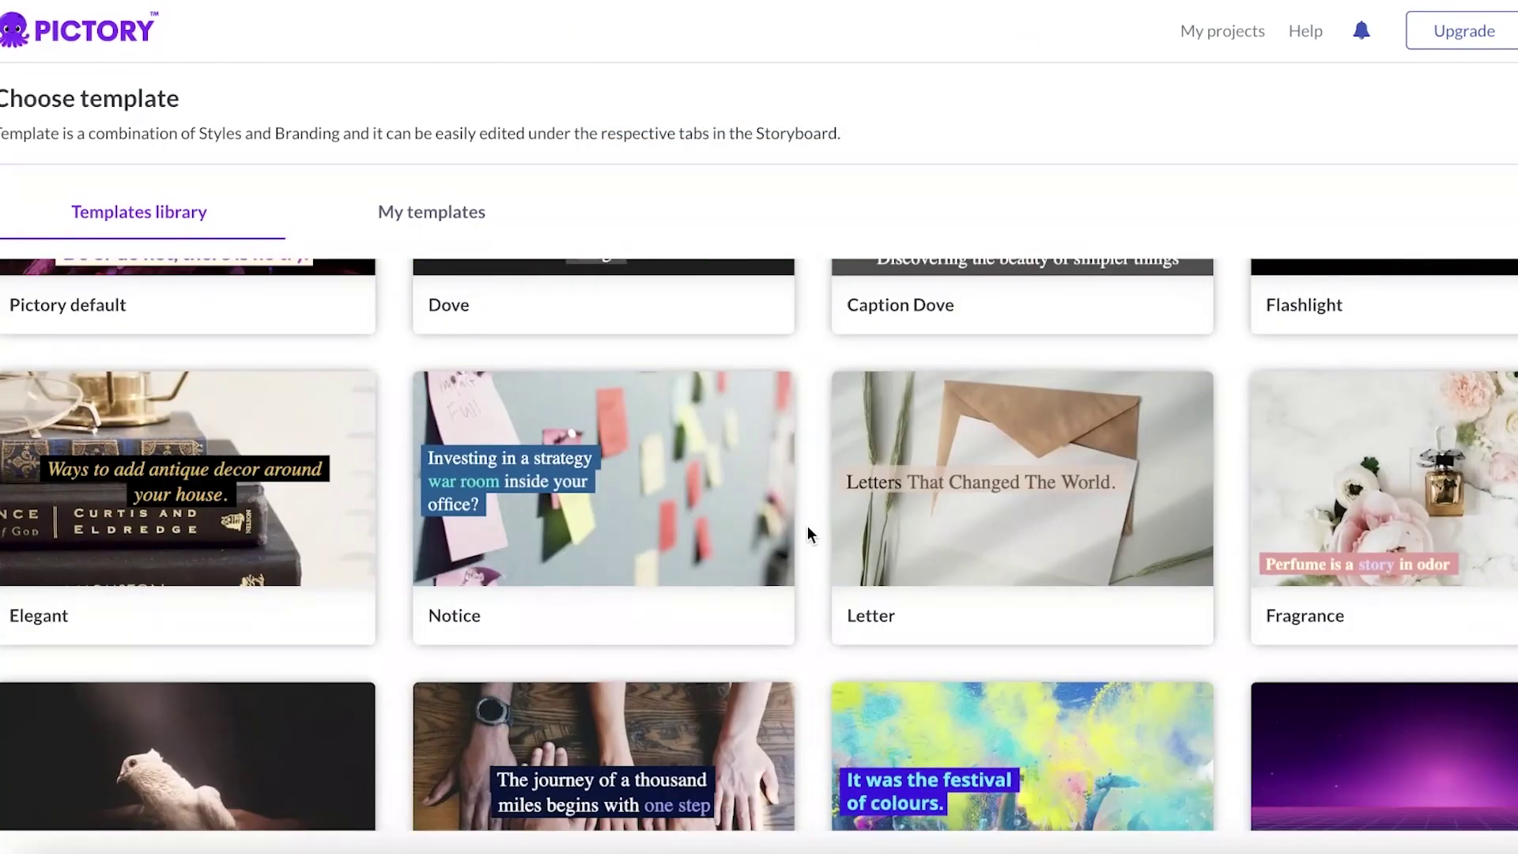
mouse_move(706, 520)
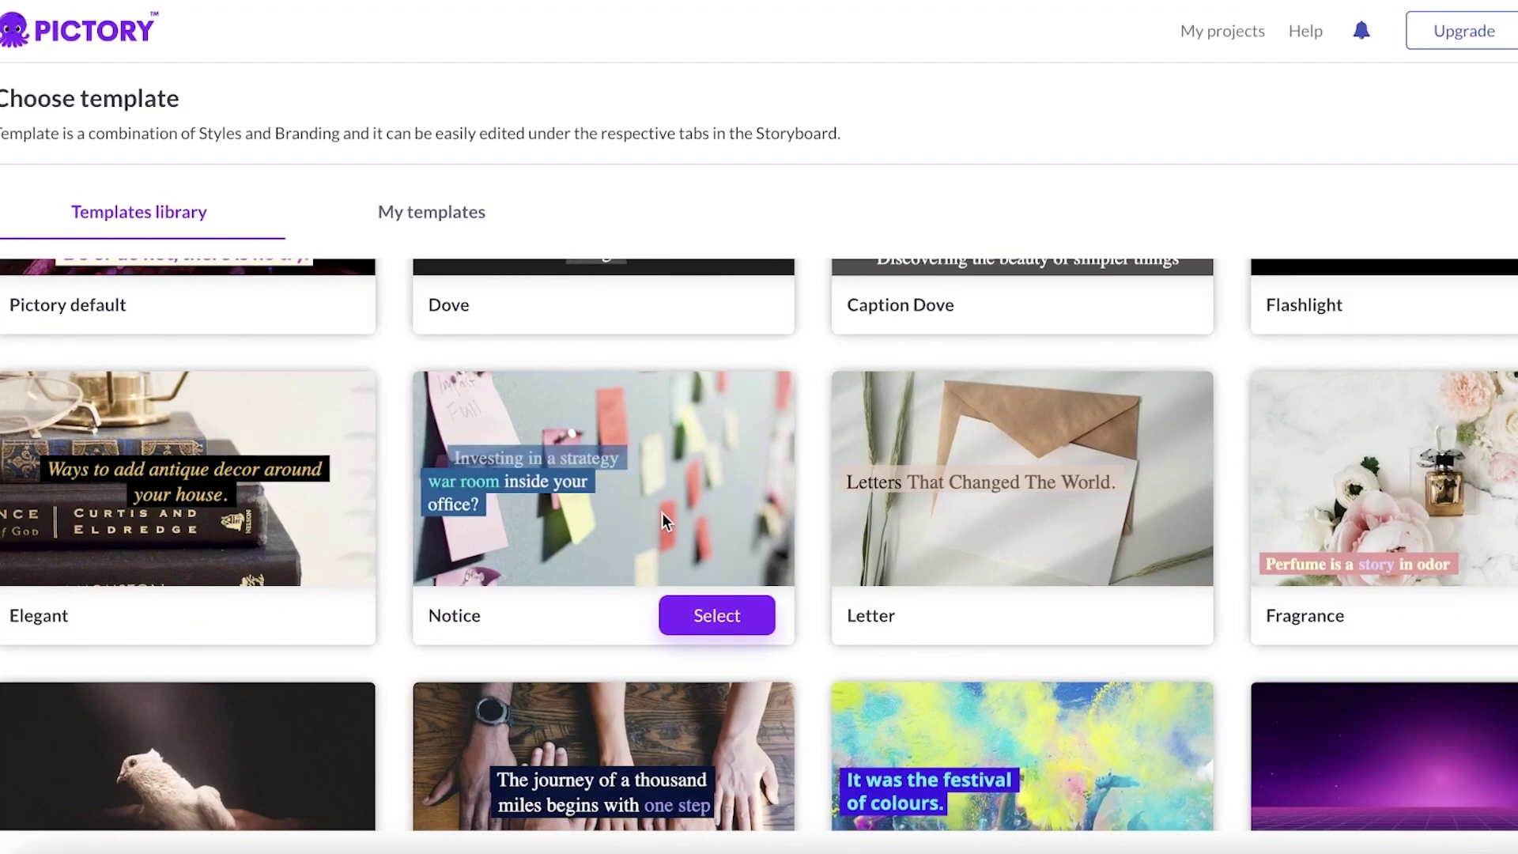
scroll(662, 512, down, 7)
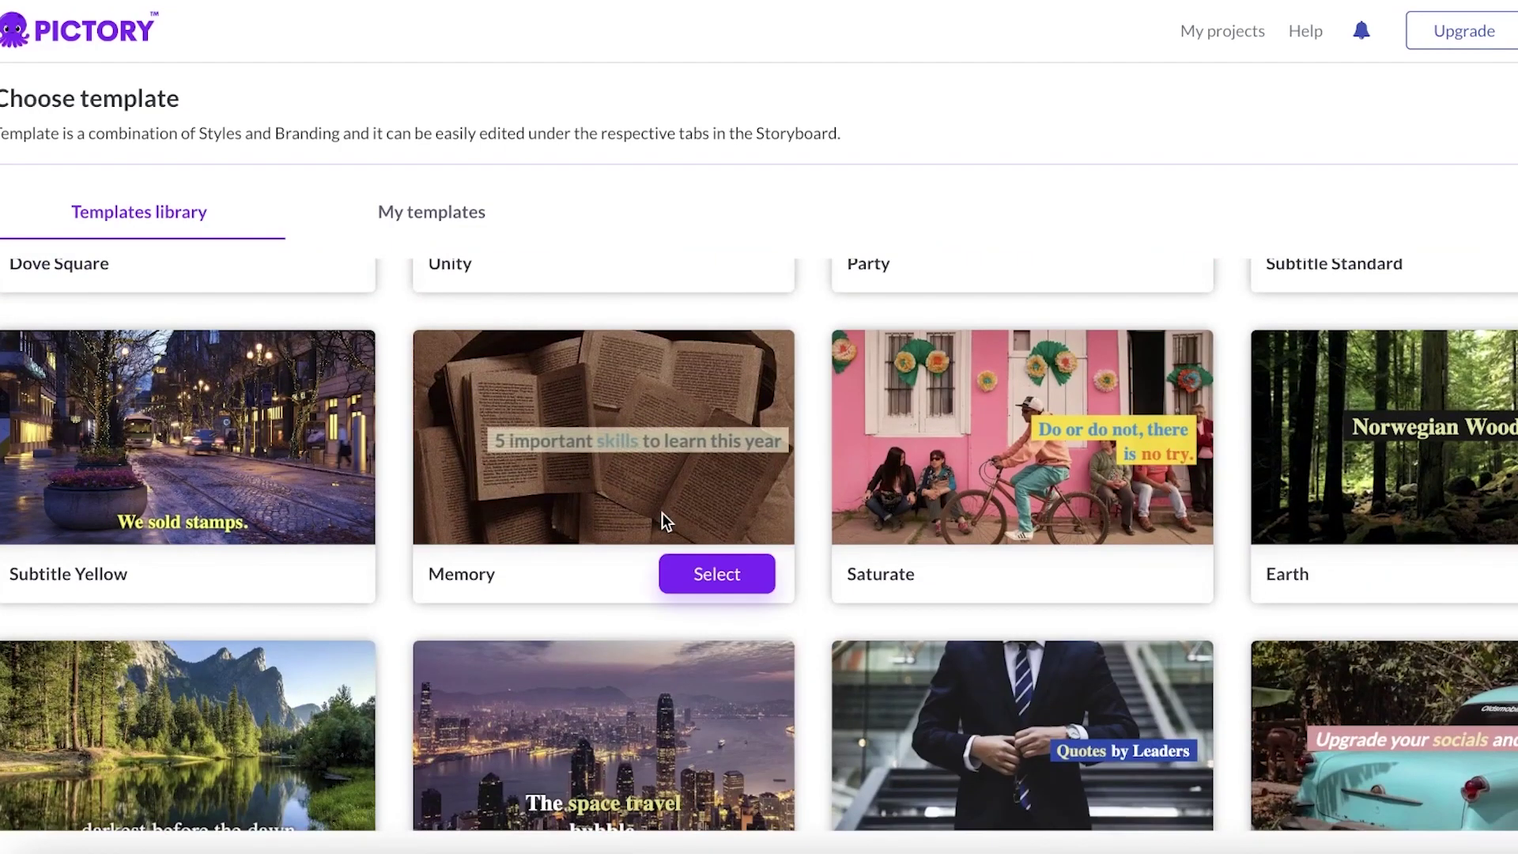
scroll(1152, 505, down, 8)
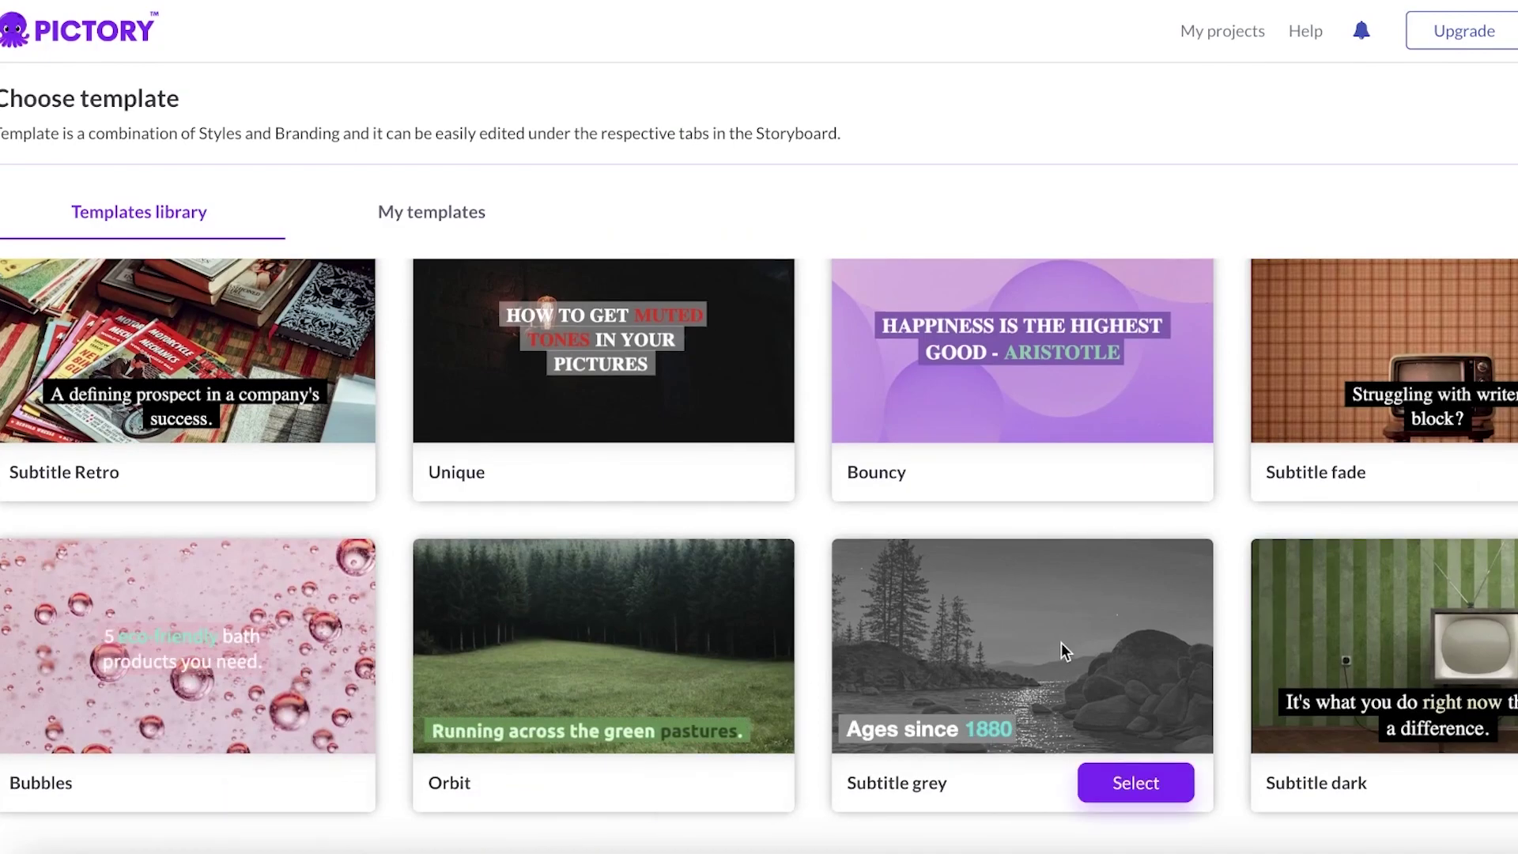
click(1146, 784)
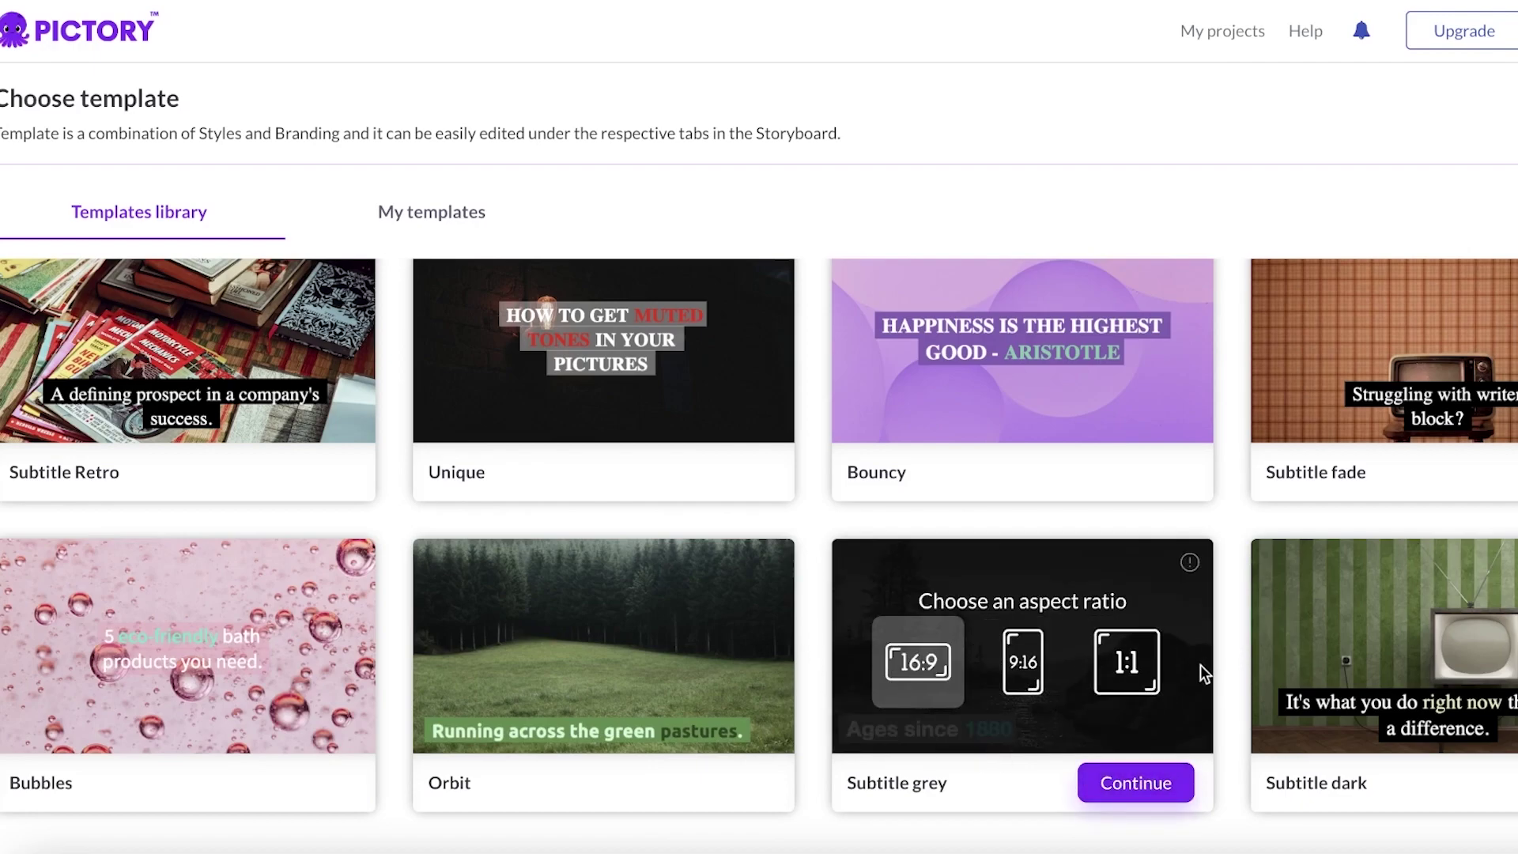
click(1156, 781)
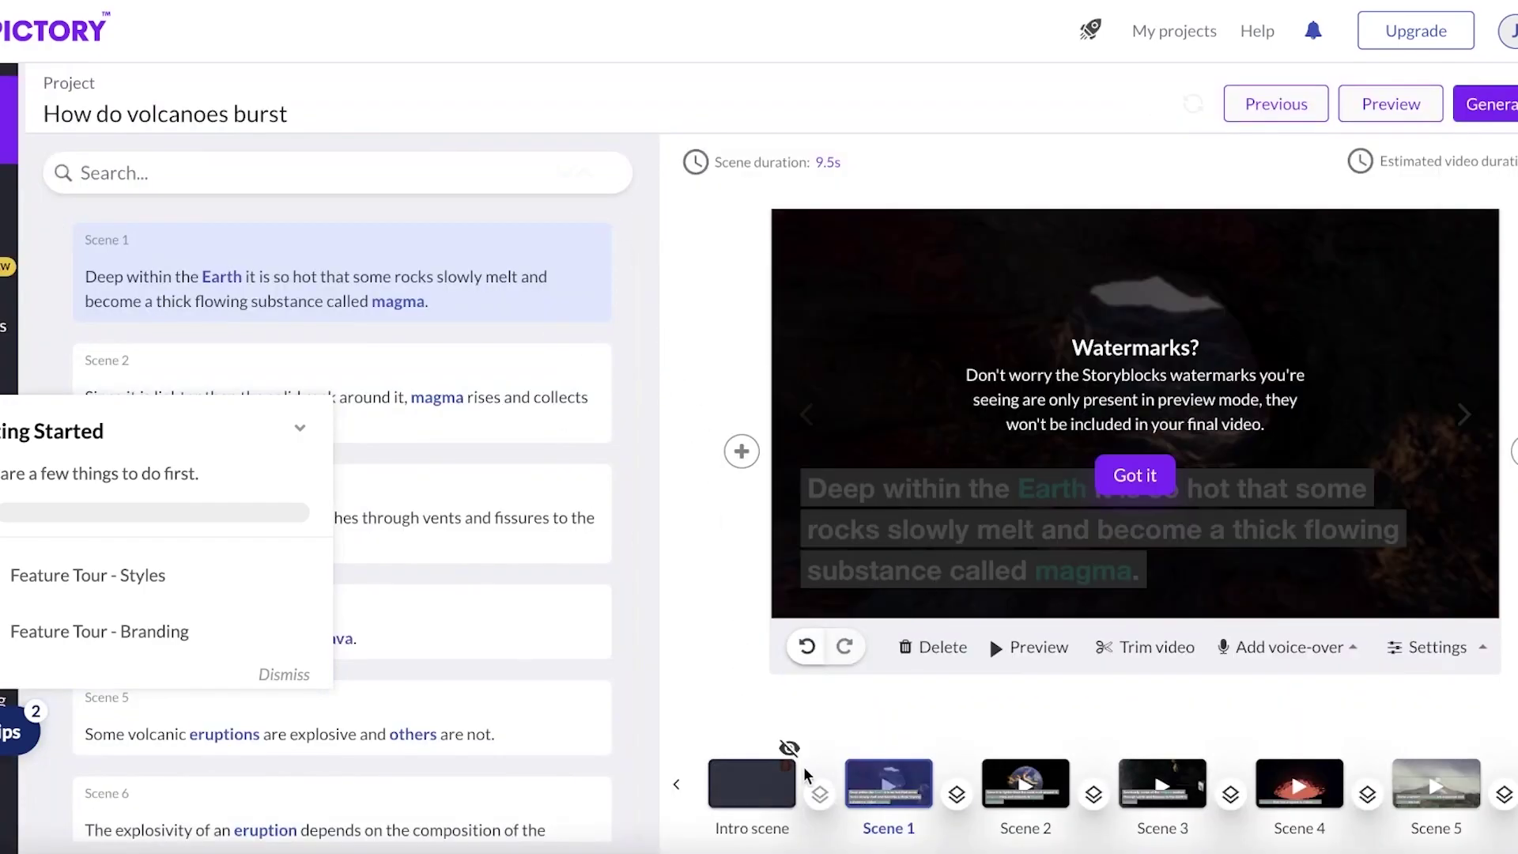
Preview storyboard Scenes 2 through 5 and dismiss the Watermarks notice
click(1025, 782)
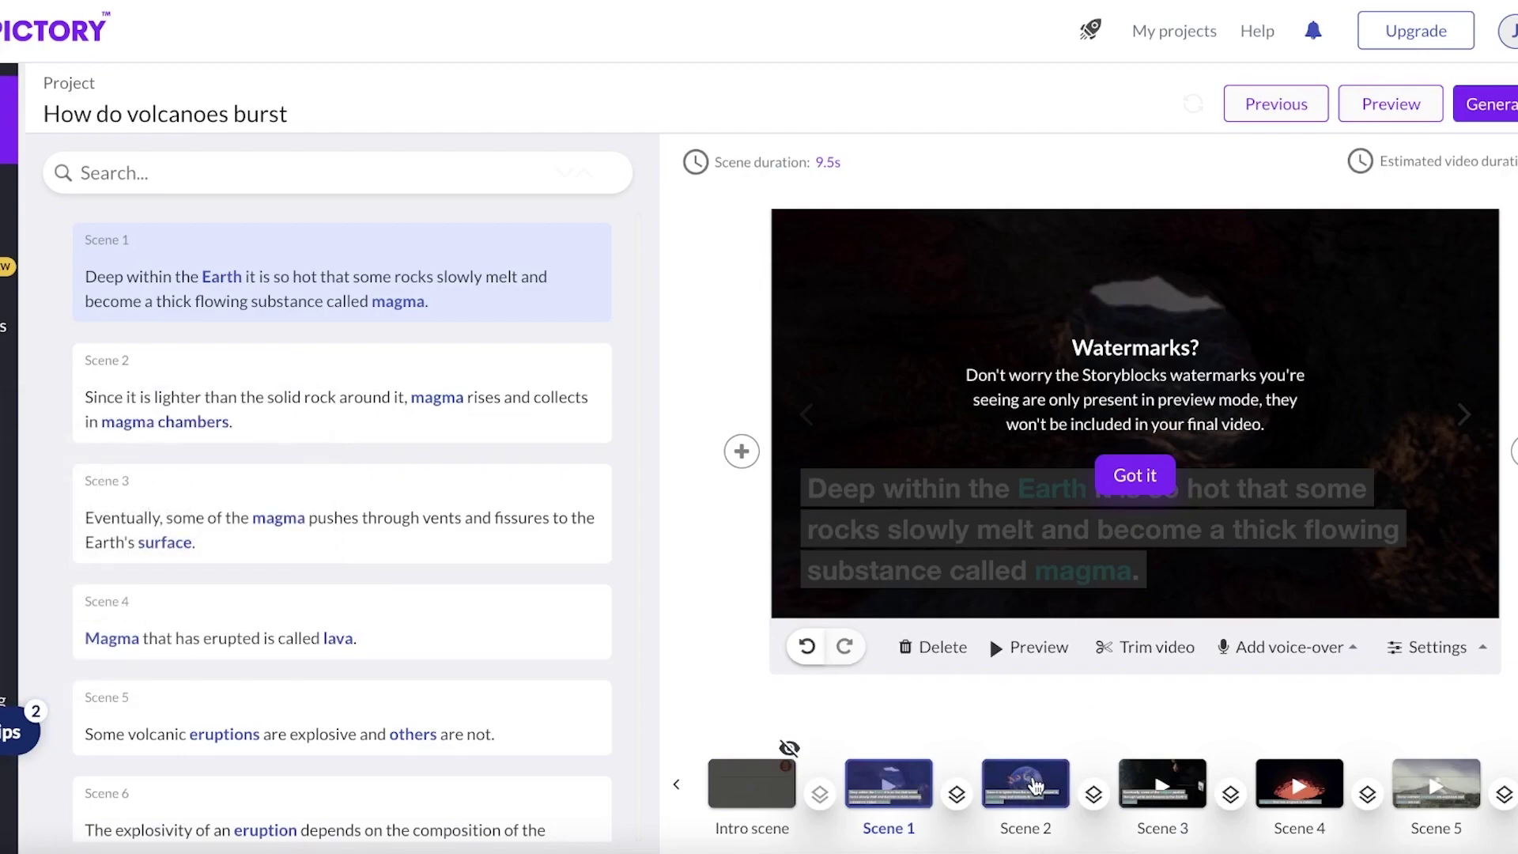
click(1144, 787)
click(1299, 783)
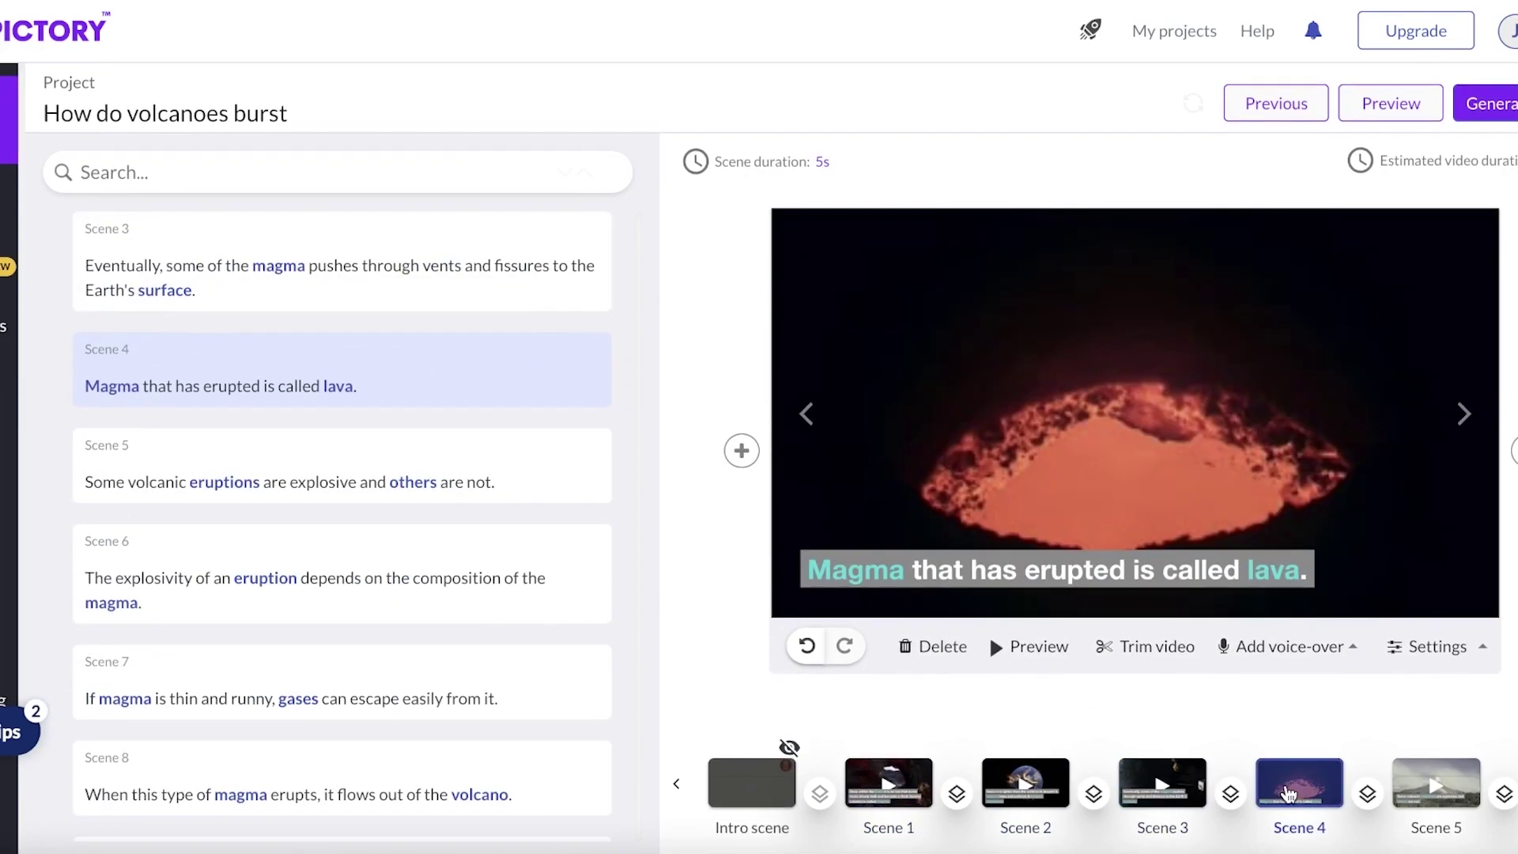
click(1420, 785)
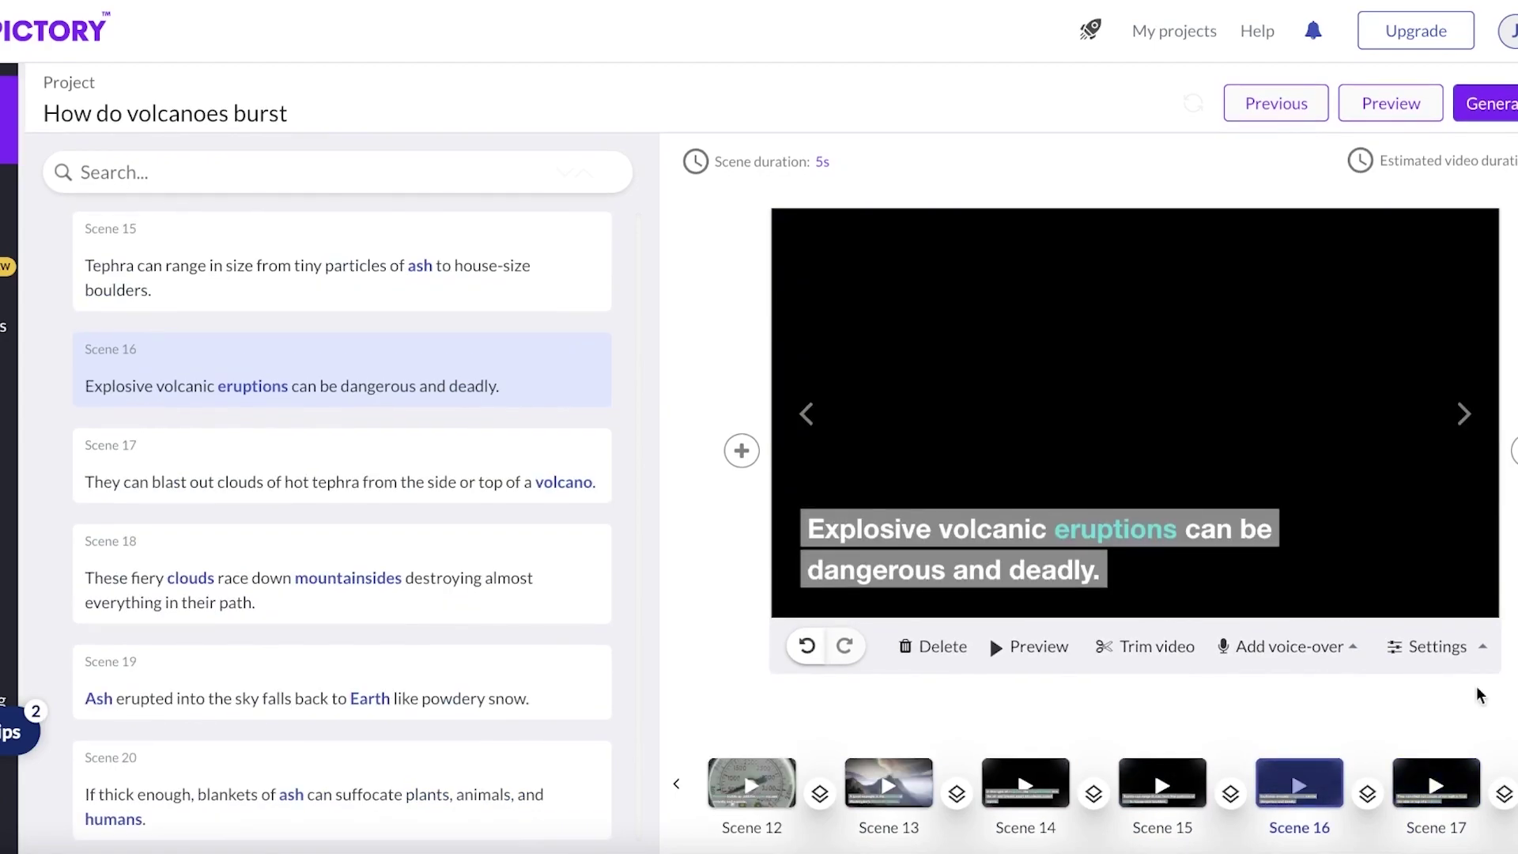
click(1147, 476)
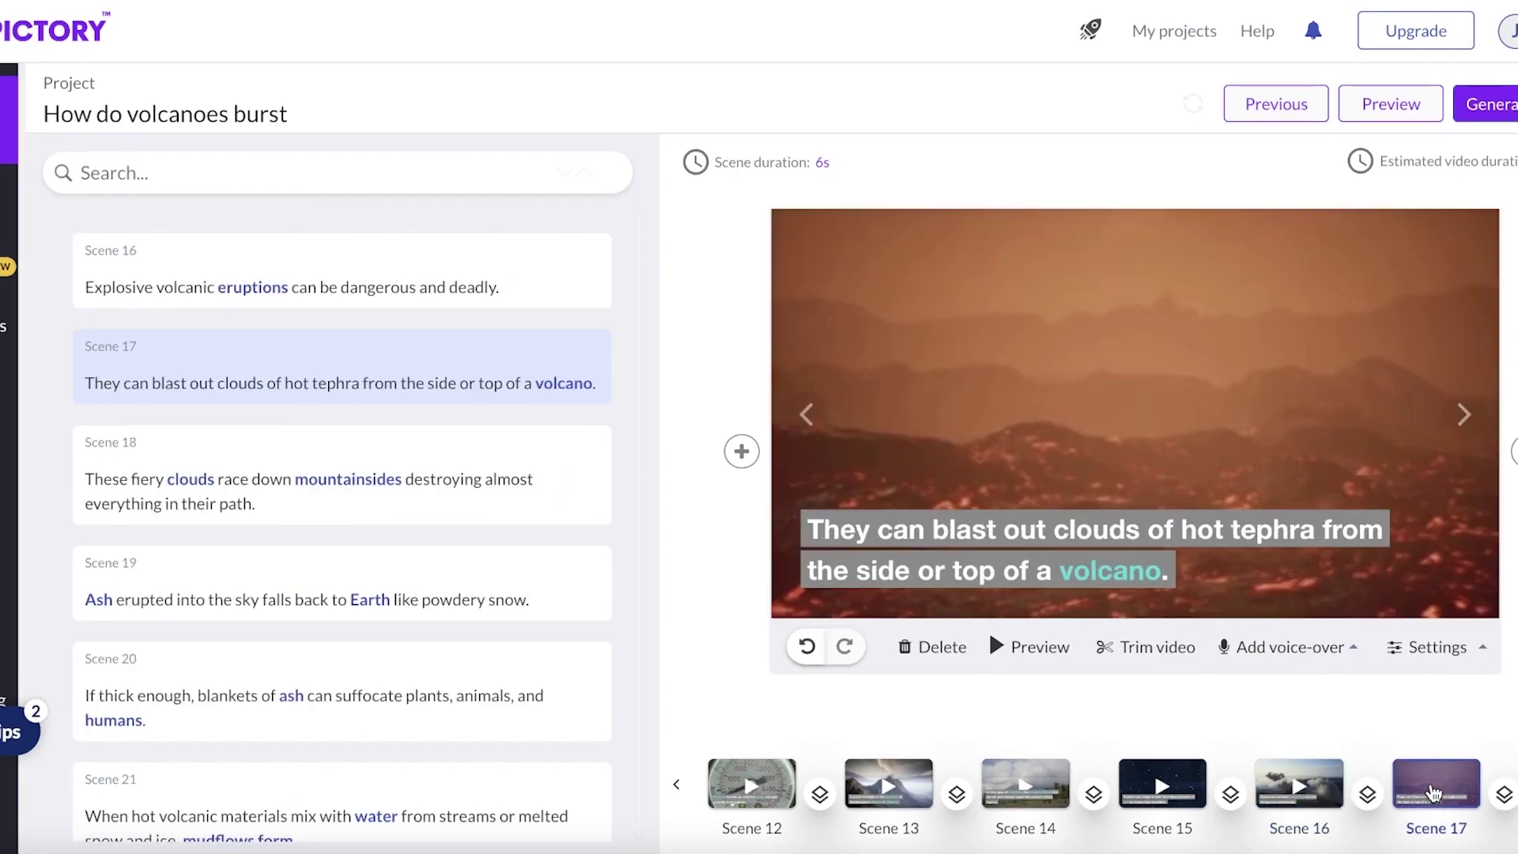
Return to Scene 1 and advance the preview to Scene 3
scroll(317, 395, up, 20)
click(203, 278)
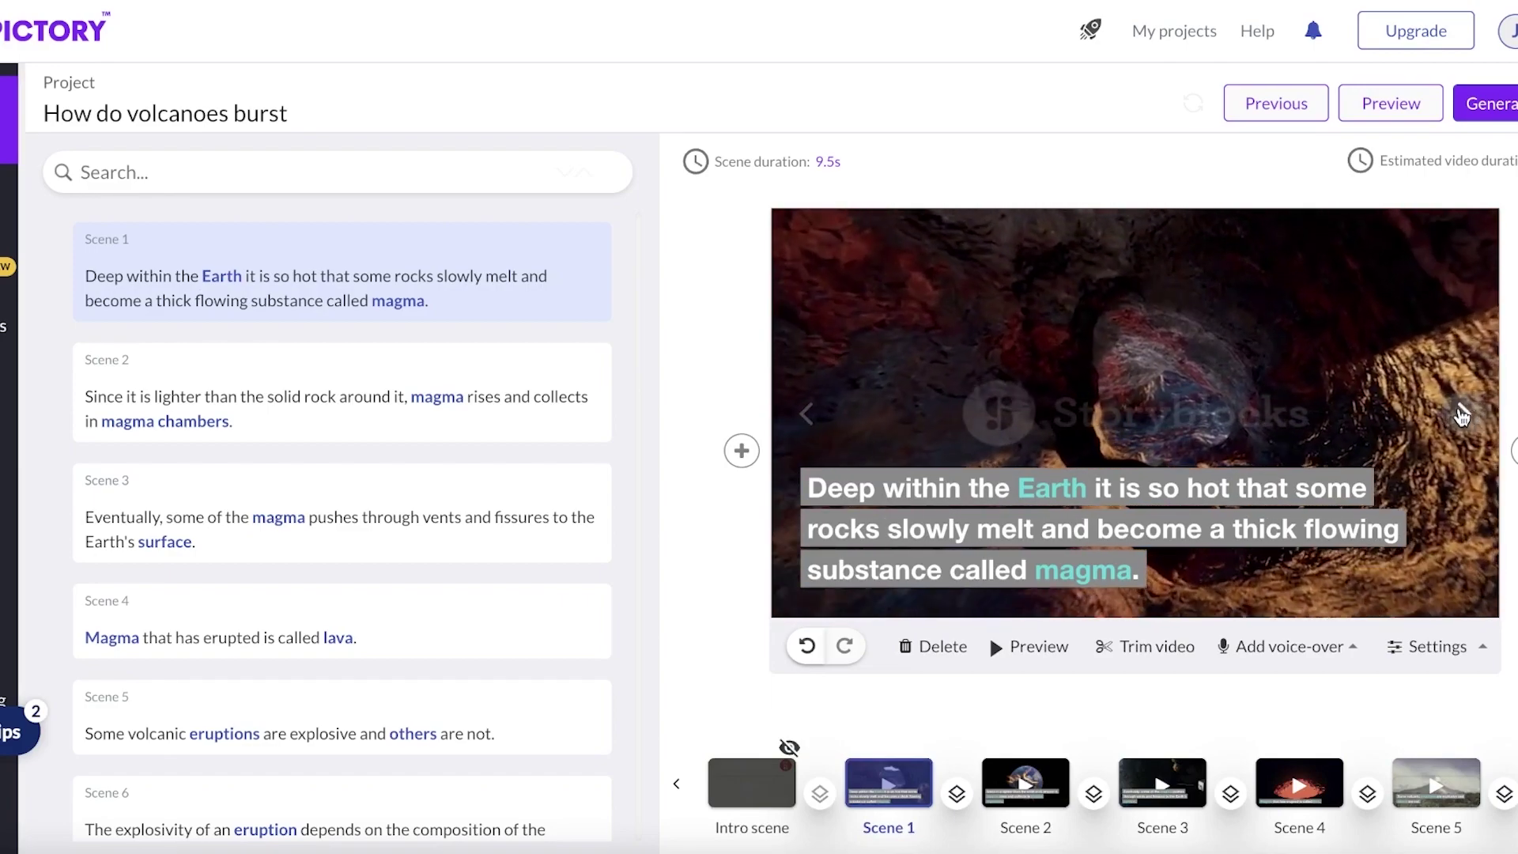
click(1462, 414)
click(1462, 413)
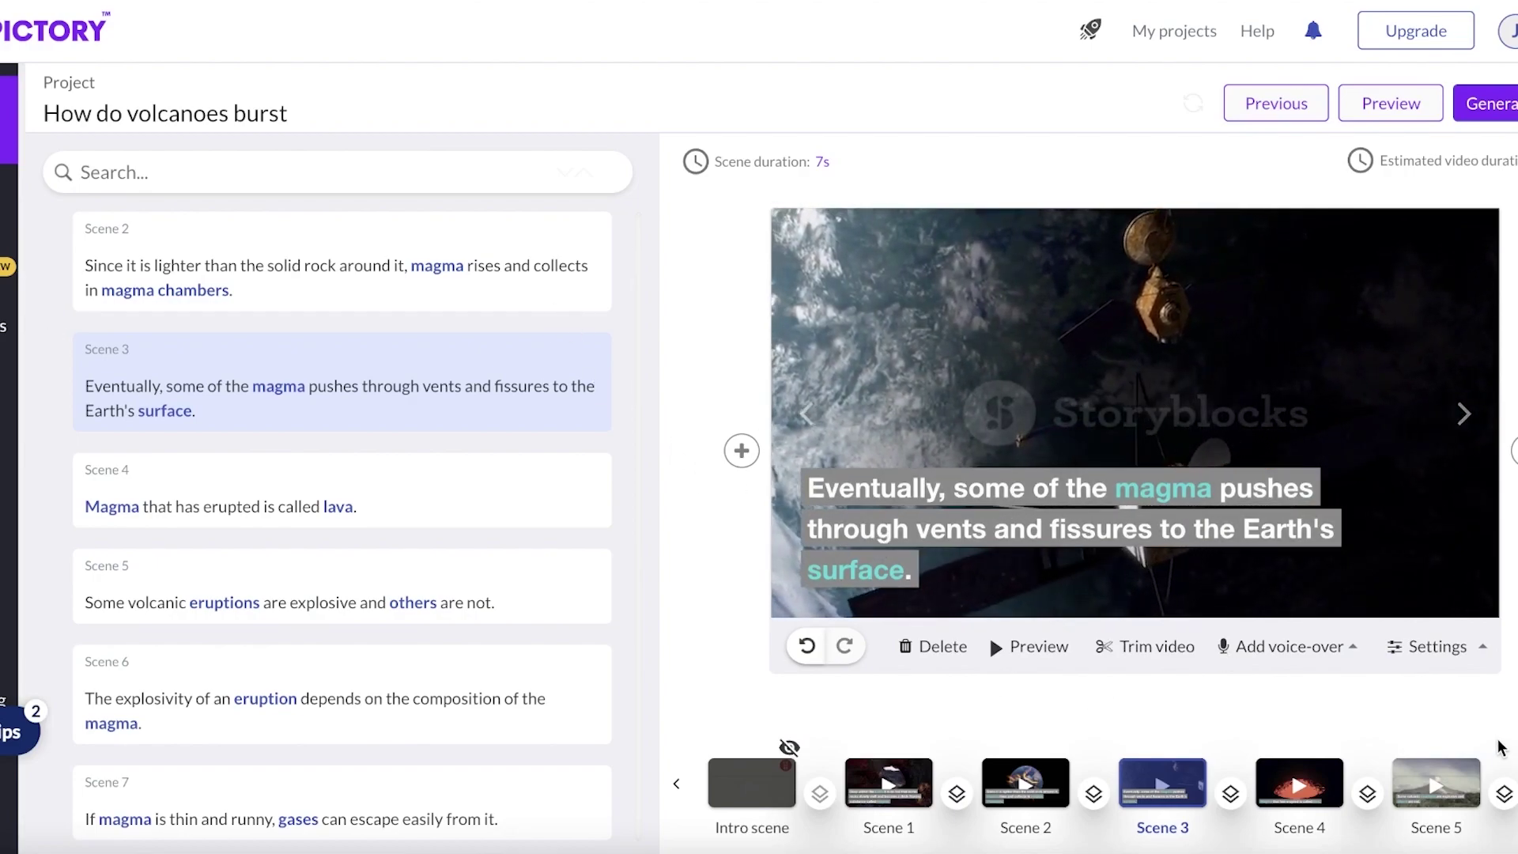
Turn off Loop video for Scene 3, keeping its caption and zoom-and-pan on, then view generation options
click(1264, 646)
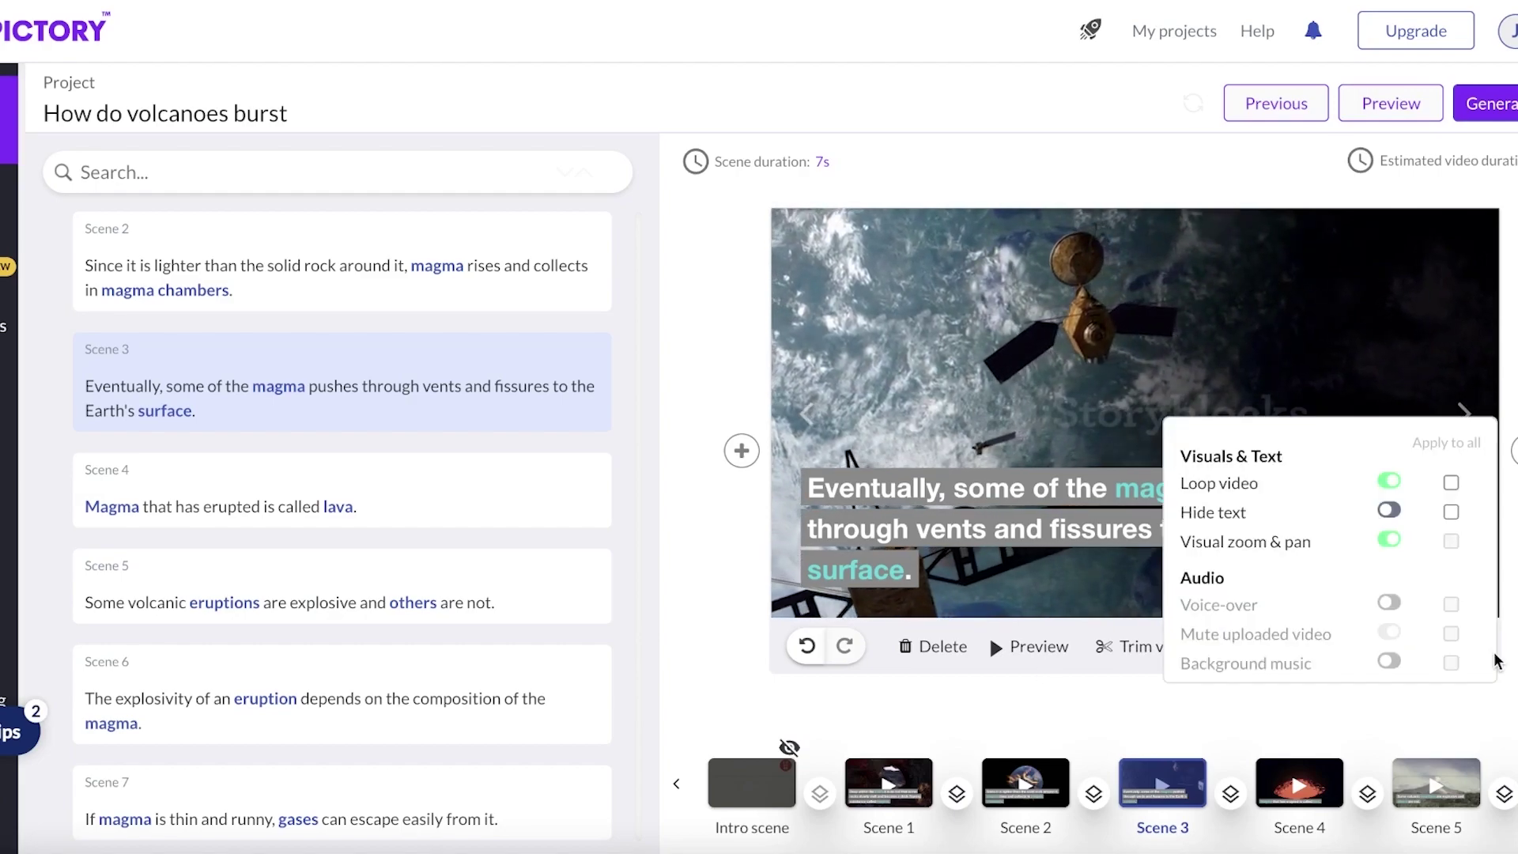
mouse_move(1435, 647)
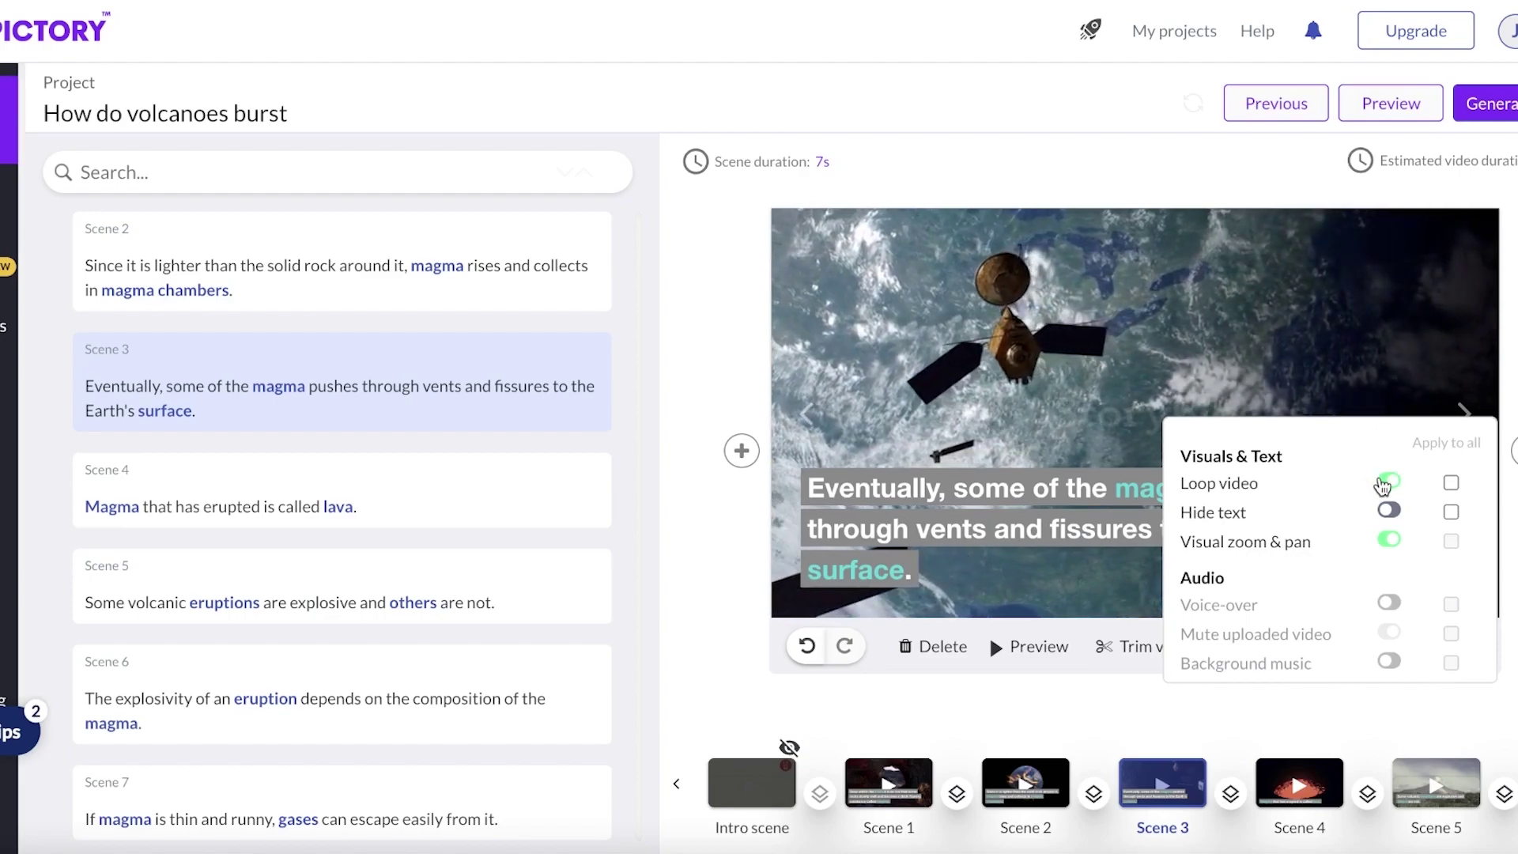
click(1385, 481)
click(1393, 513)
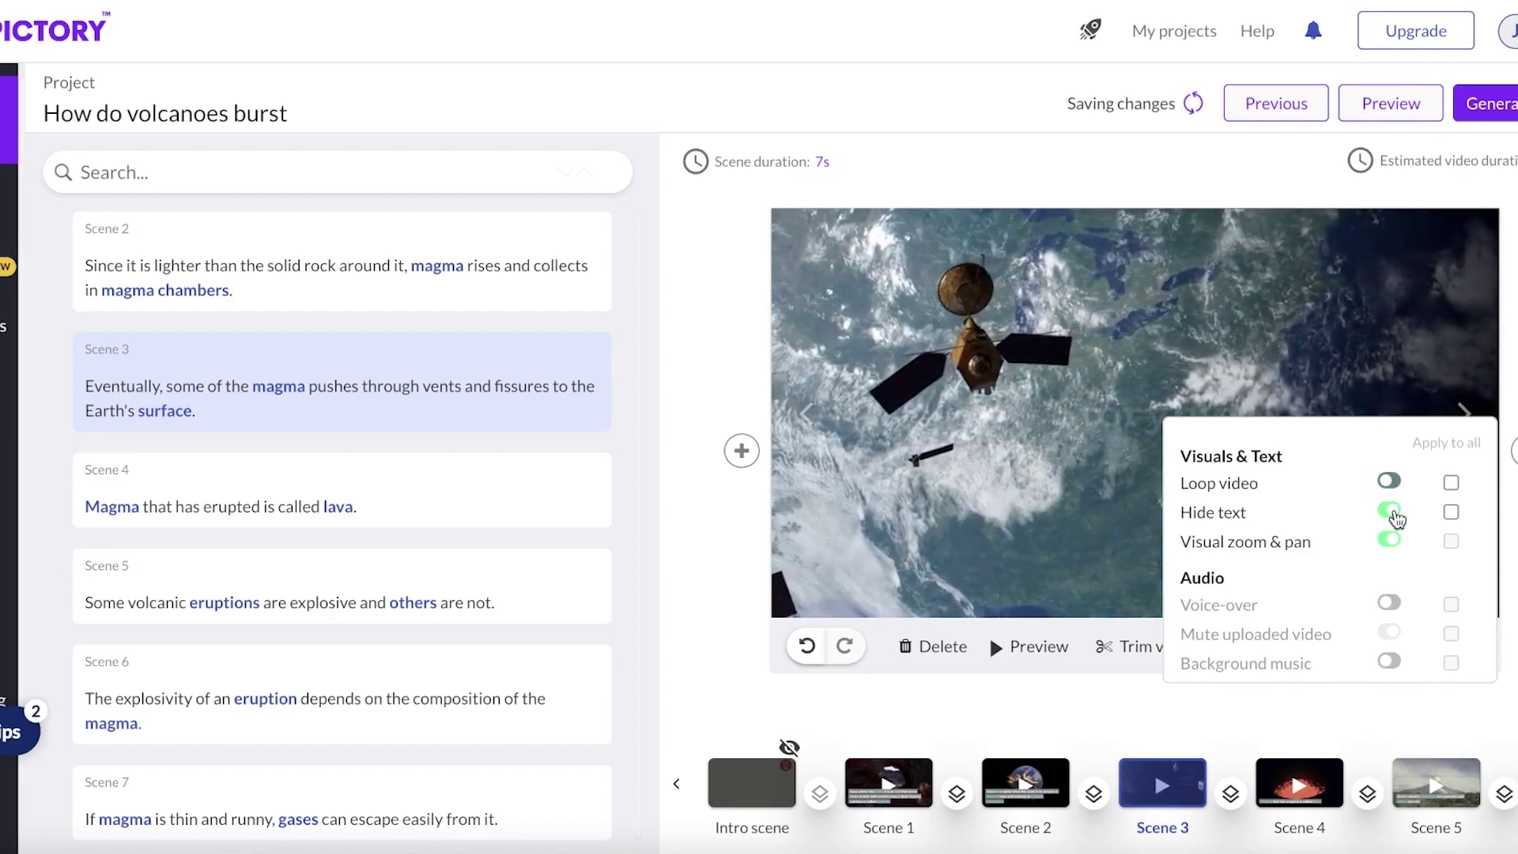
click(1394, 513)
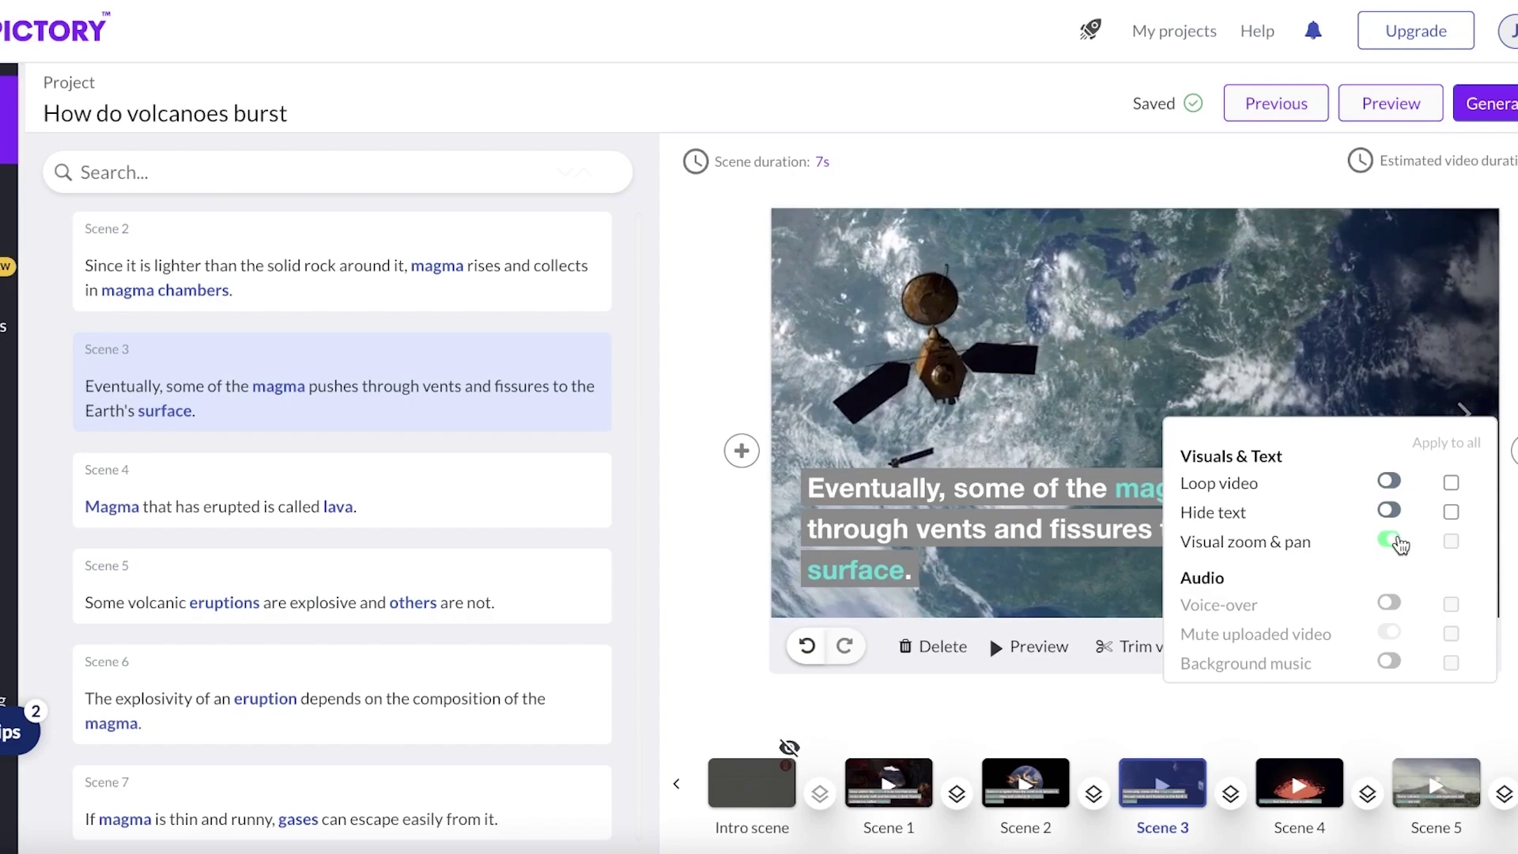
click(1395, 543)
click(1392, 543)
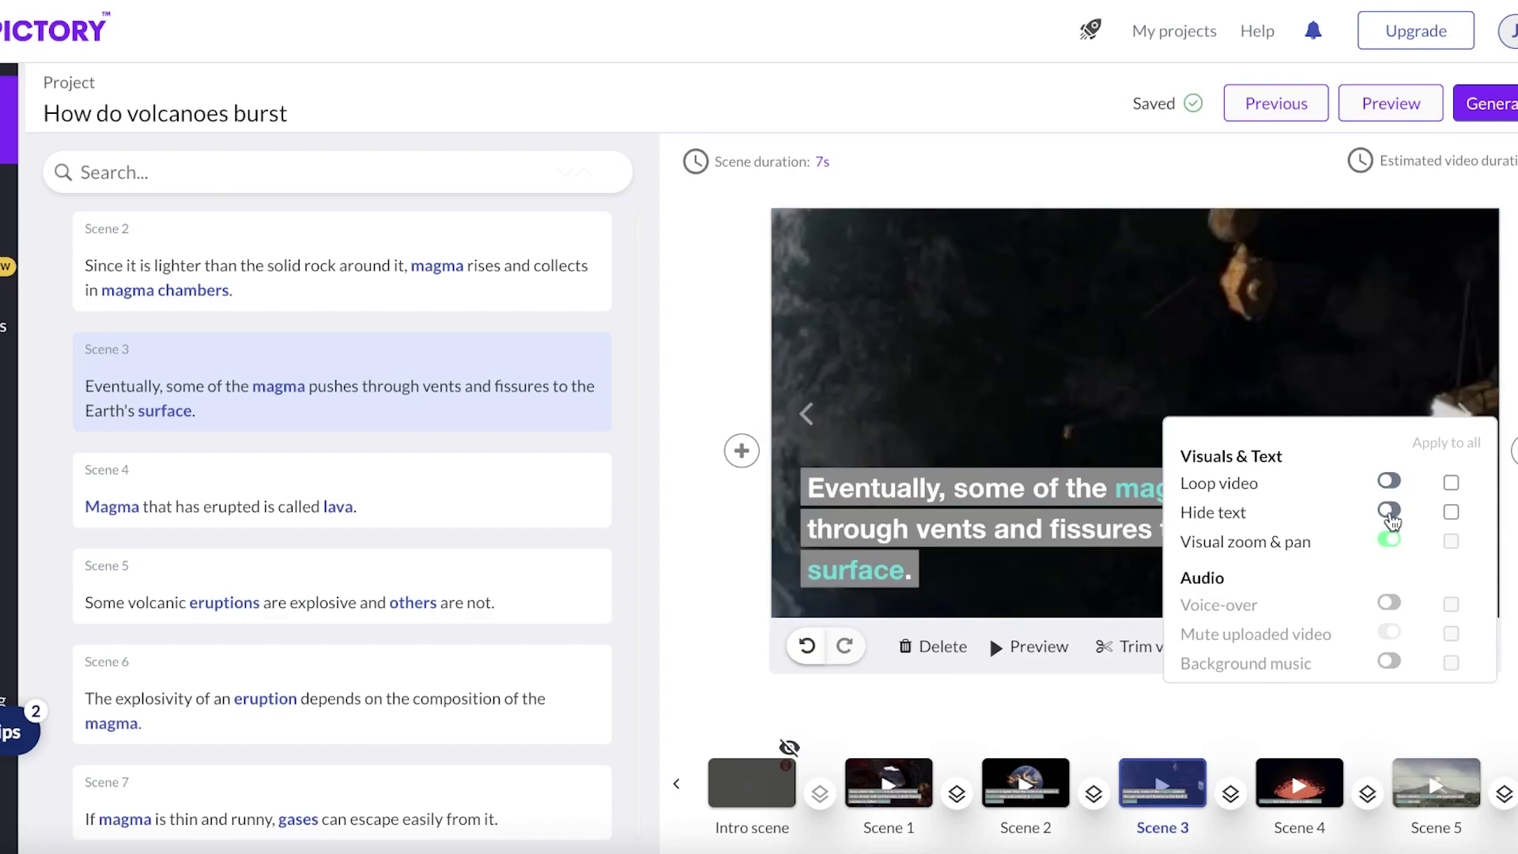
click(1047, 406)
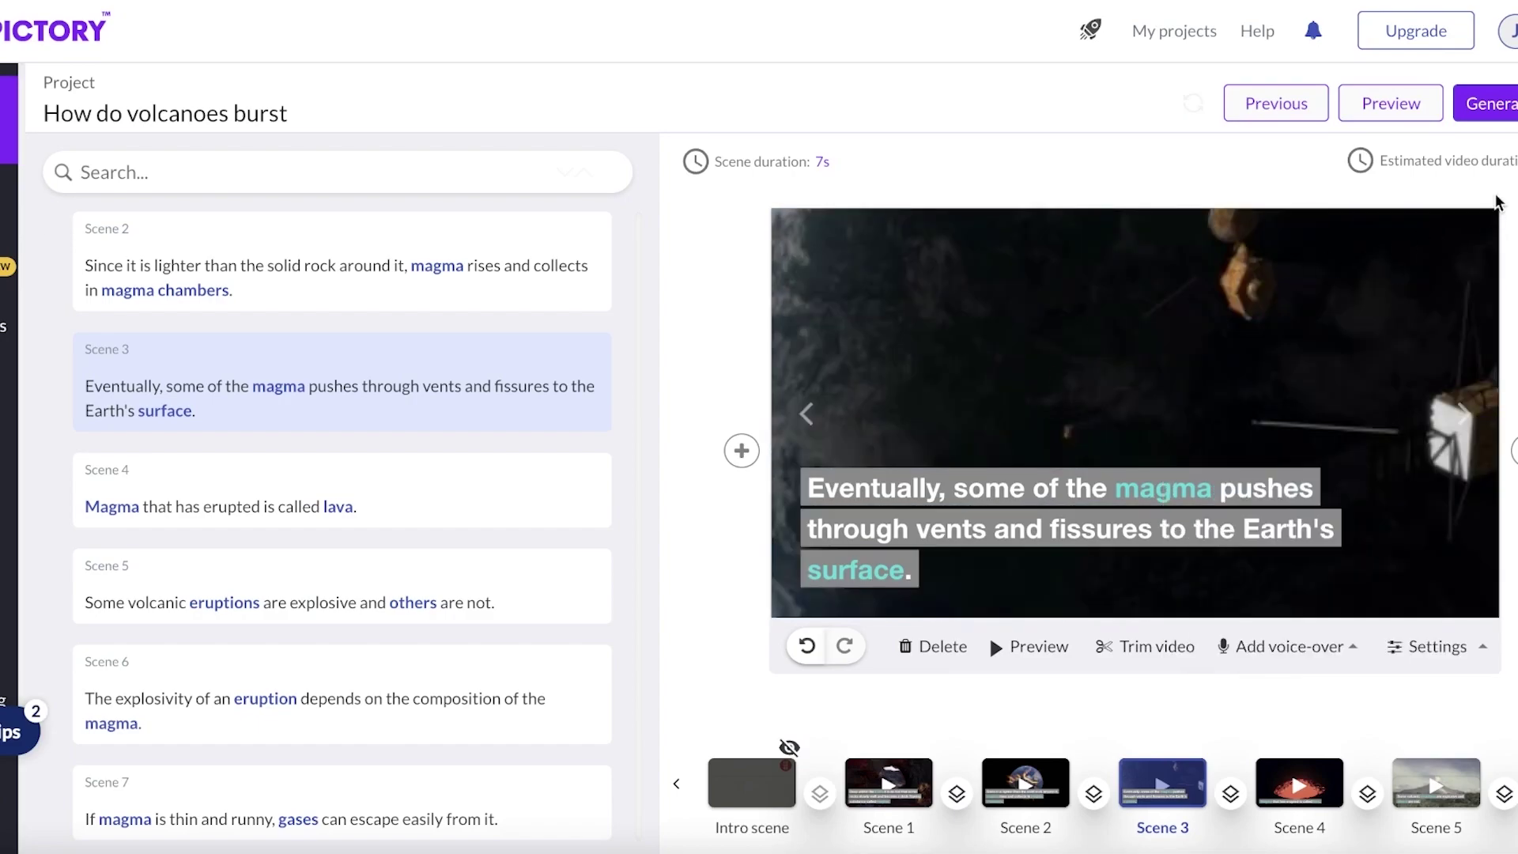
click(1503, 109)
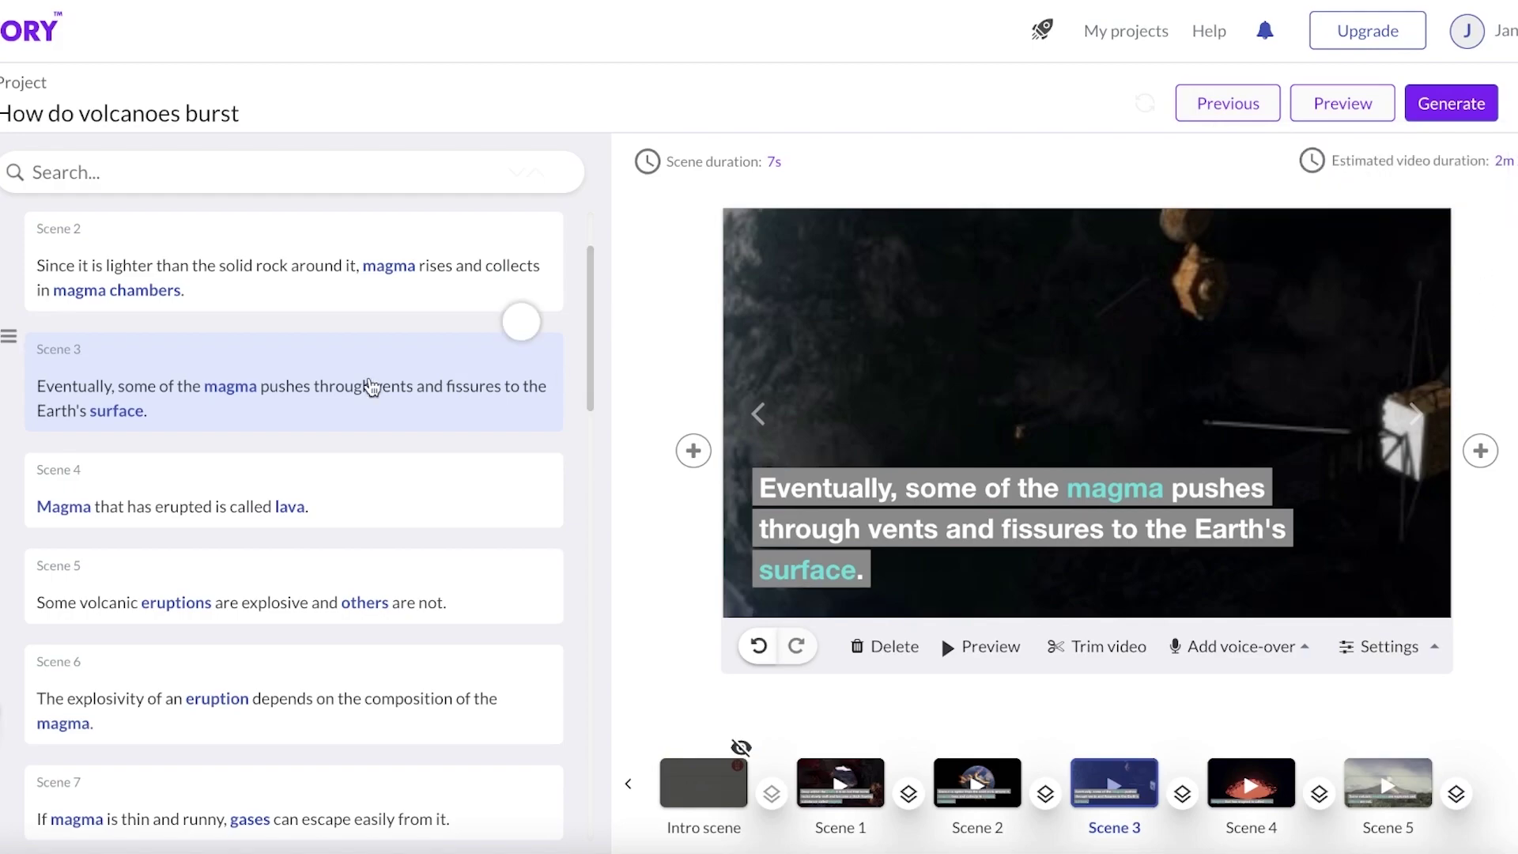
scroll(372, 390, down, 10)
Open Scene 3's Visuals library and dismiss the three introductory tips
click(0, 204)
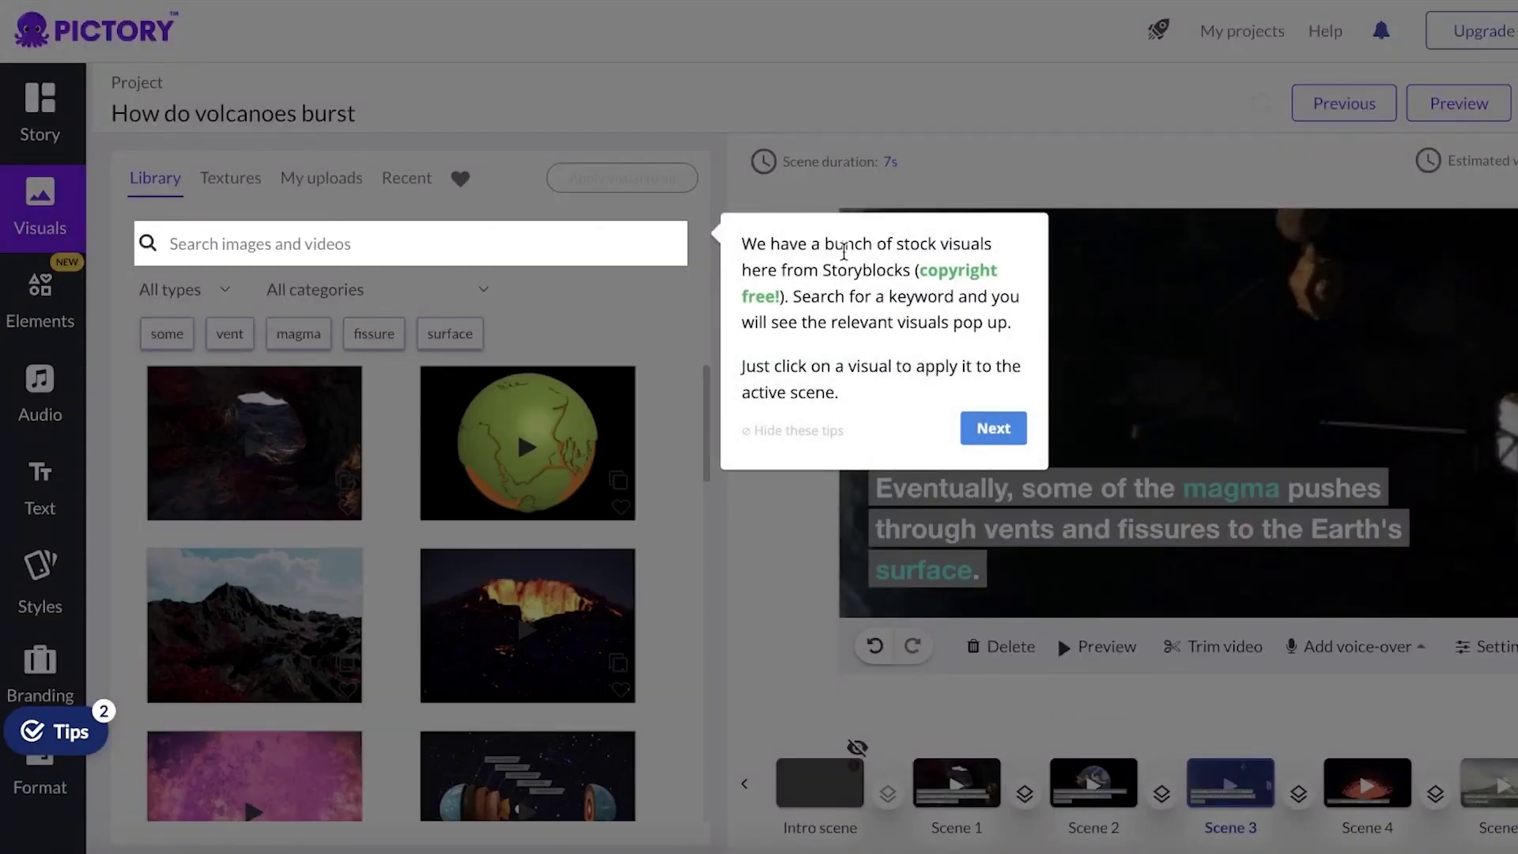
click(1002, 431)
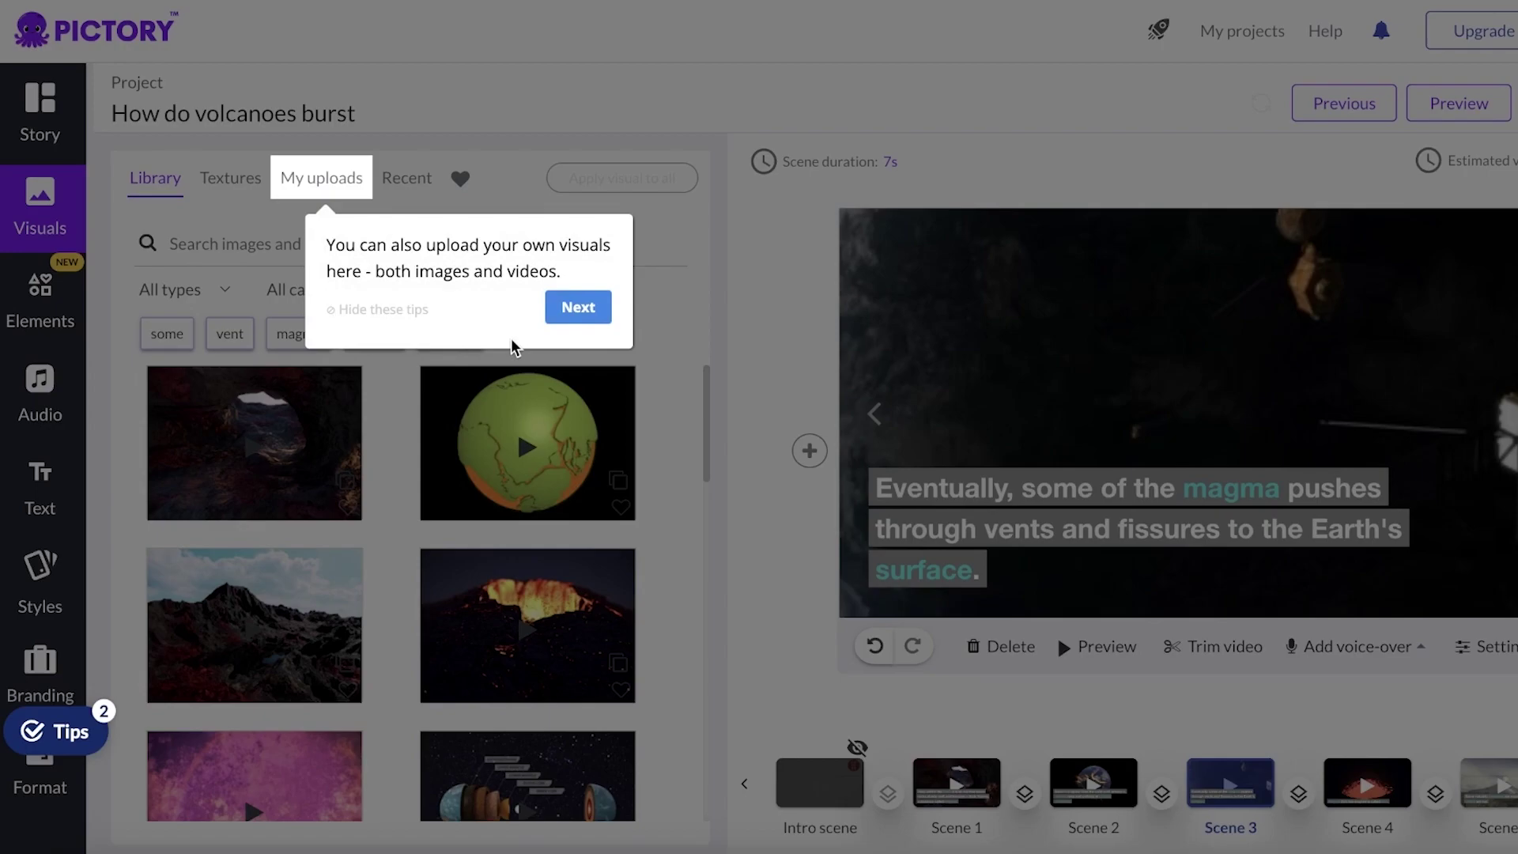
click(577, 312)
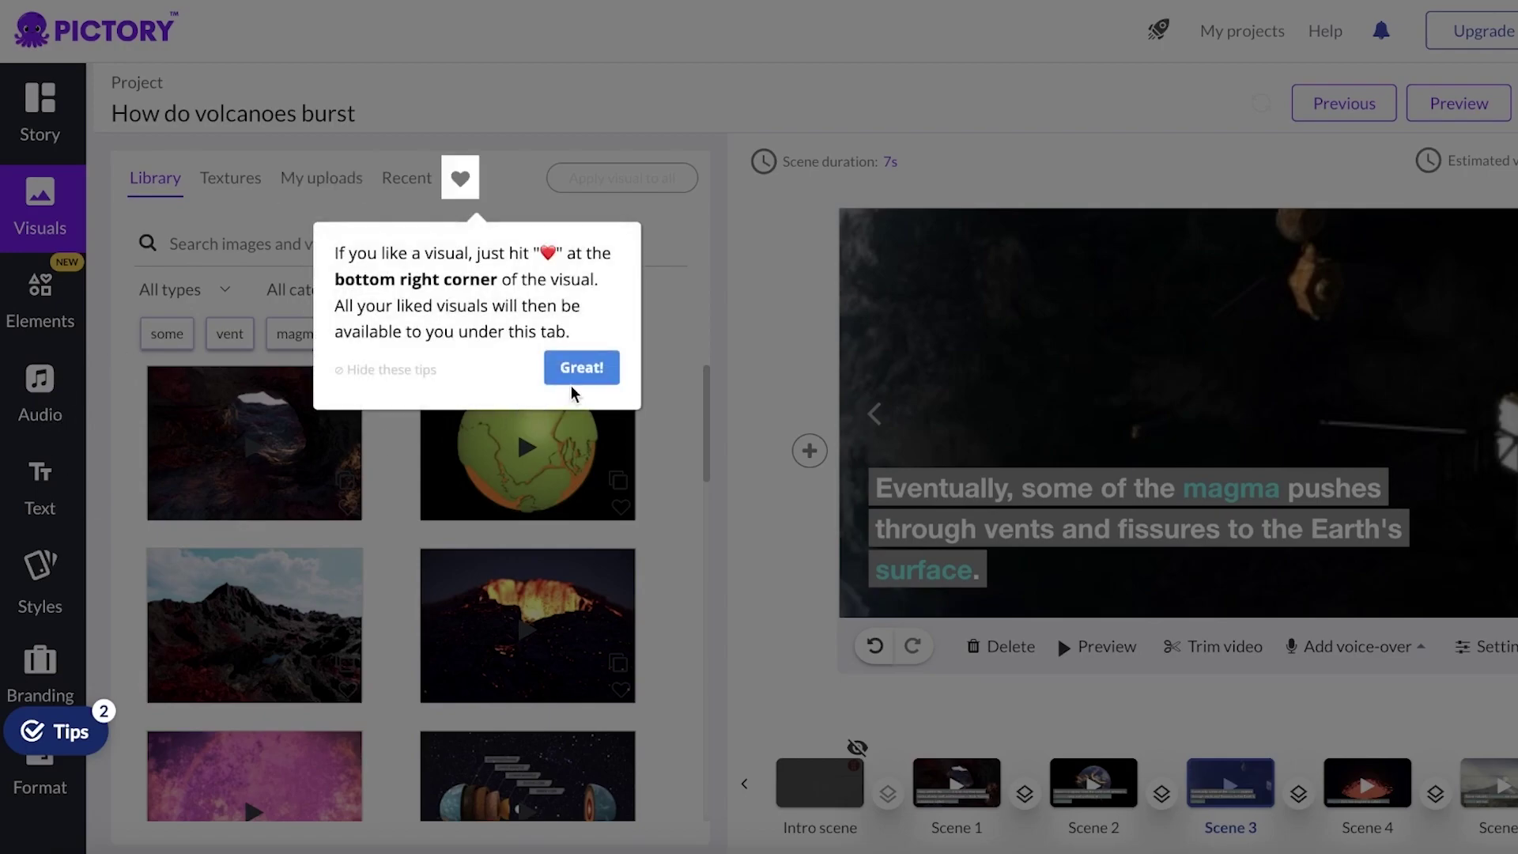
click(574, 381)
scroll(43, 553, down, 1)
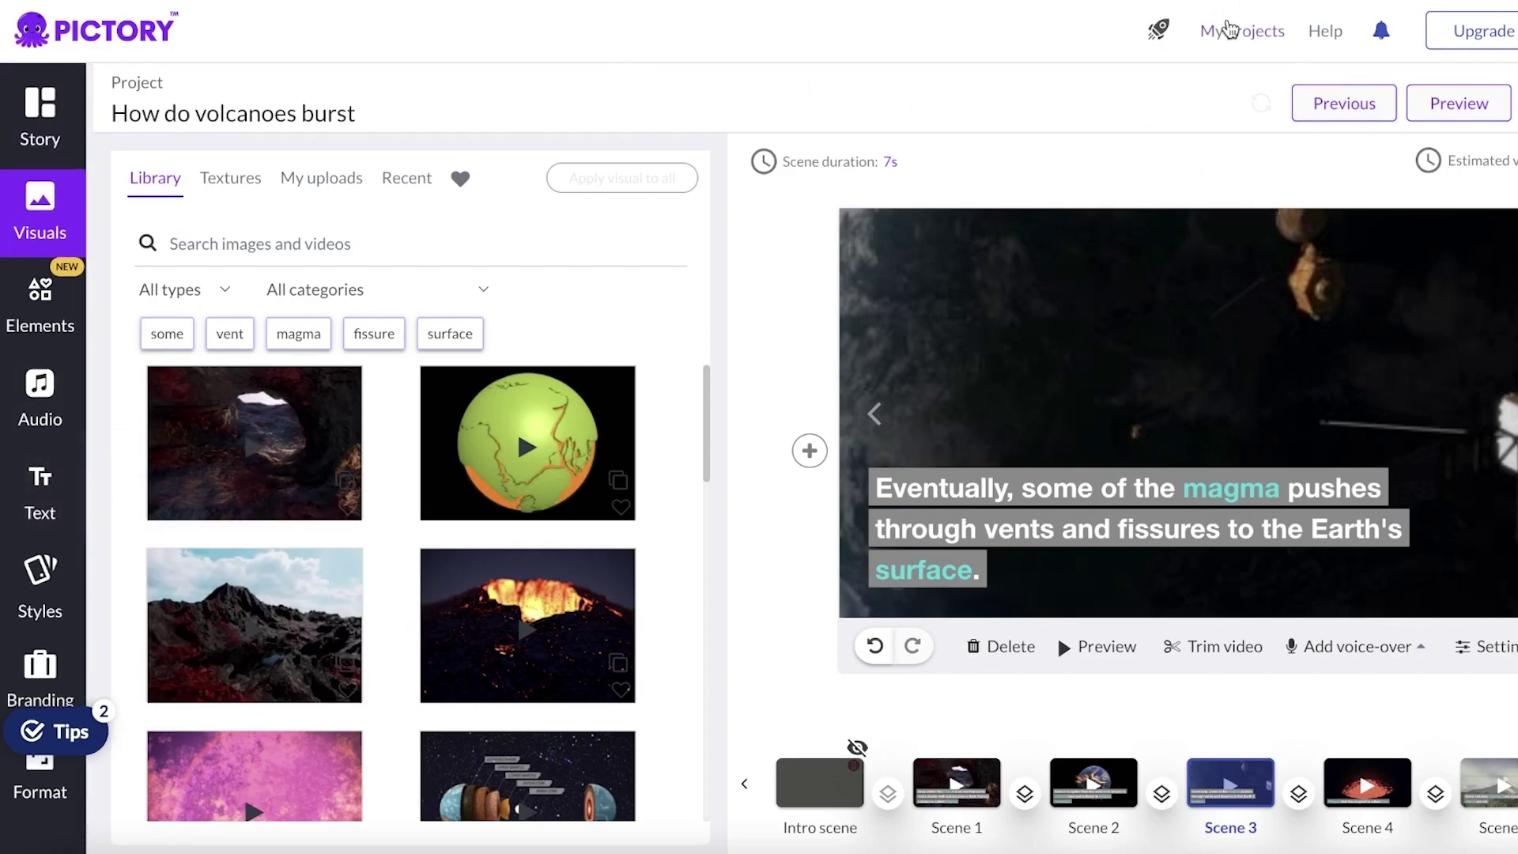
Go to My projects to return to Pictory's home dashboard
click(1230, 30)
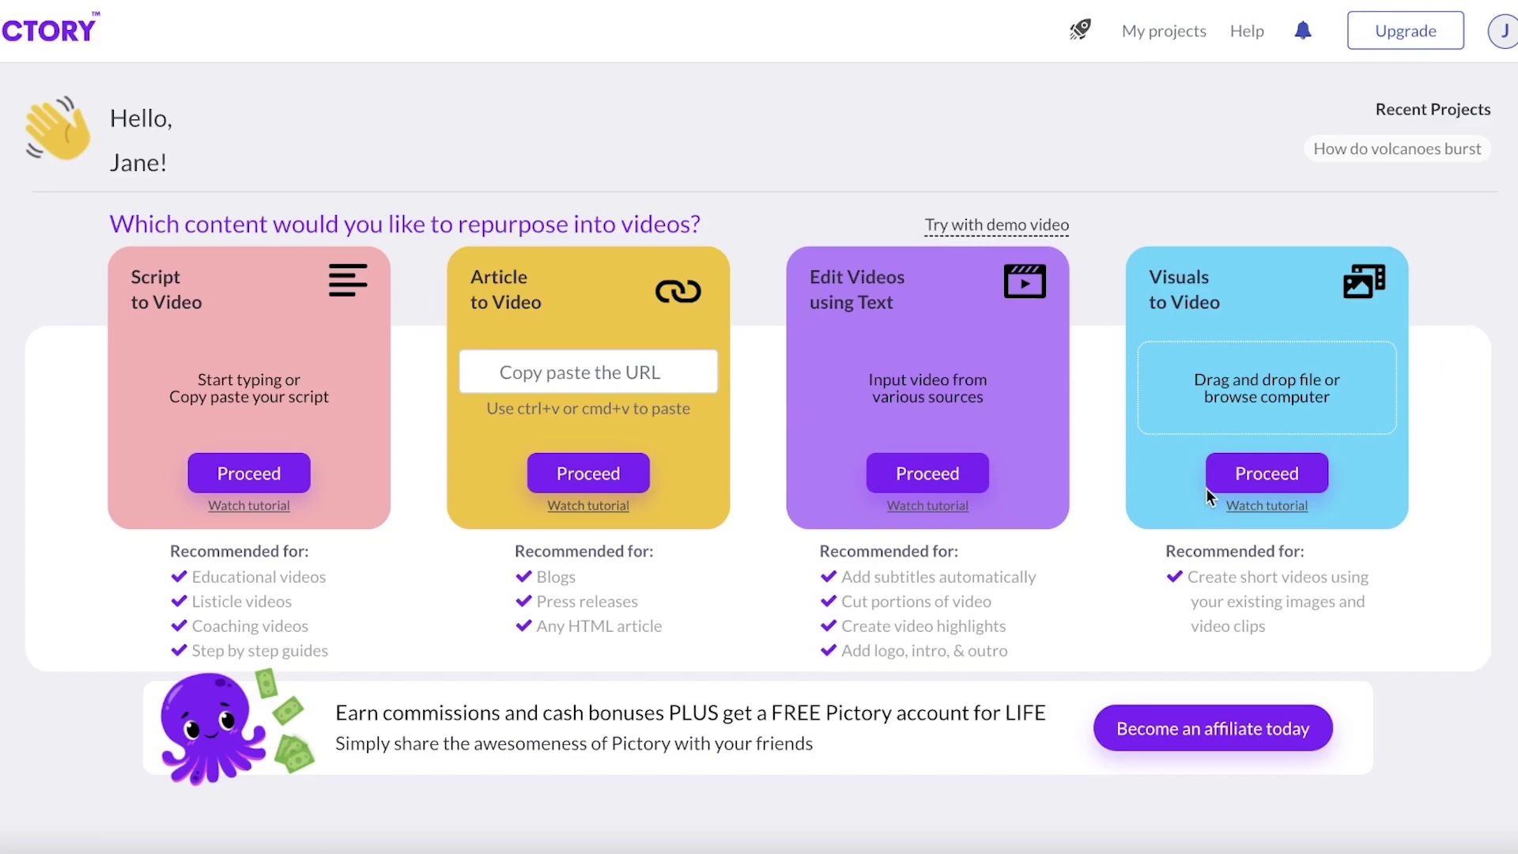
Try uploading a family .mov from Downloads; after the too-large error, load 'Dark Neon Light Youtube Outro End Screen.mp4'
click(1237, 474)
click(535, 249)
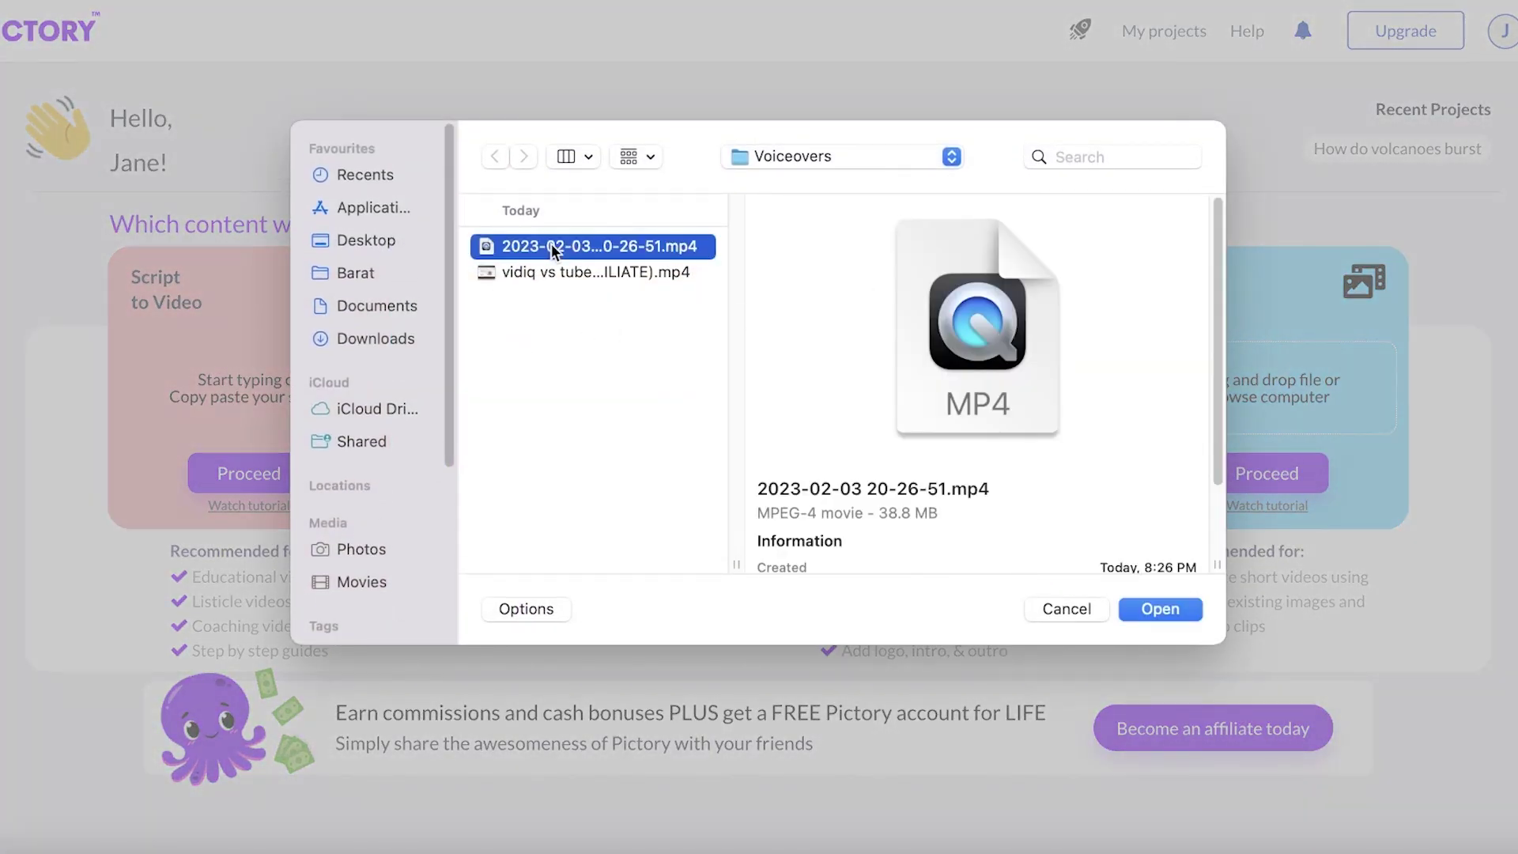
click(382, 336)
click(554, 294)
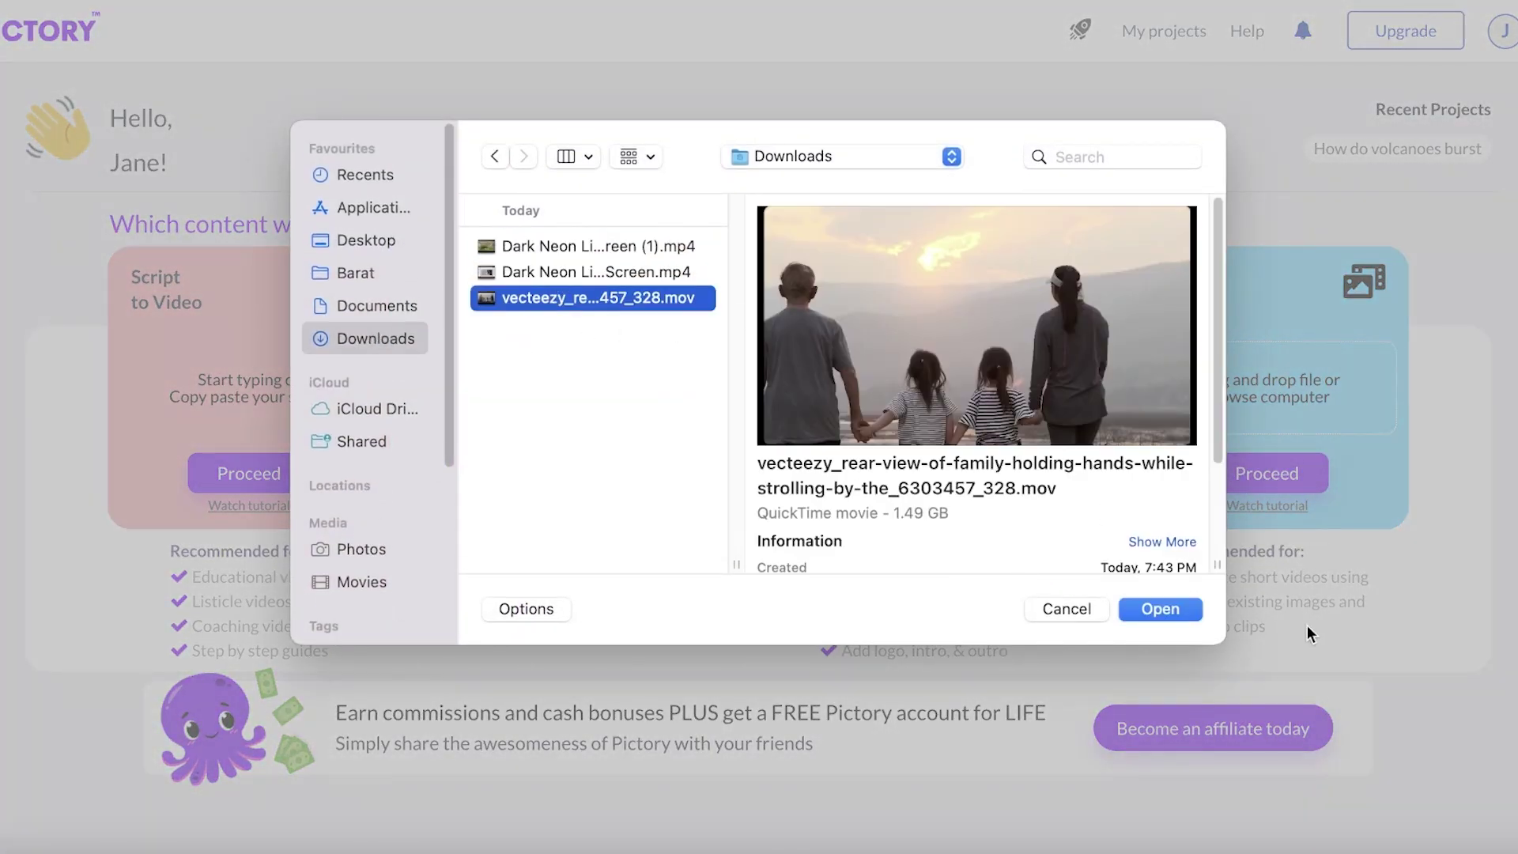
click(1160, 609)
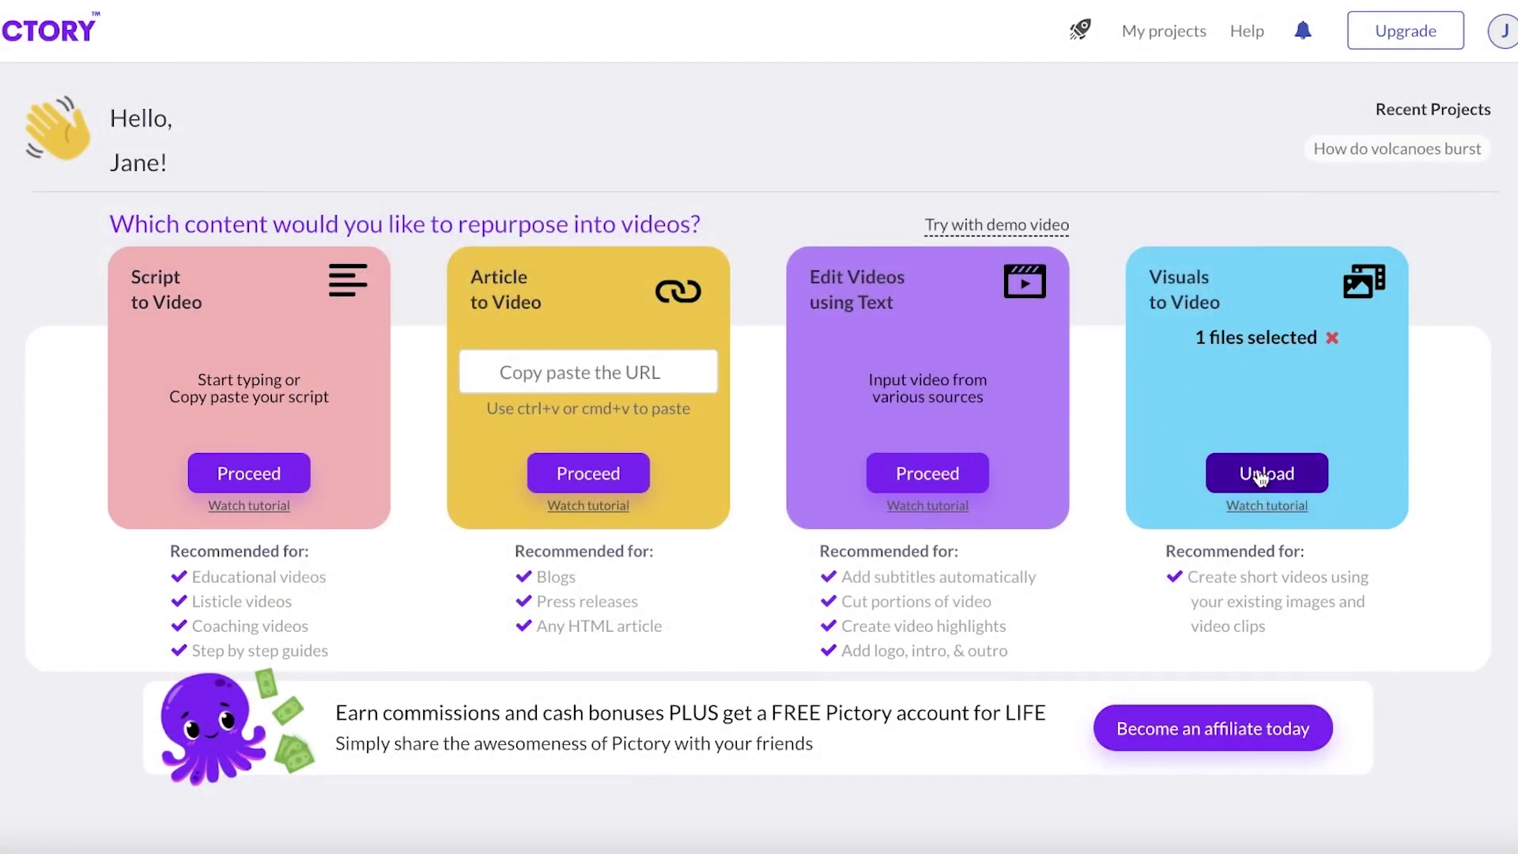
click(1292, 473)
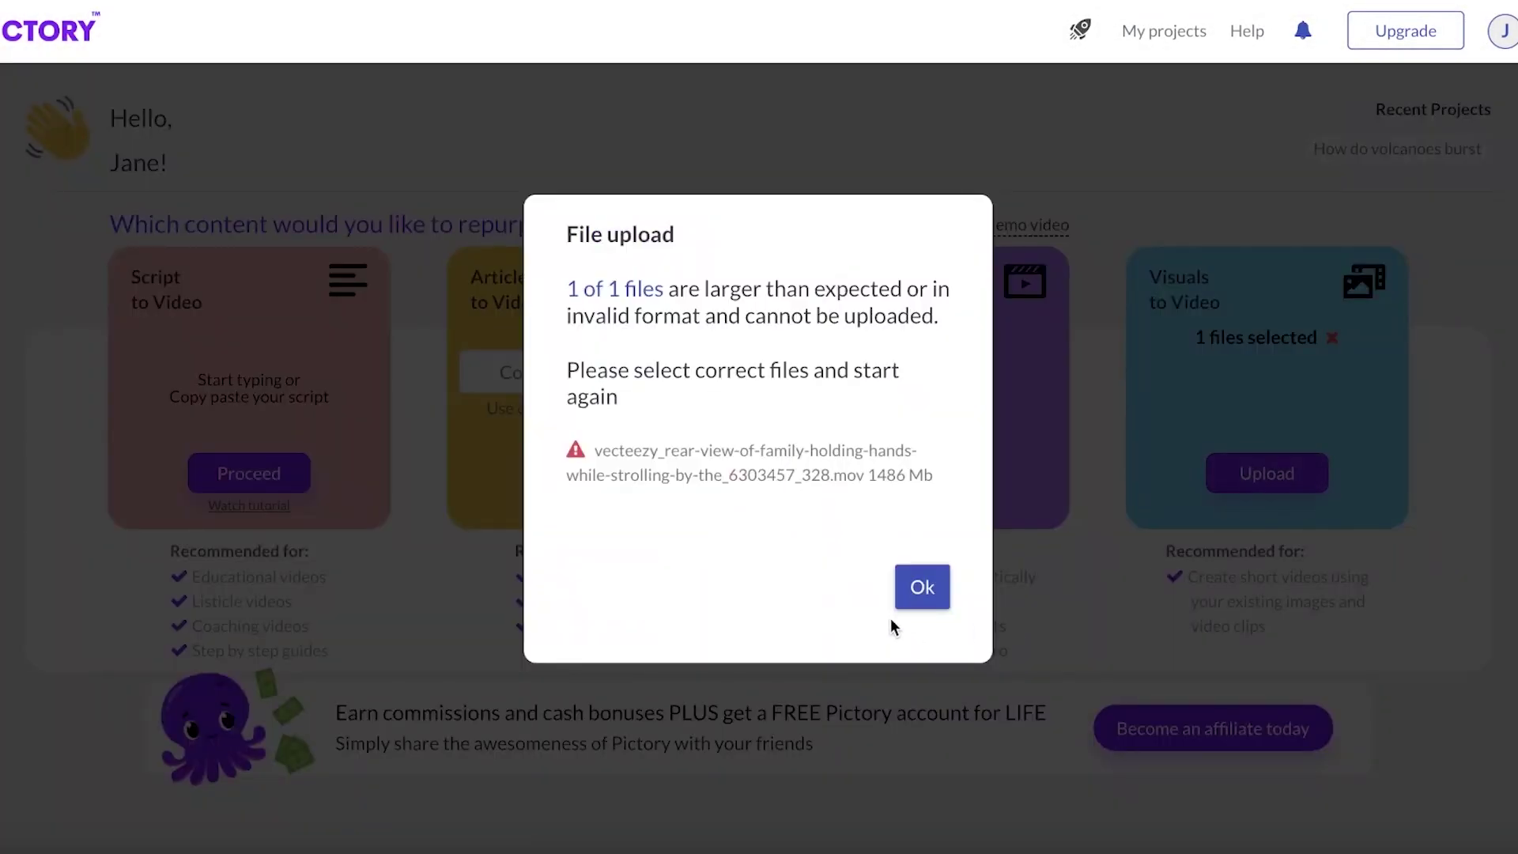
click(921, 593)
click(547, 272)
click(1181, 616)
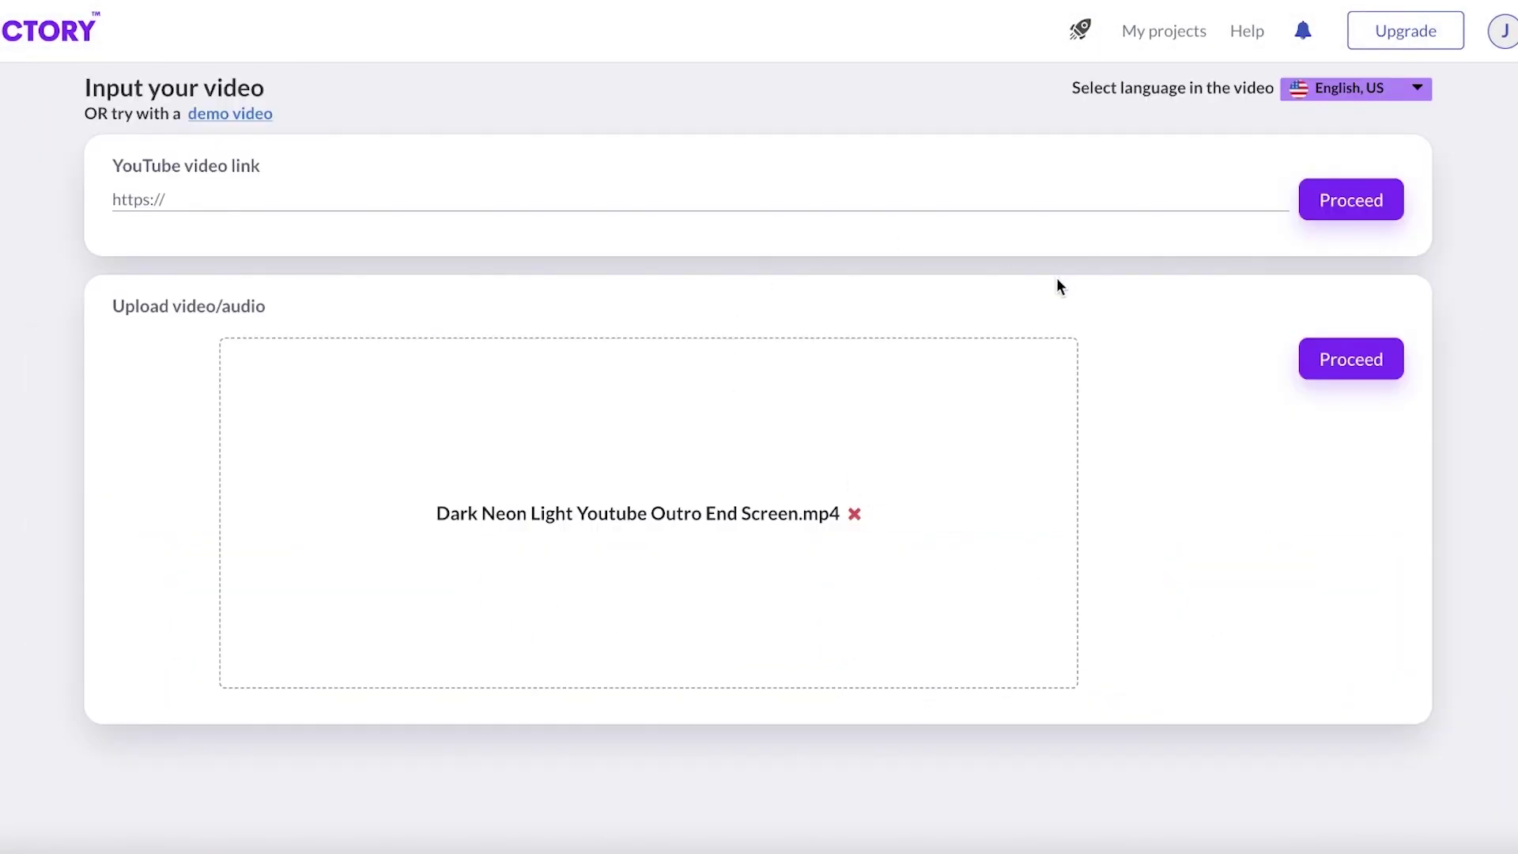
click(45, 57)
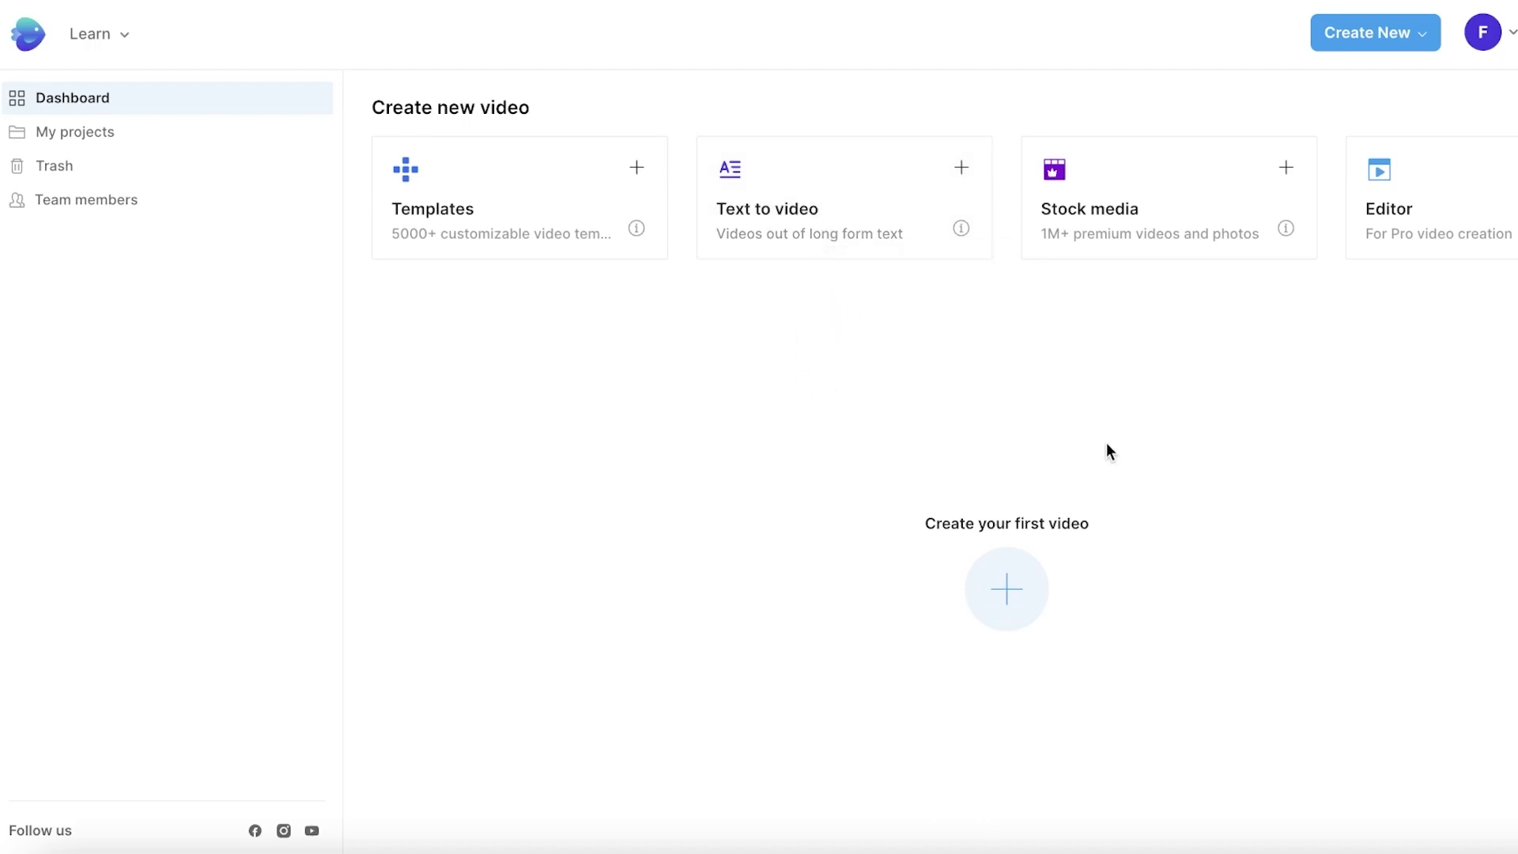
Choose the General Business Video template from InVideo's Text to video suggestions and use it
click(903, 194)
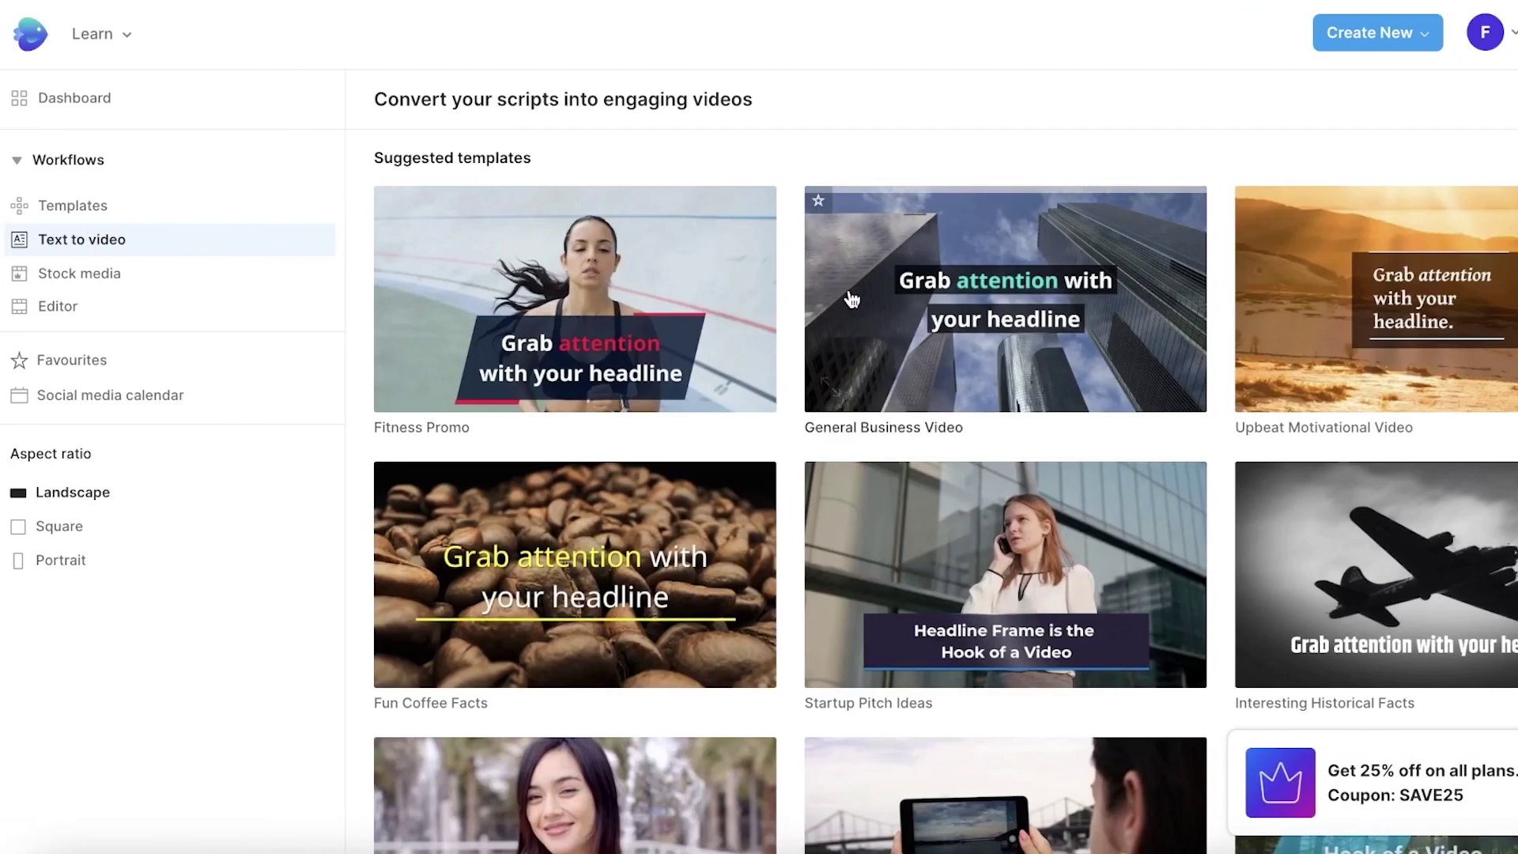
scroll(851, 299, down, 3)
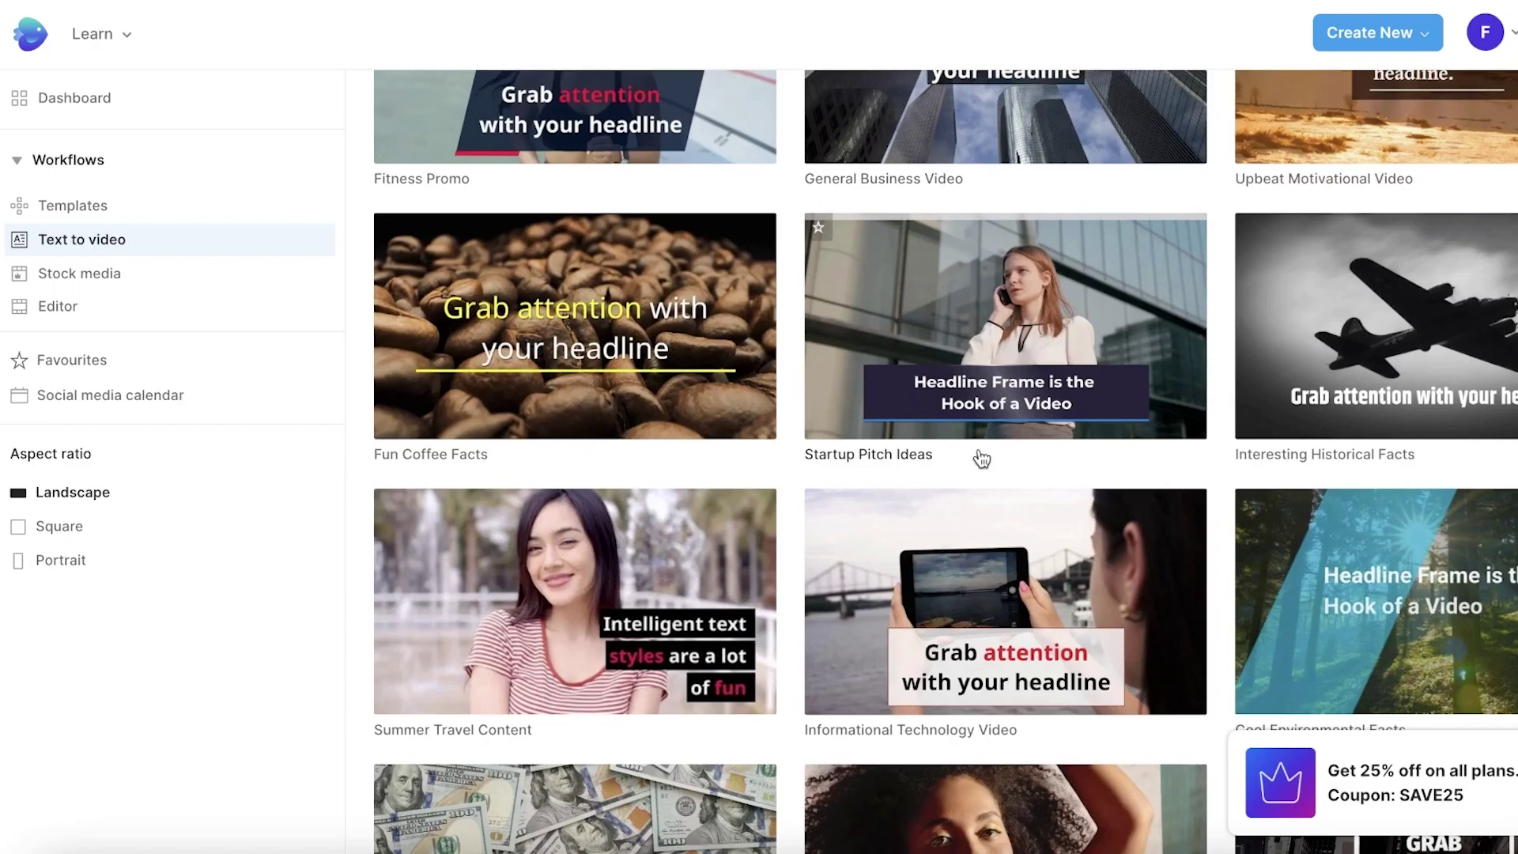
scroll(976, 454, down, 2)
scroll(1100, 514, up, 5)
click(972, 261)
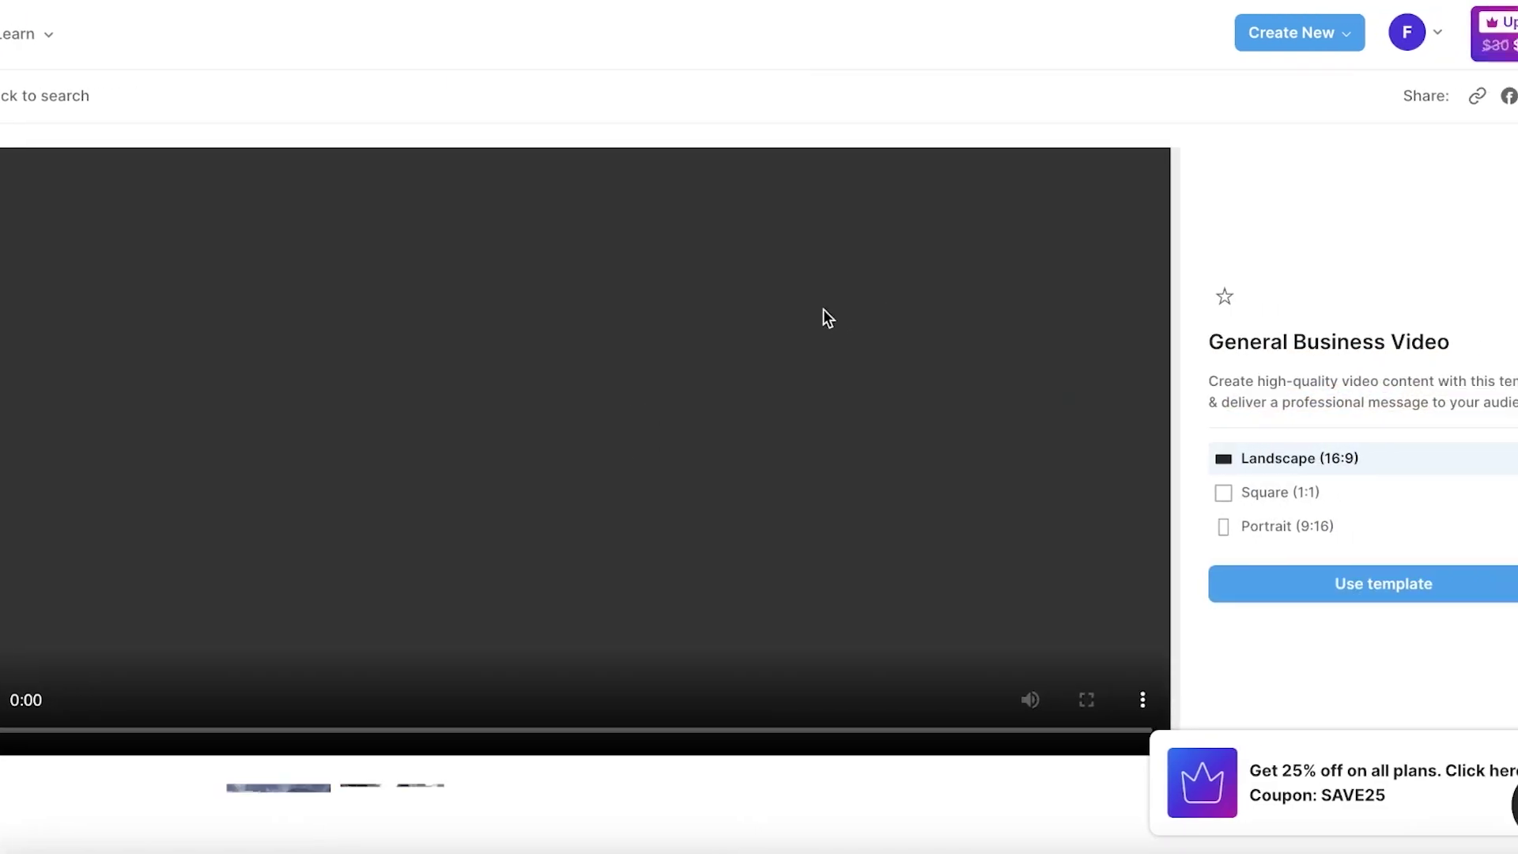
click(1250, 589)
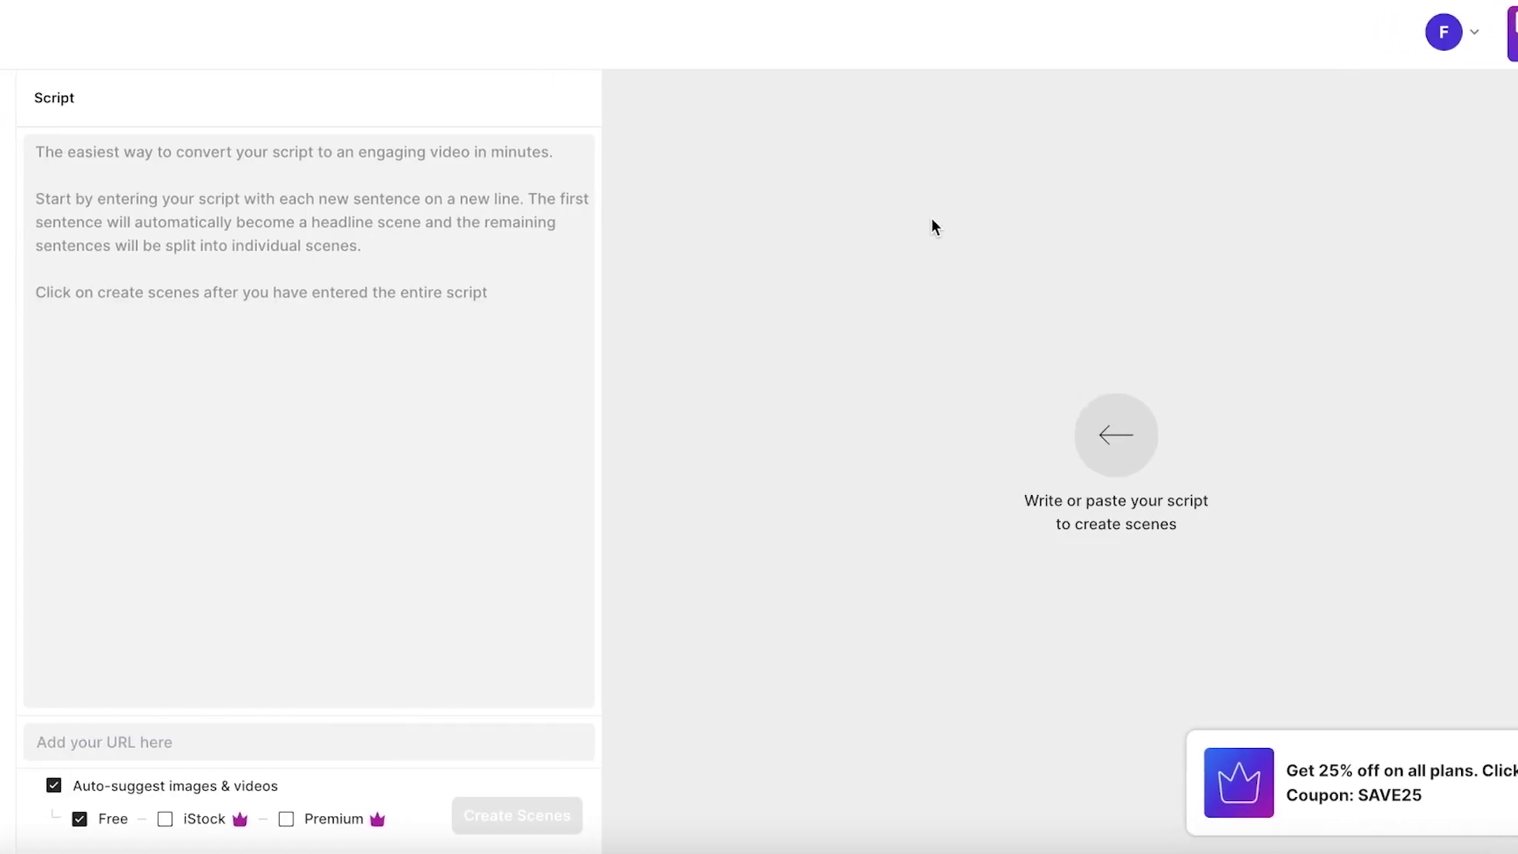
Paste the volcano article into InVideo's Script box and create scenes, accepting the text rearrangement
click(144, 268)
key(ctrl+v)
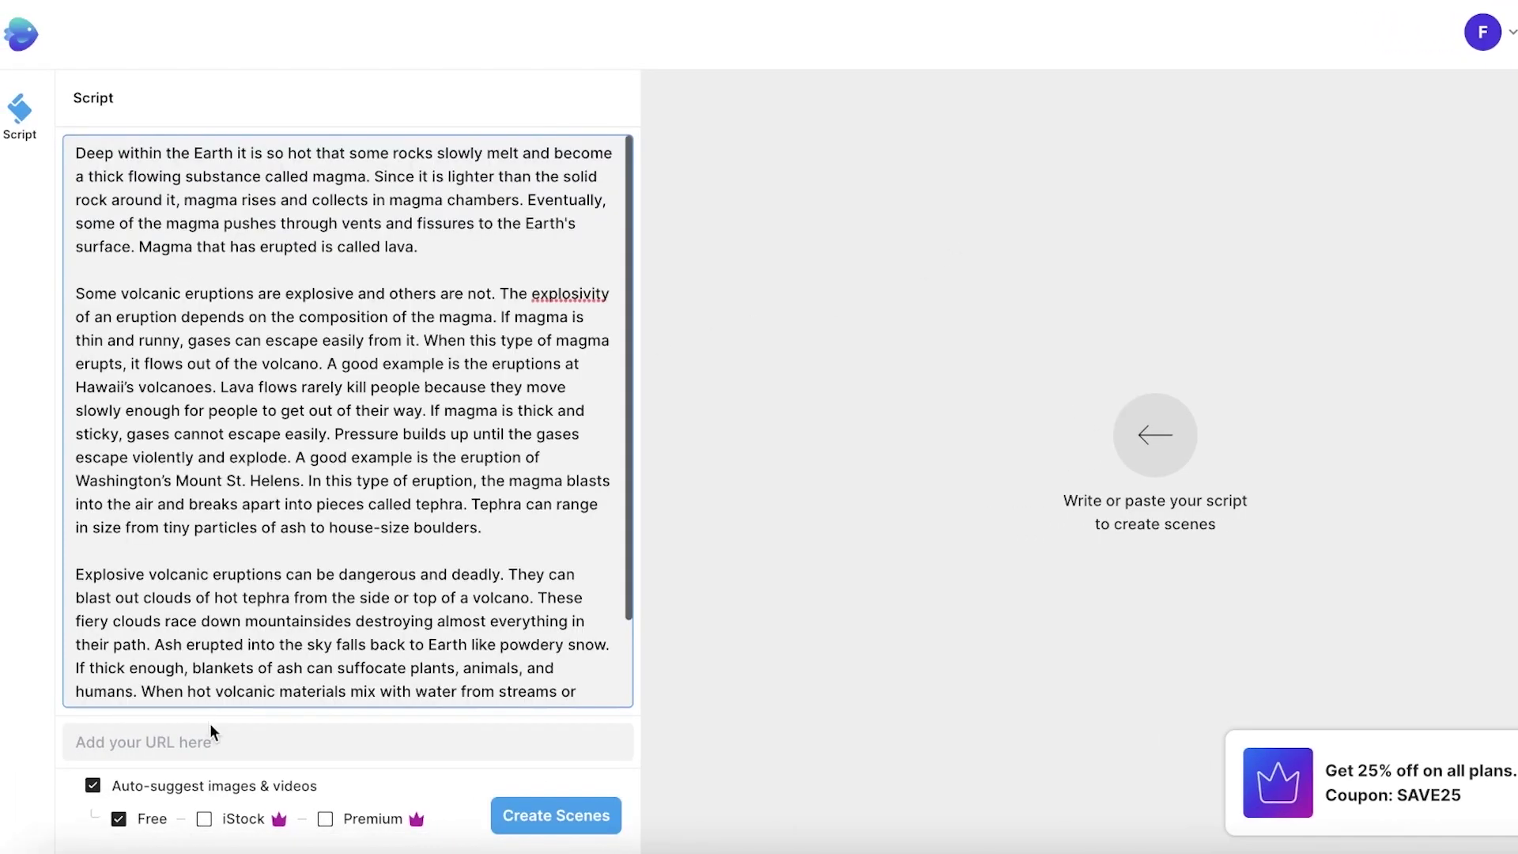
click(543, 822)
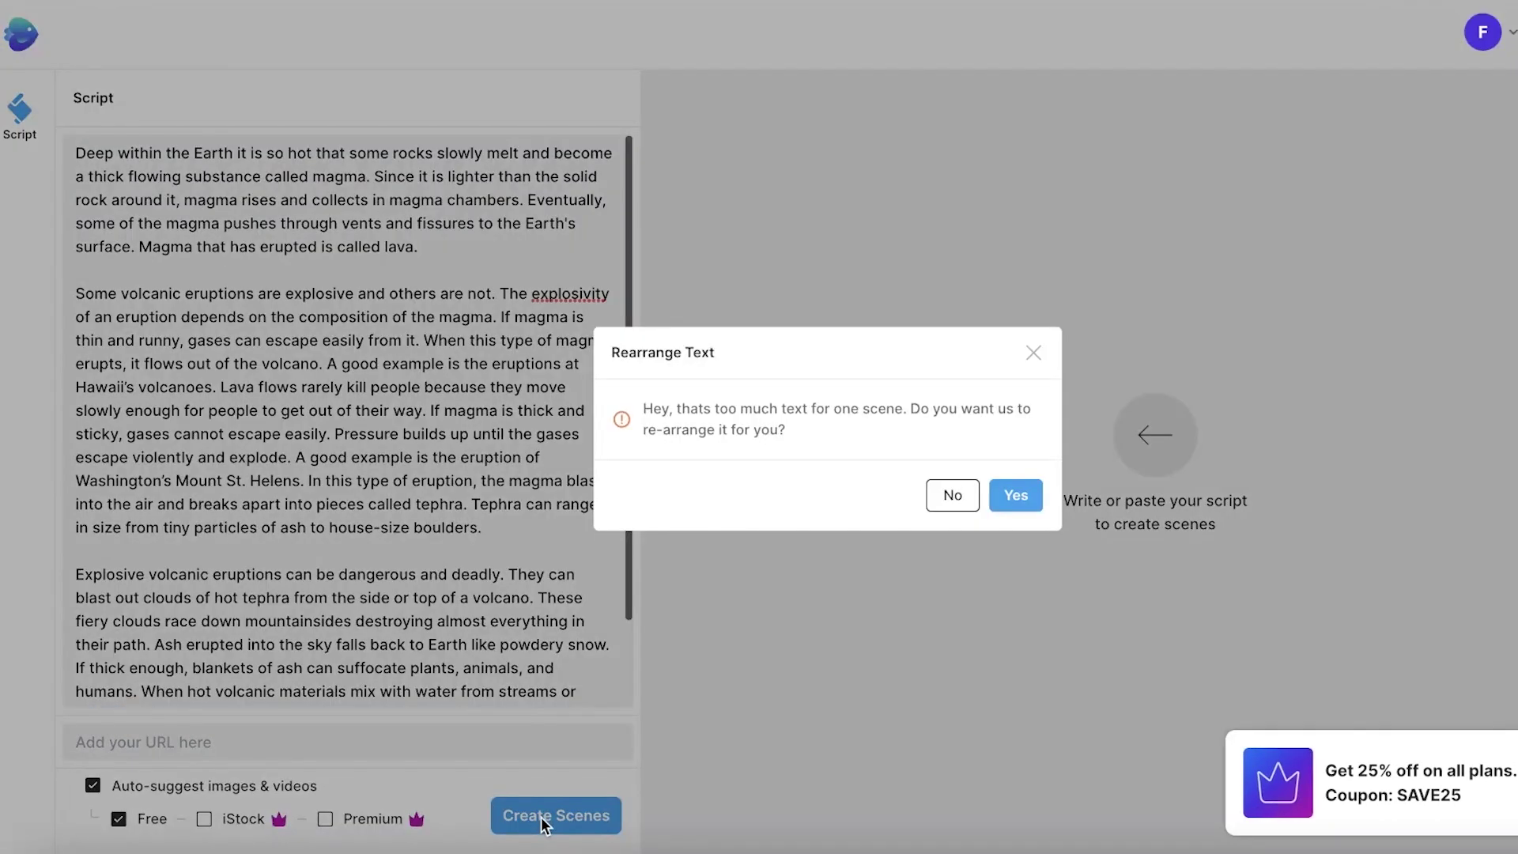
click(1020, 495)
scroll(617, 265, down, 5)
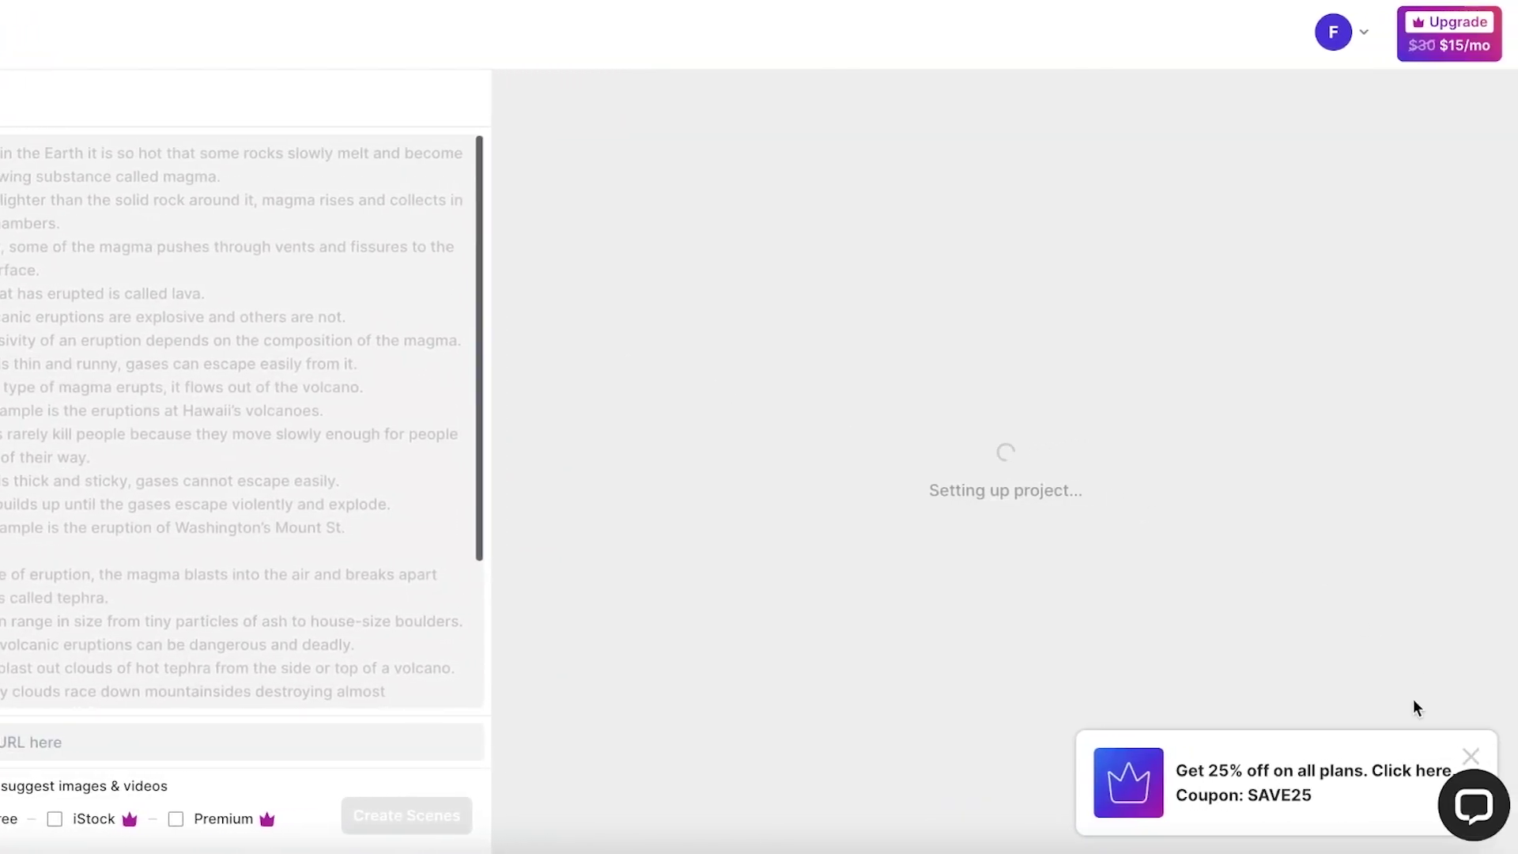
click(1471, 756)
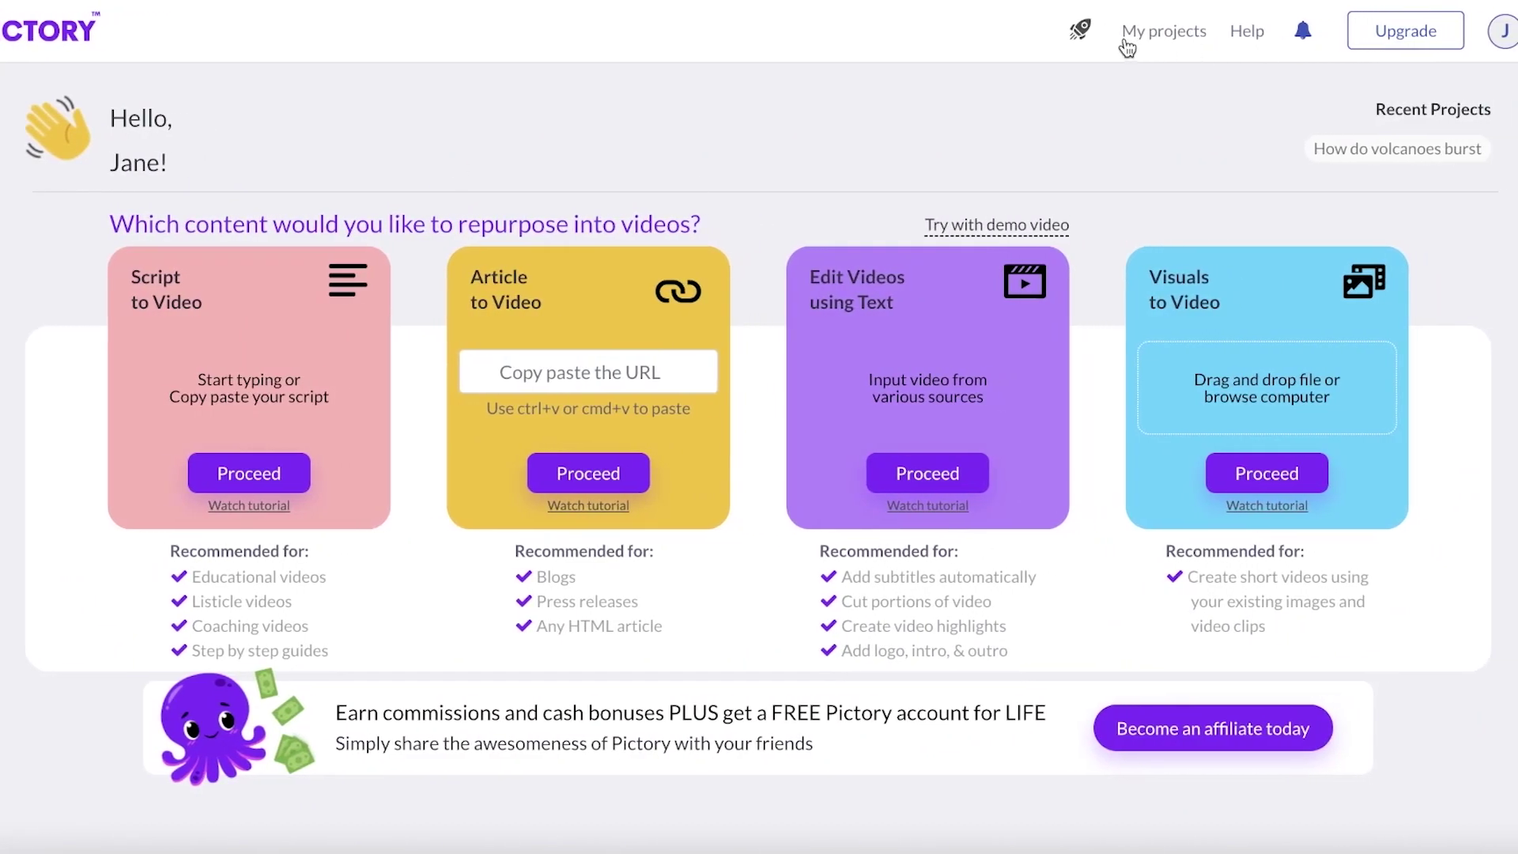
Open the How do volcanoes burst project from My projects
click(1122, 36)
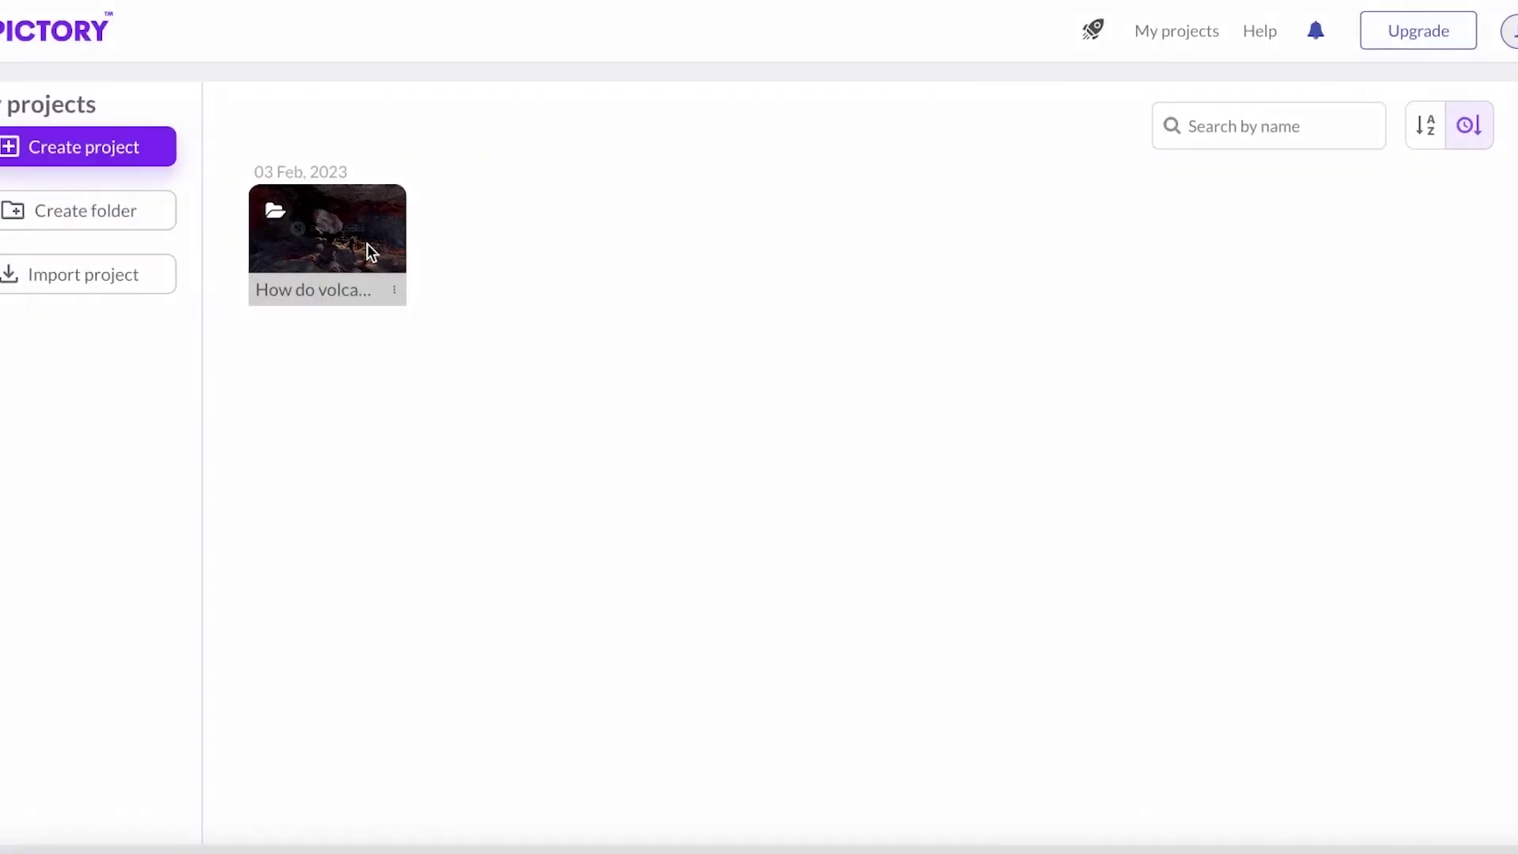
click(367, 245)
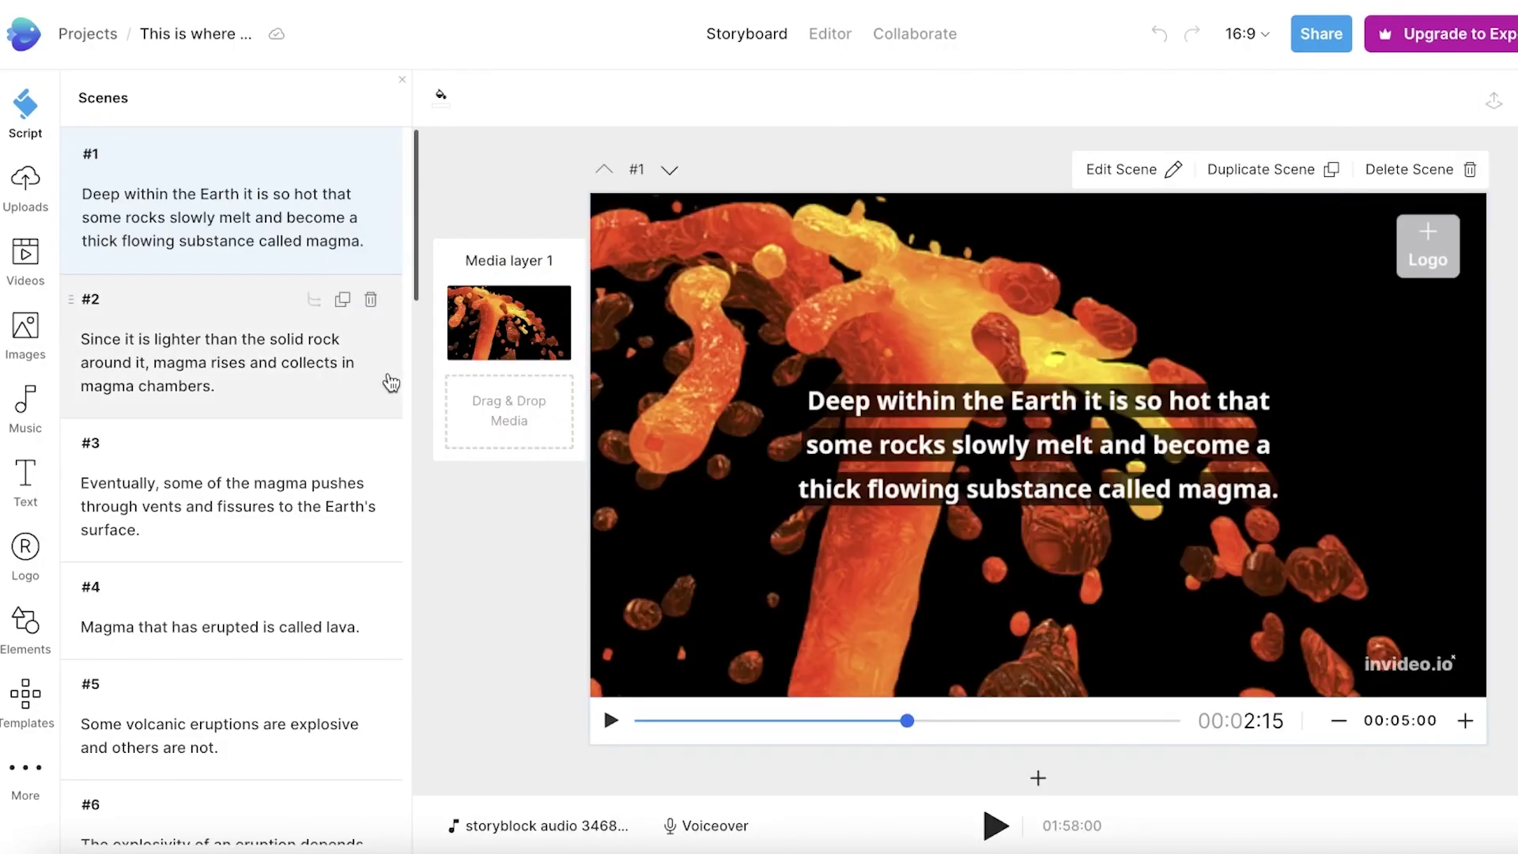
Play the first scene's preview and check scenes #2, #4, #7, #8 and #12
click(611, 720)
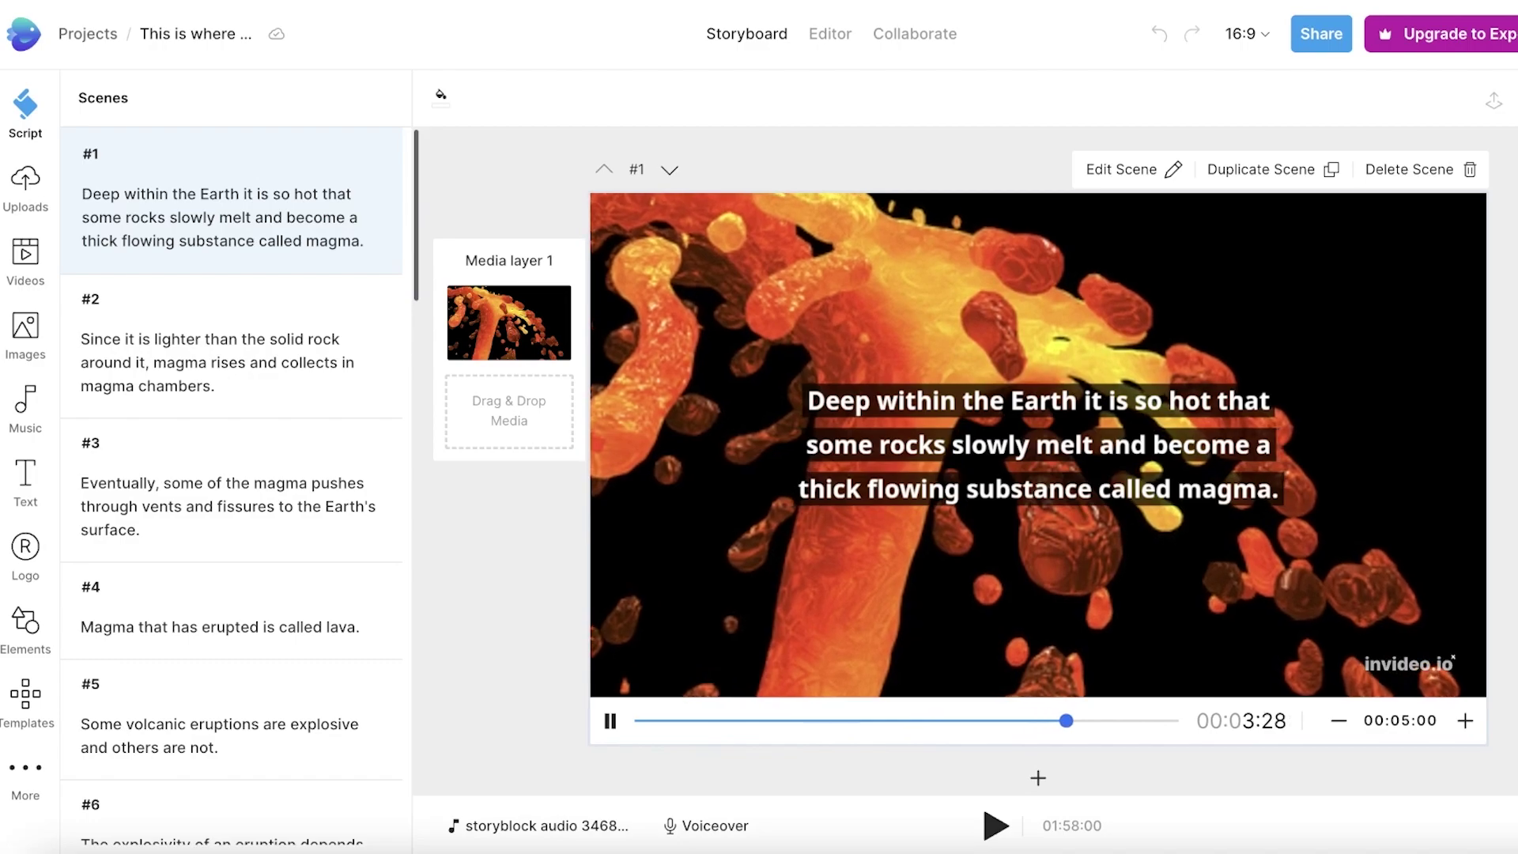
click(124, 348)
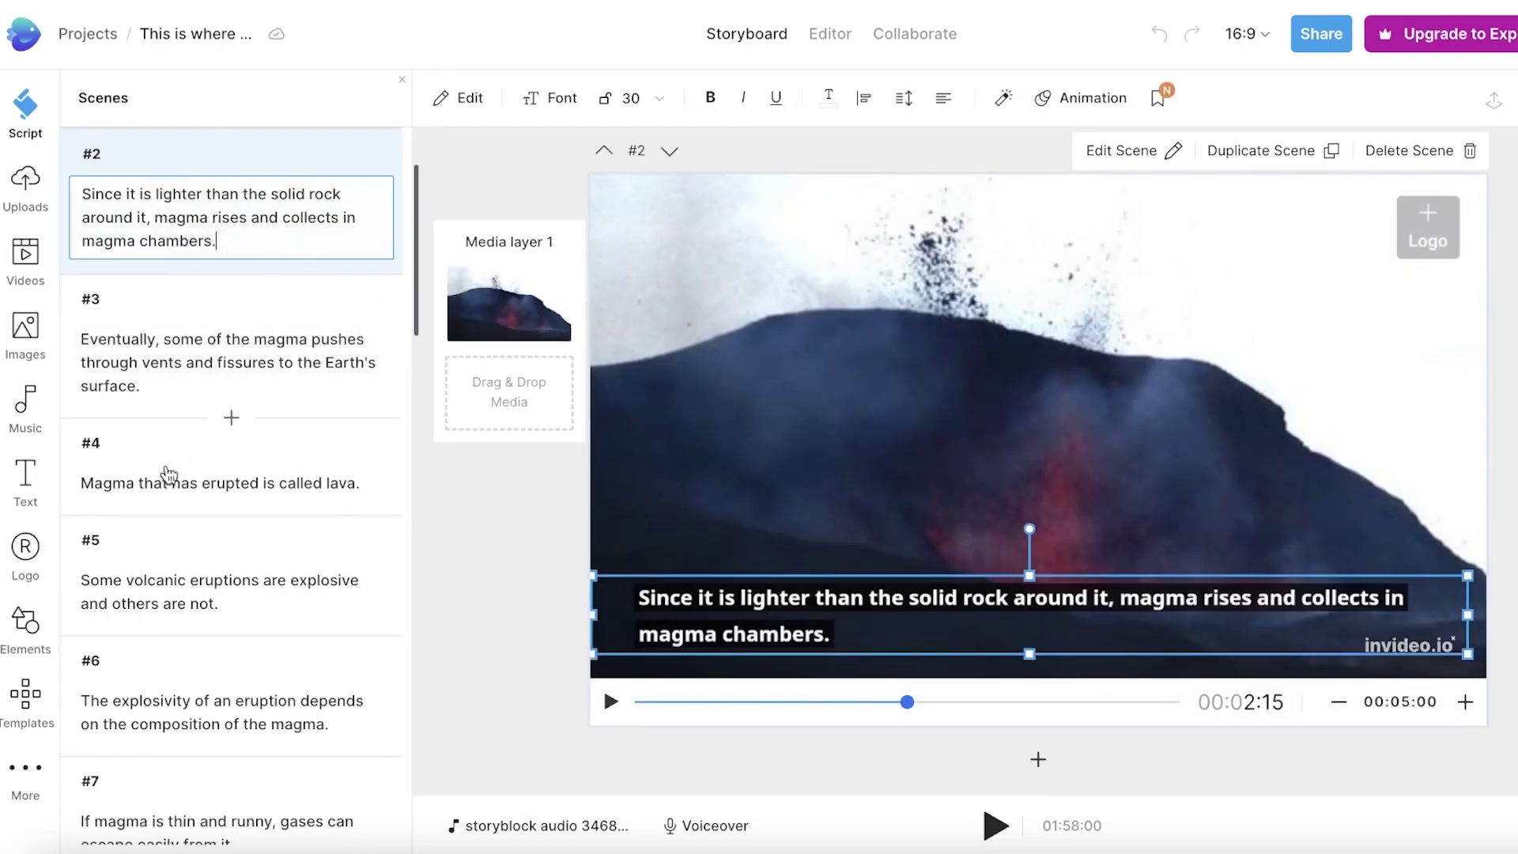
click(166, 478)
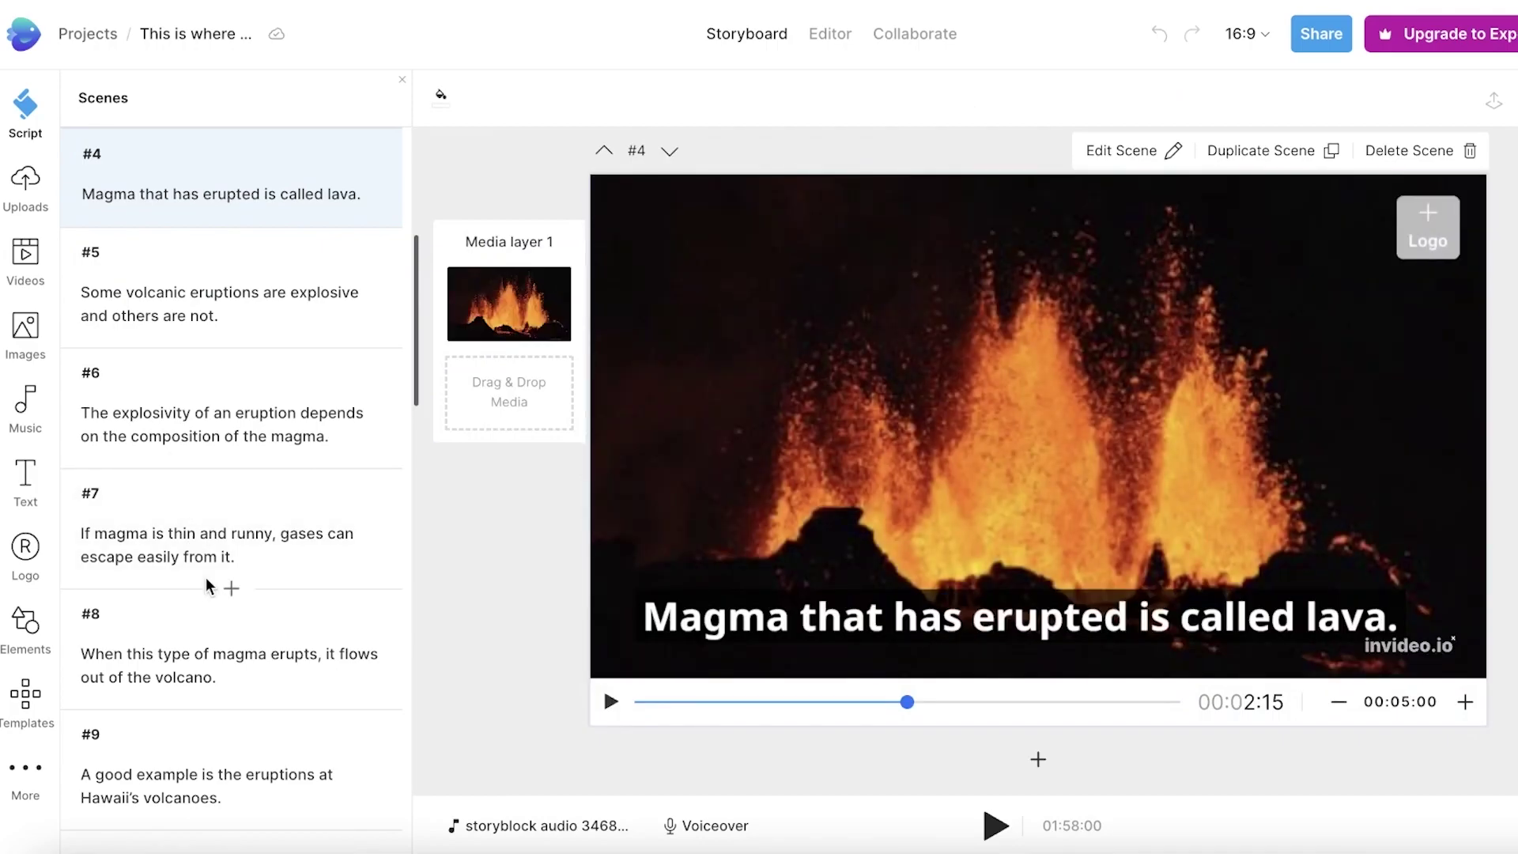
click(198, 557)
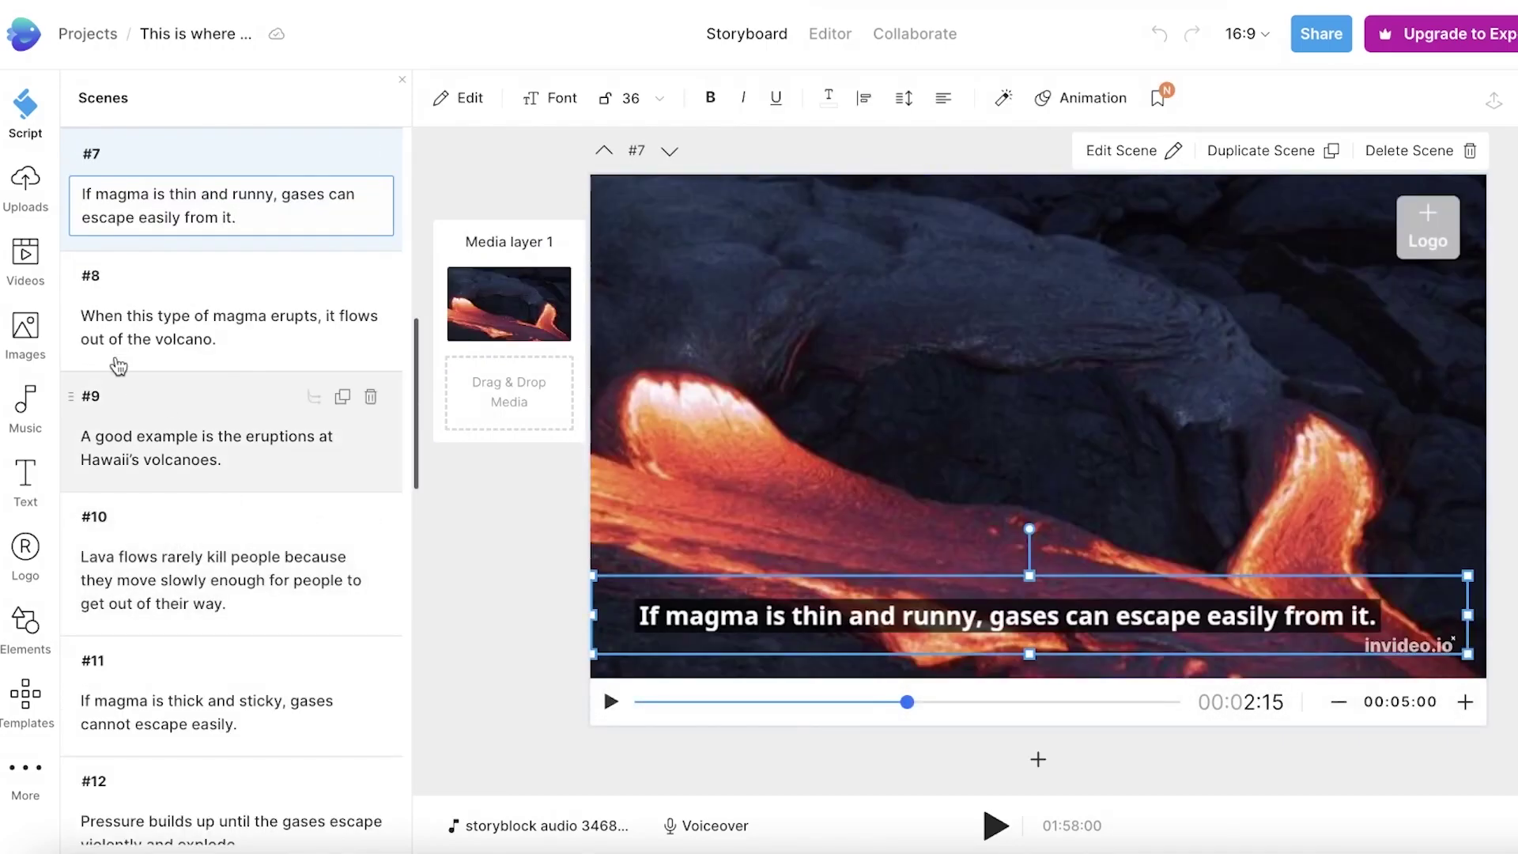
click(99, 304)
click(153, 688)
scroll(153, 688, down, 7)
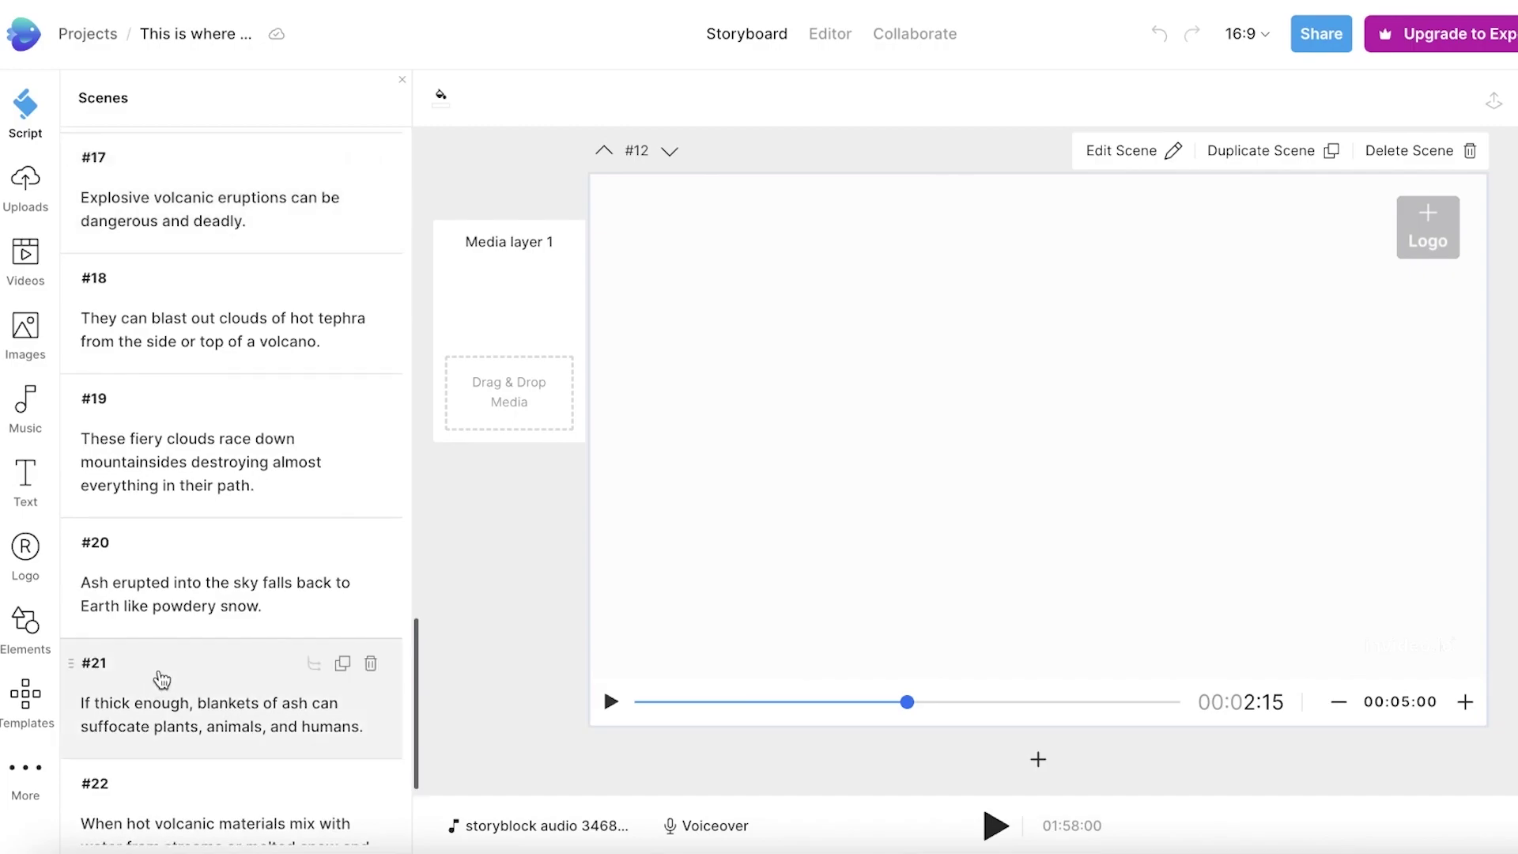
Check the footage of scenes #20, #21 and #23, then return to the projects dashboard
click(188, 591)
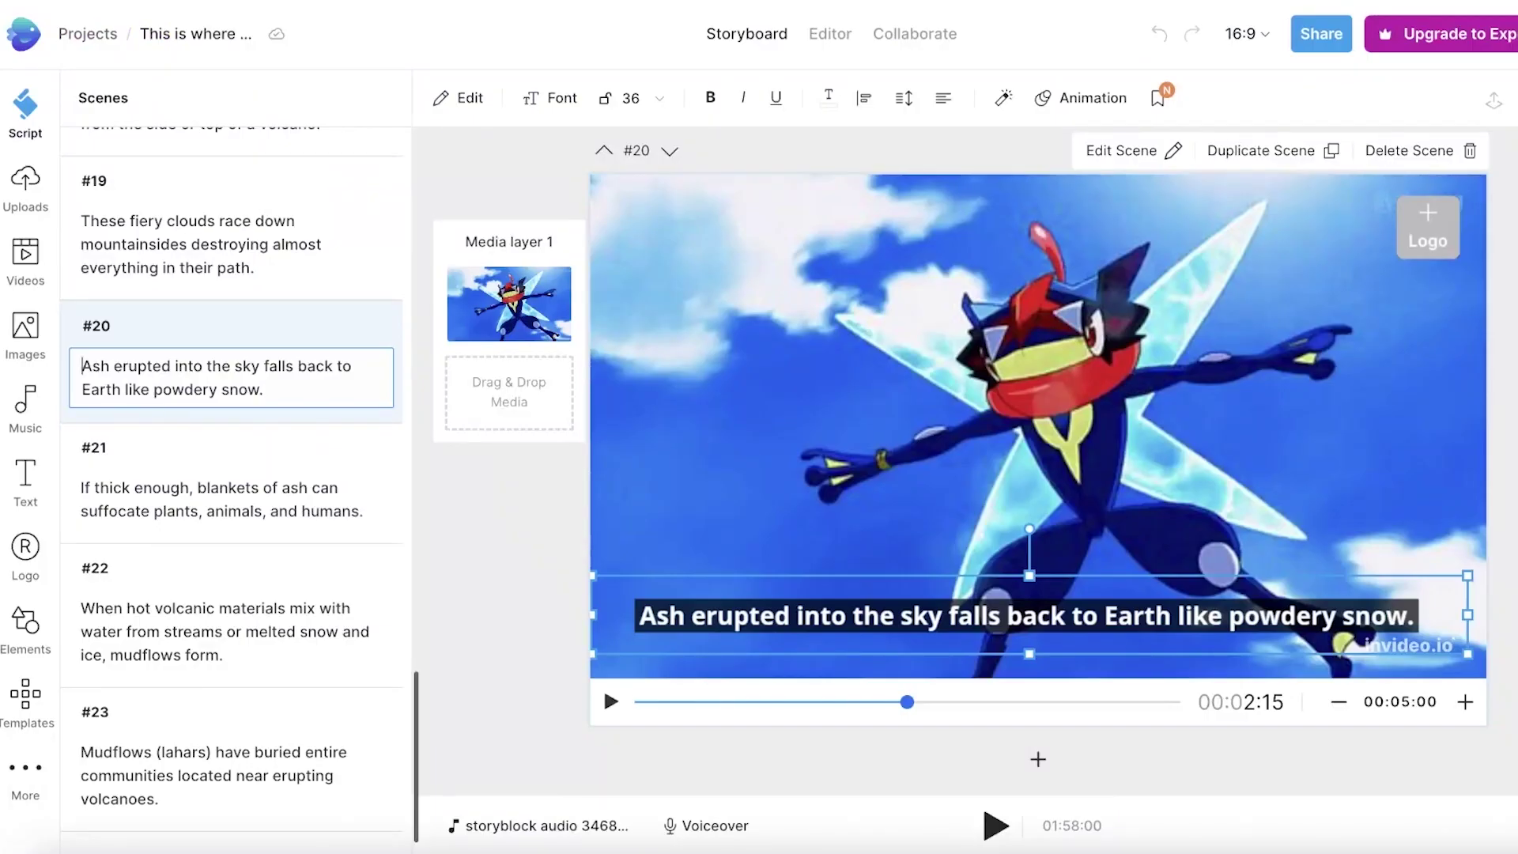
click(229, 498)
scroll(1176, 283, down, 2)
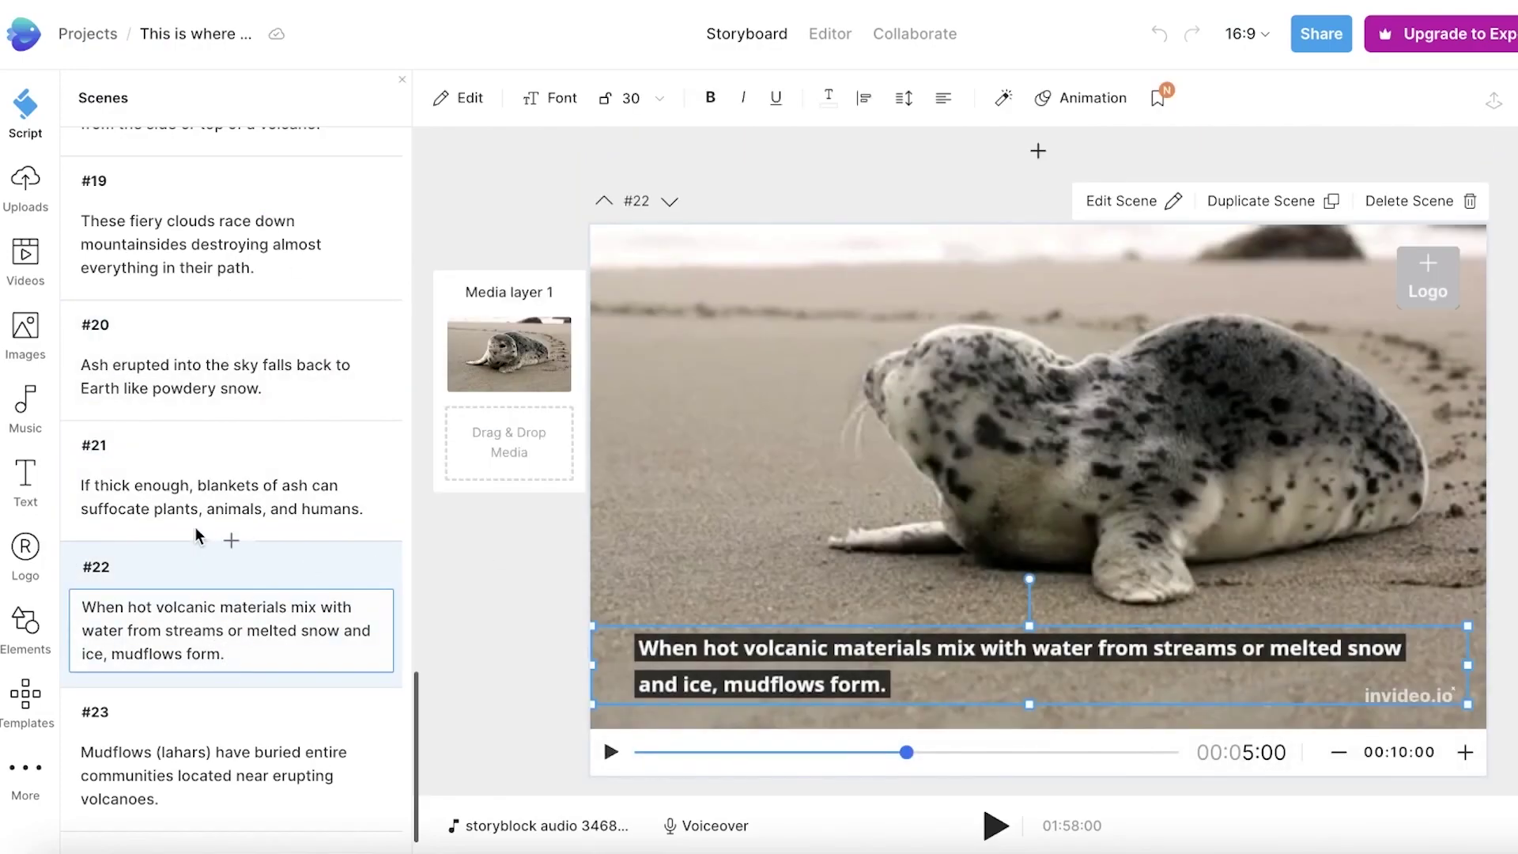
click(223, 753)
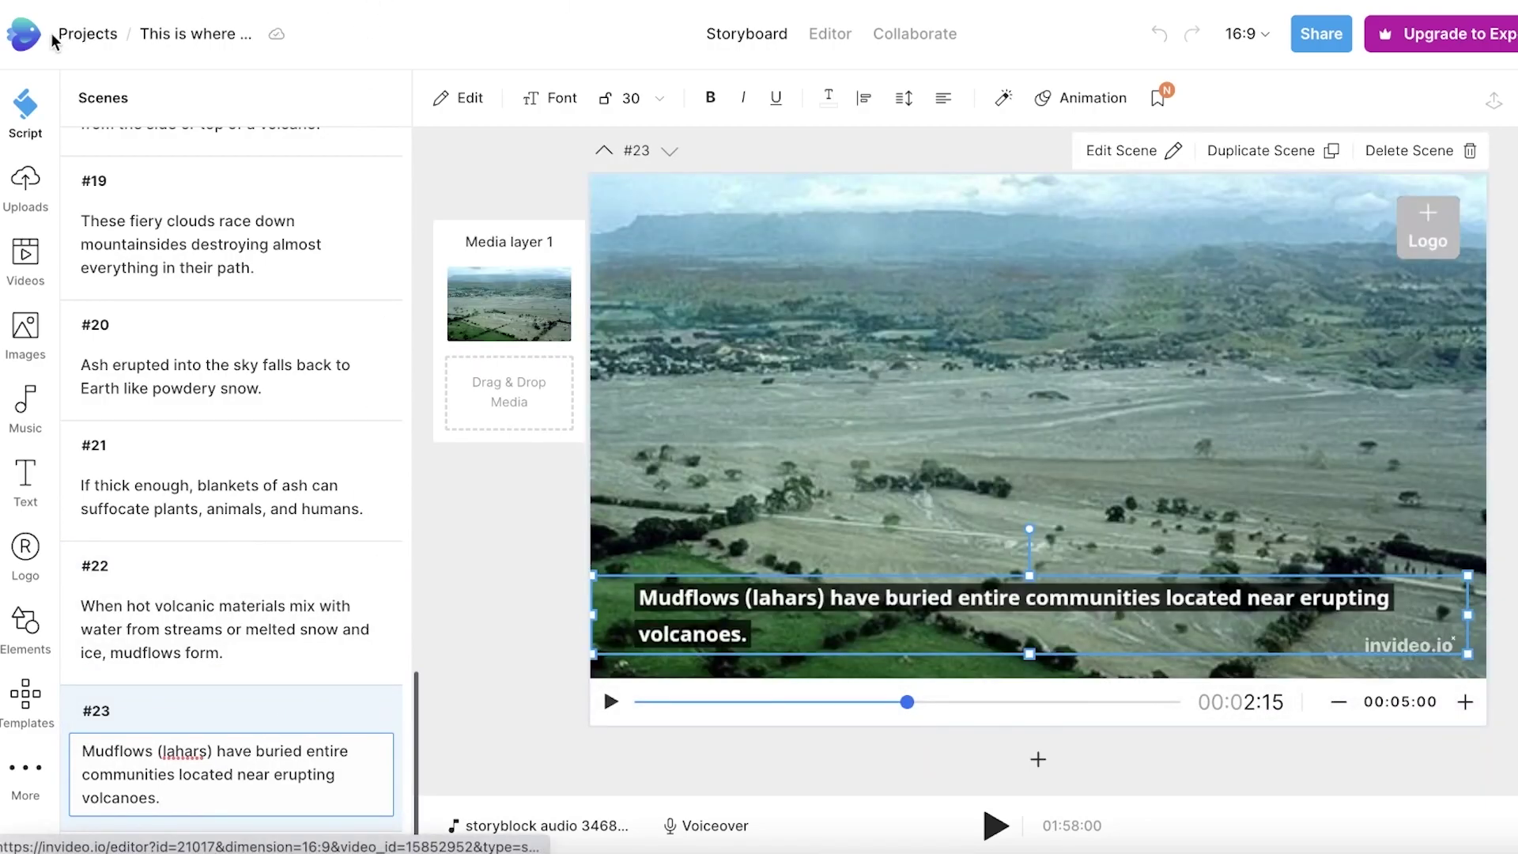
click(87, 34)
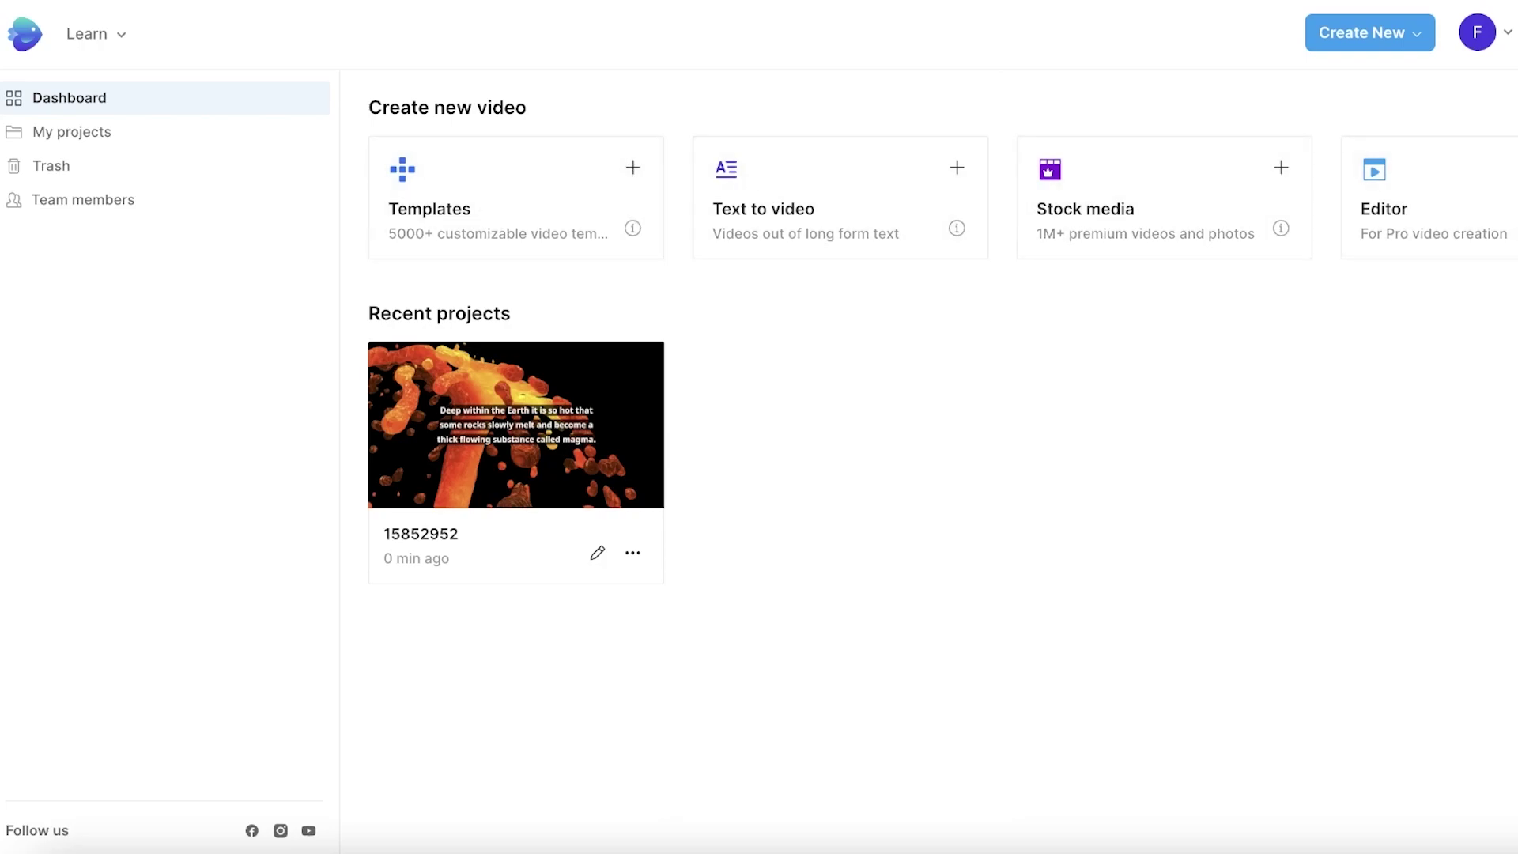
Create a new blank landscape editor project in InVideo
click(1274, 40)
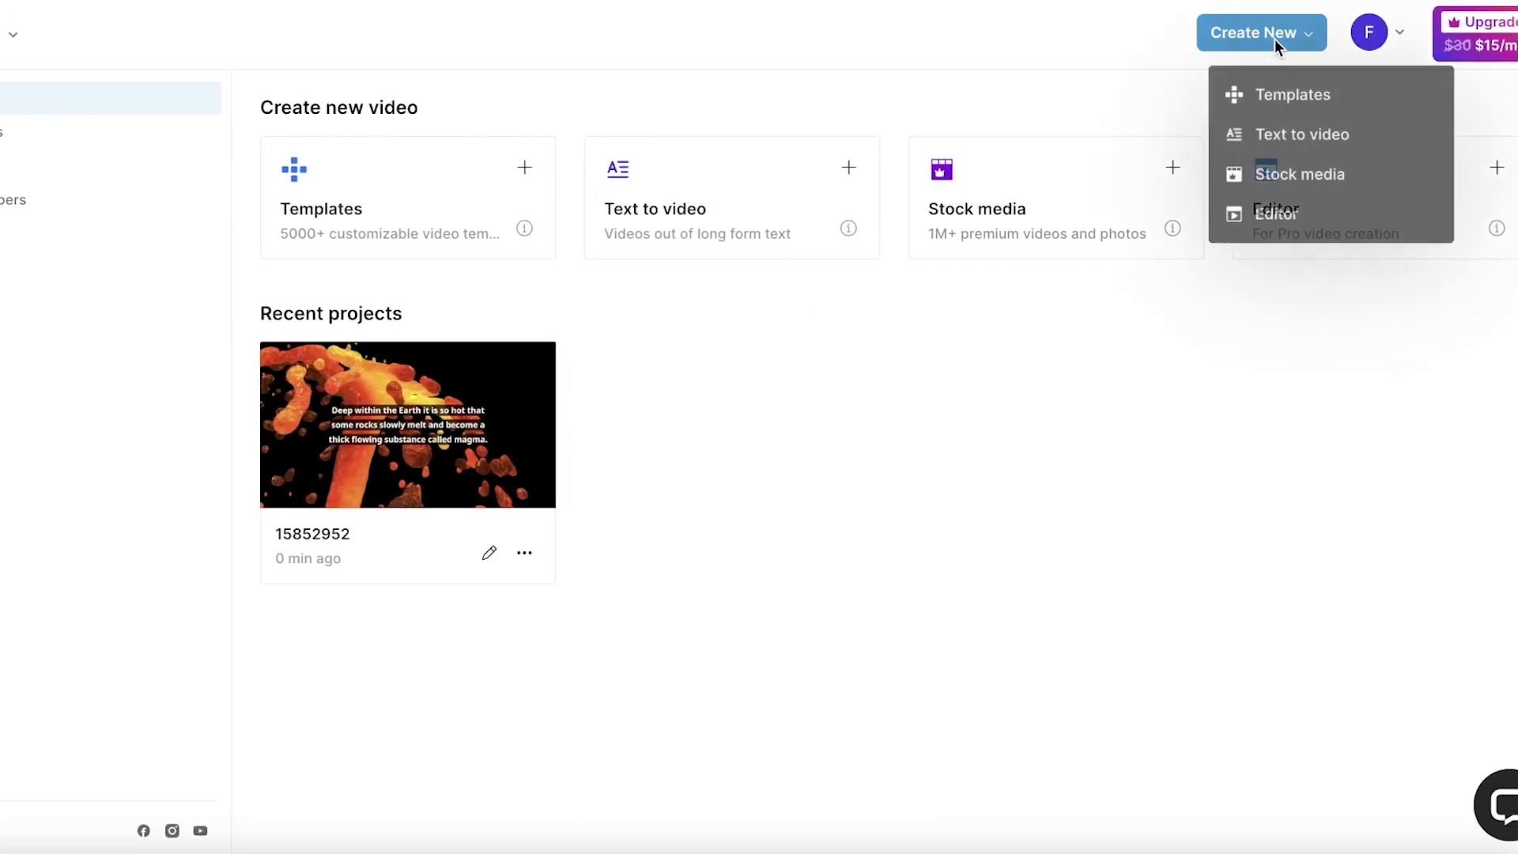
mouse_move(1316, 206)
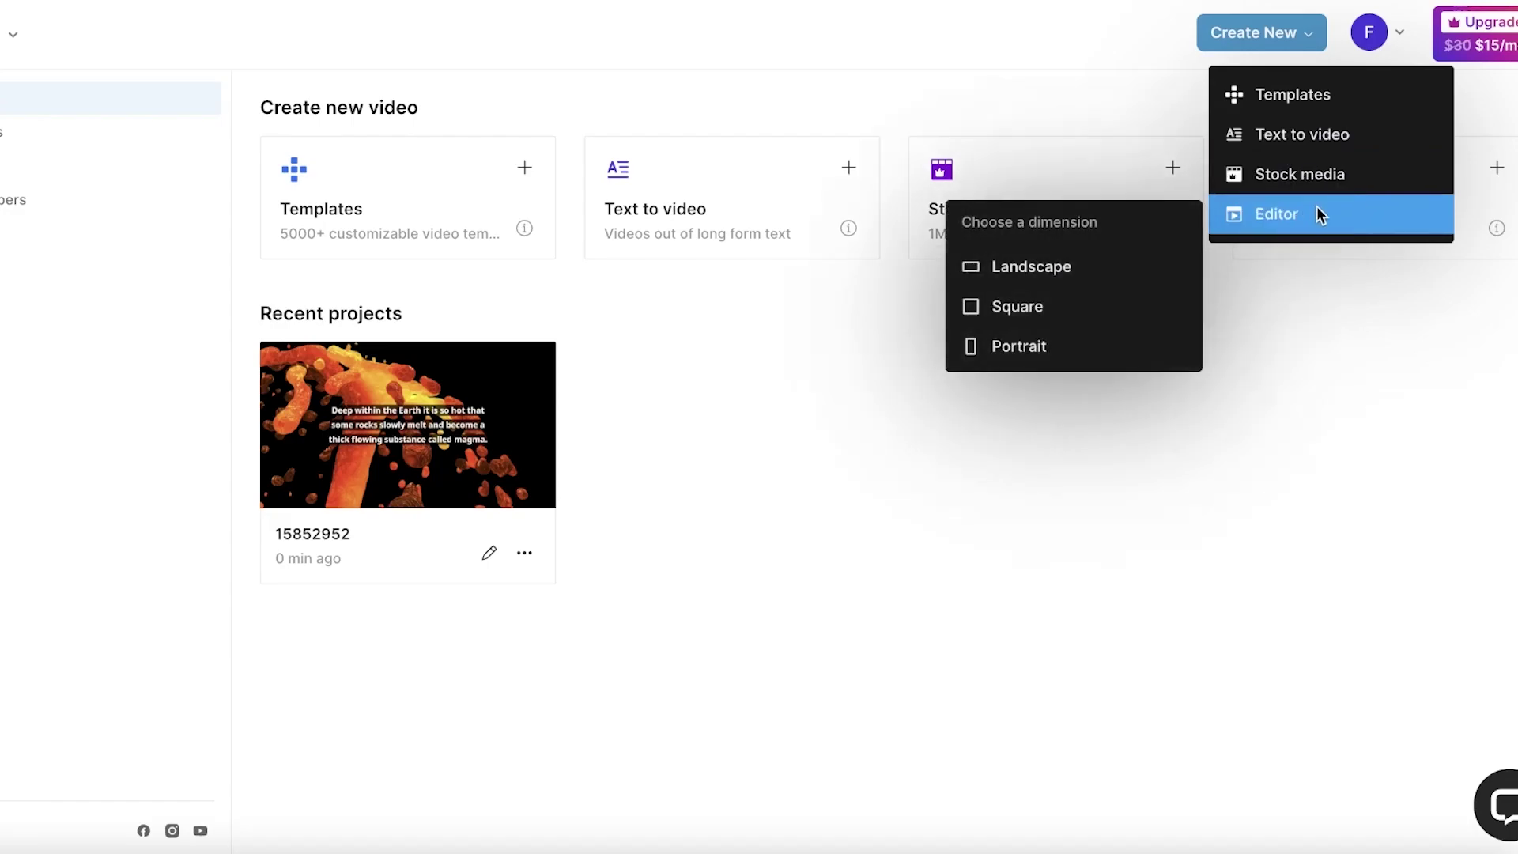
click(1027, 267)
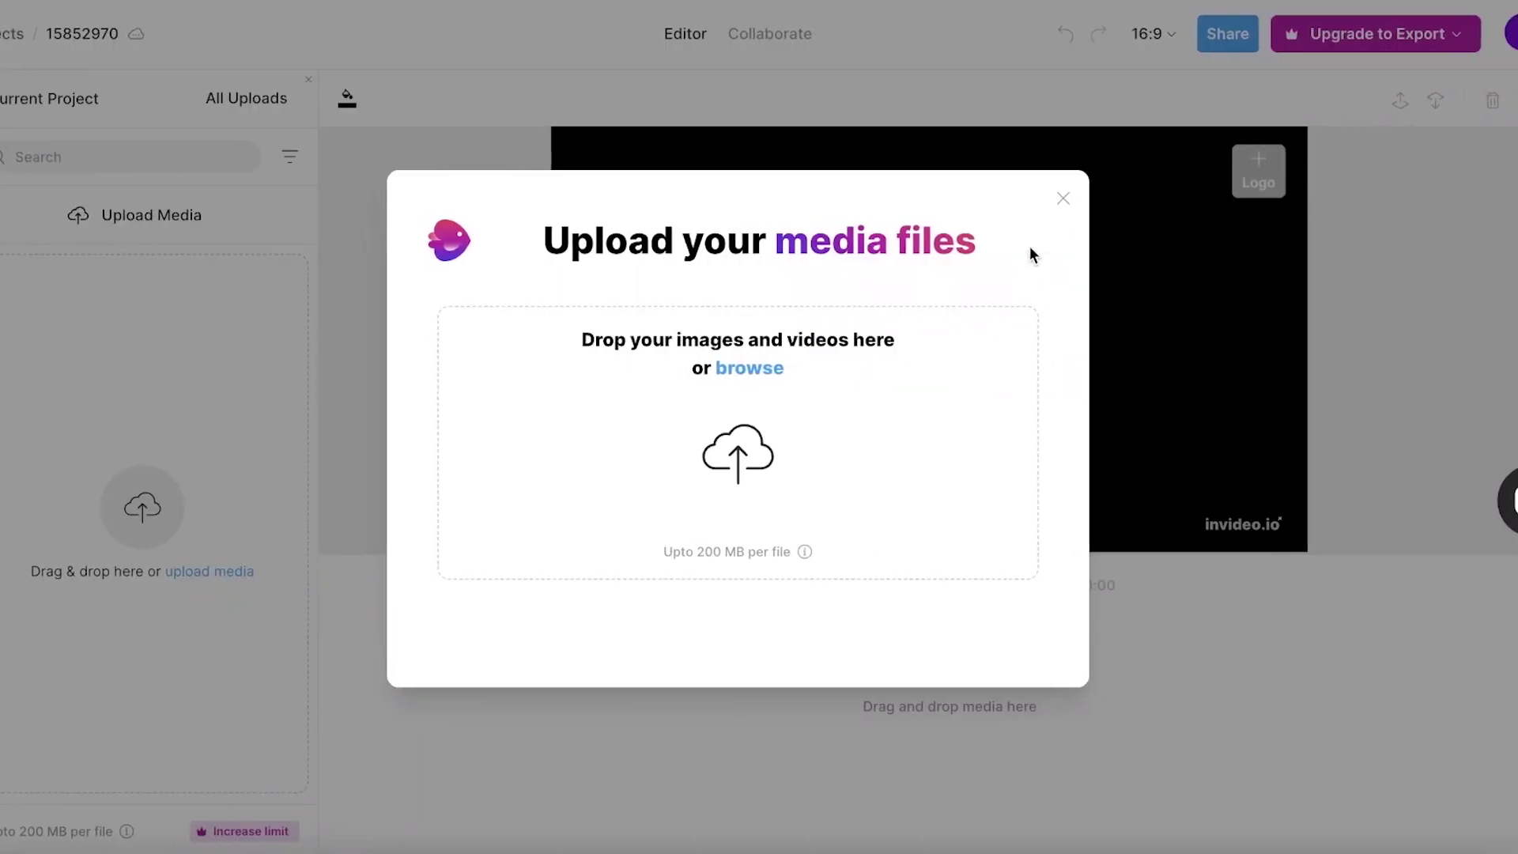
Try uploading the vecteezy .mov clip, then dismiss the upgrade plan offer
click(819, 484)
click(610, 272)
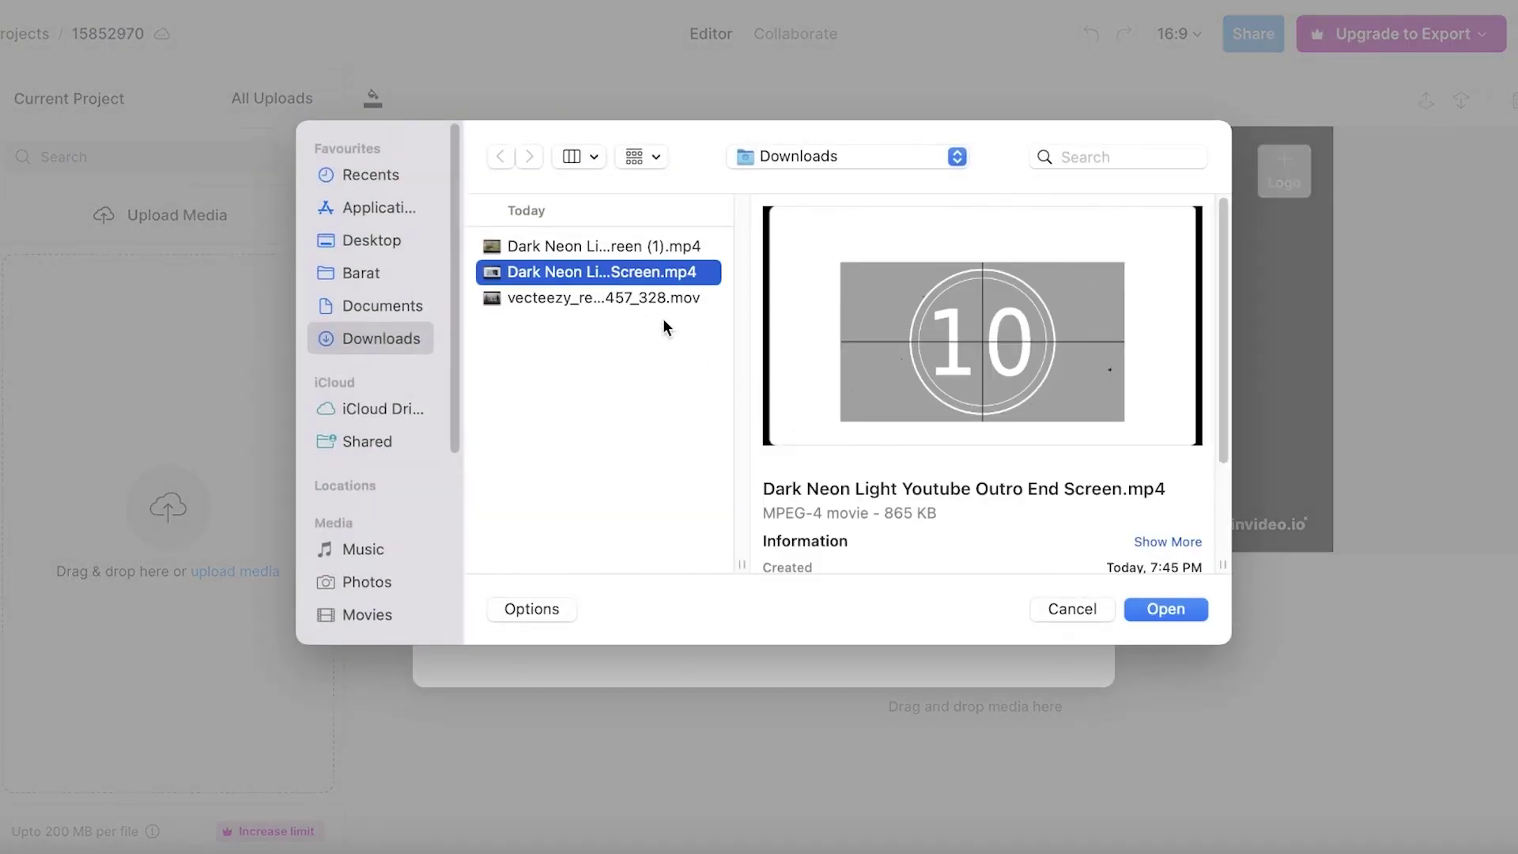
click(649, 298)
click(1166, 609)
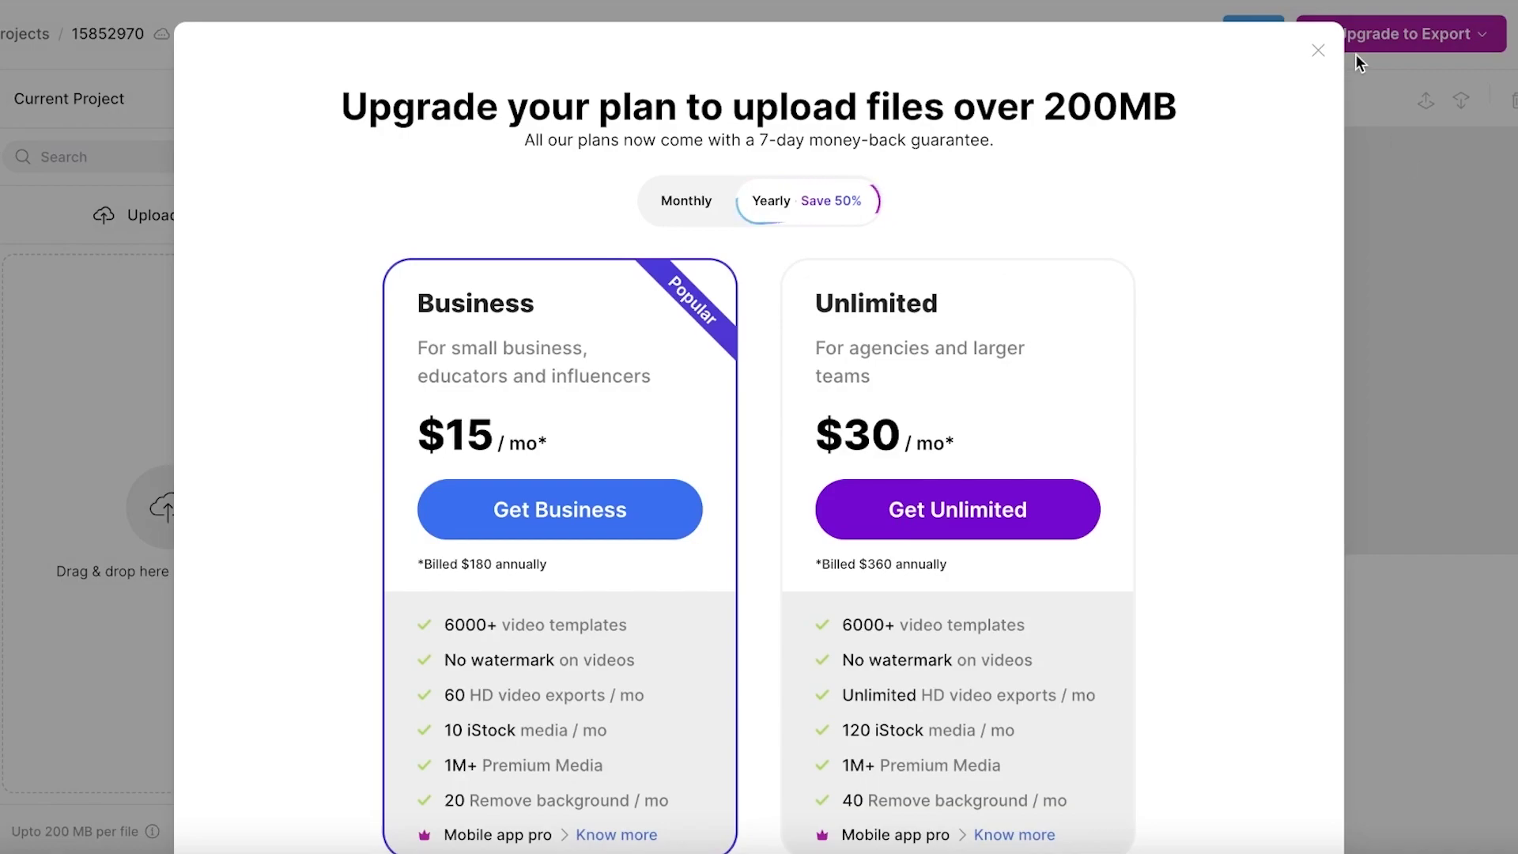
click(1320, 49)
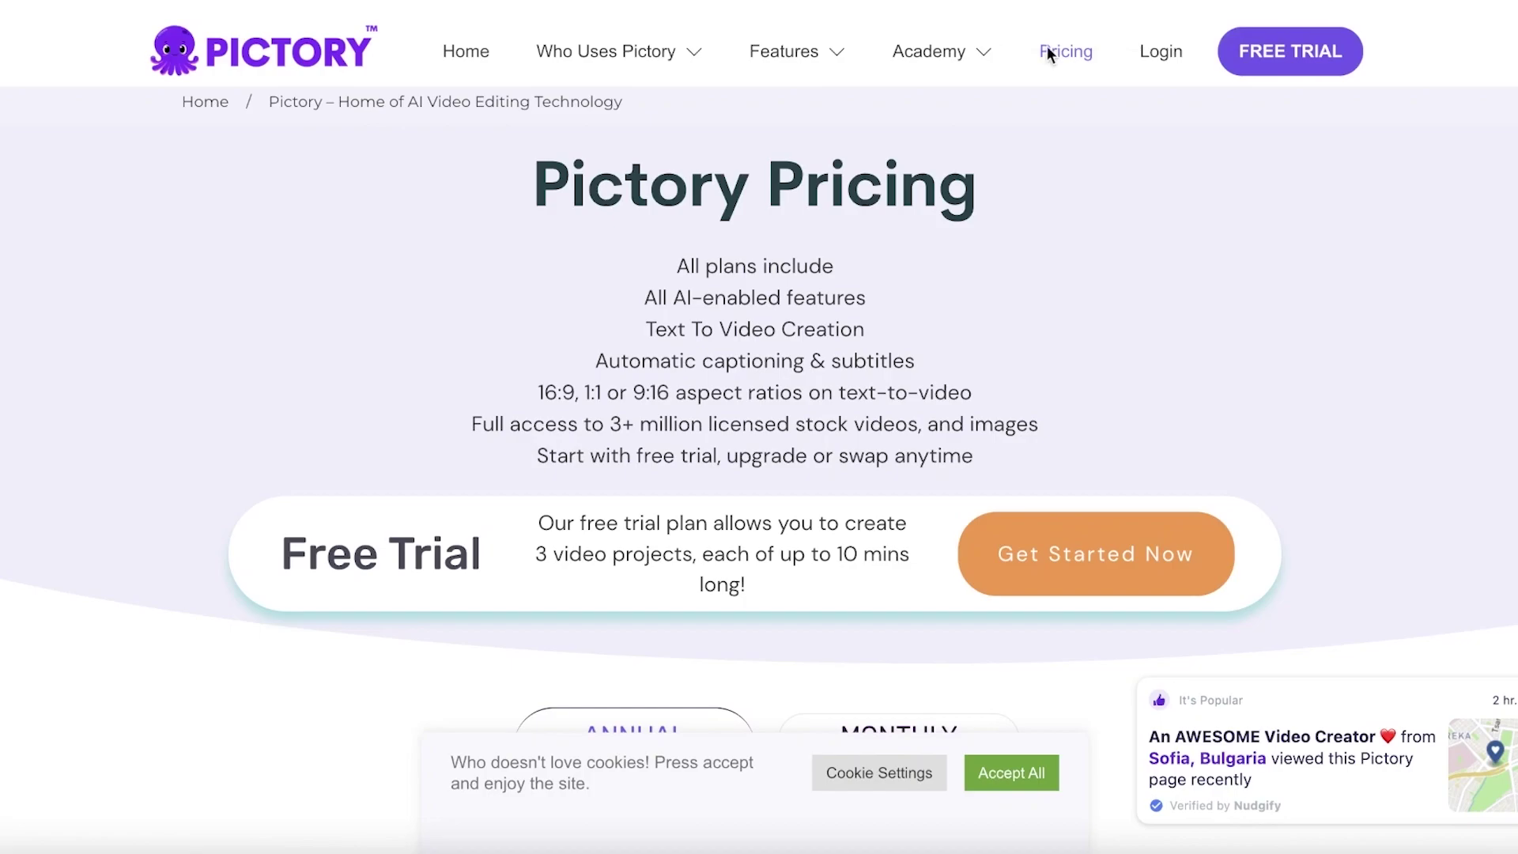
Scroll through Pictory's $19 Standard, $39 Premium and Custom Enterprise pricing cards
scroll(581, 259, down, 9)
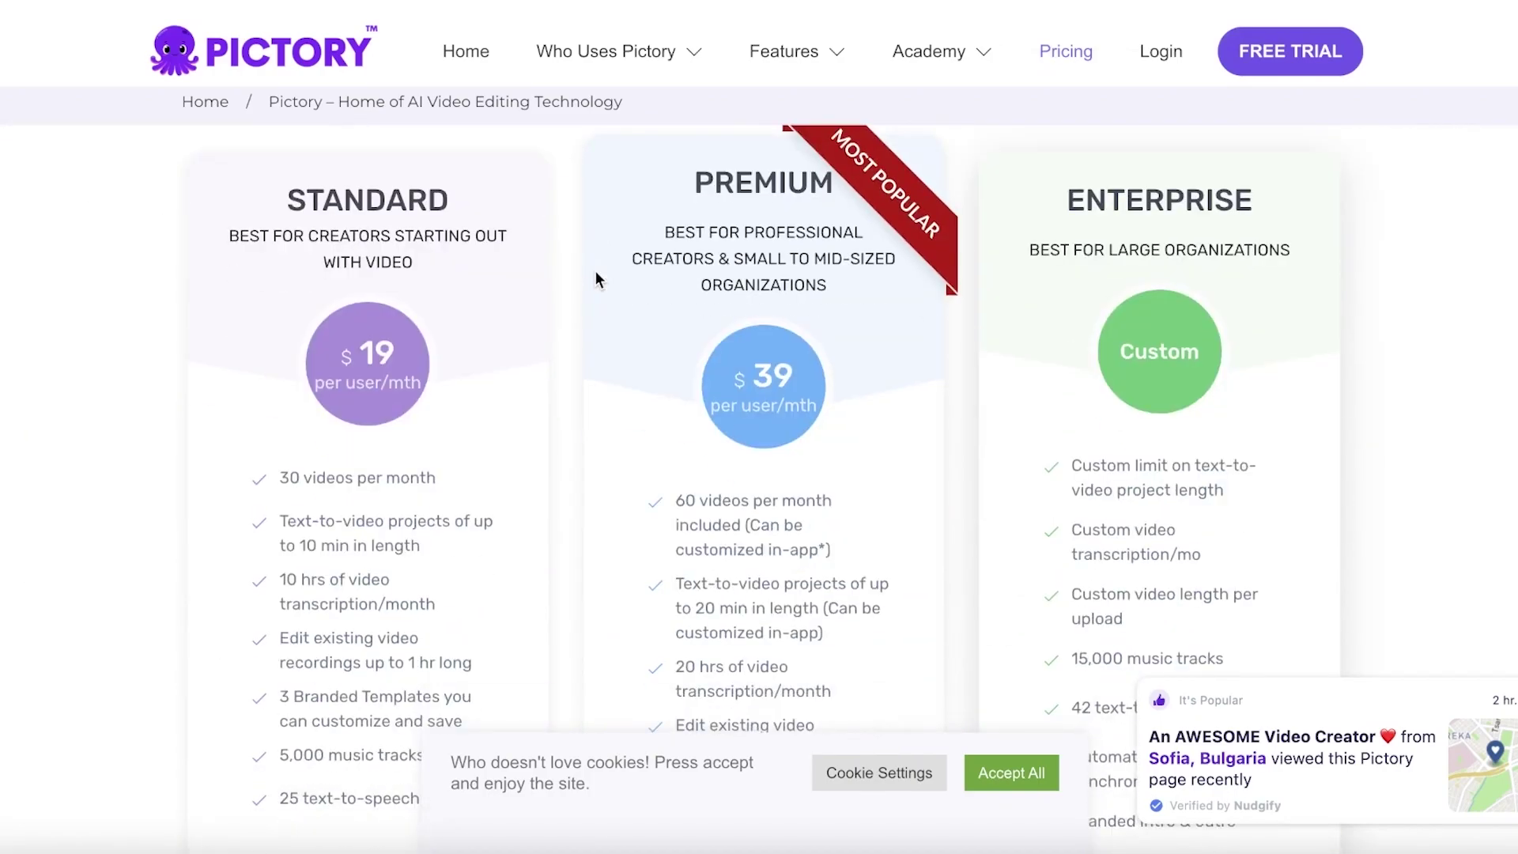
scroll(595, 270, up, 2)
scroll(694, 249, down, 3)
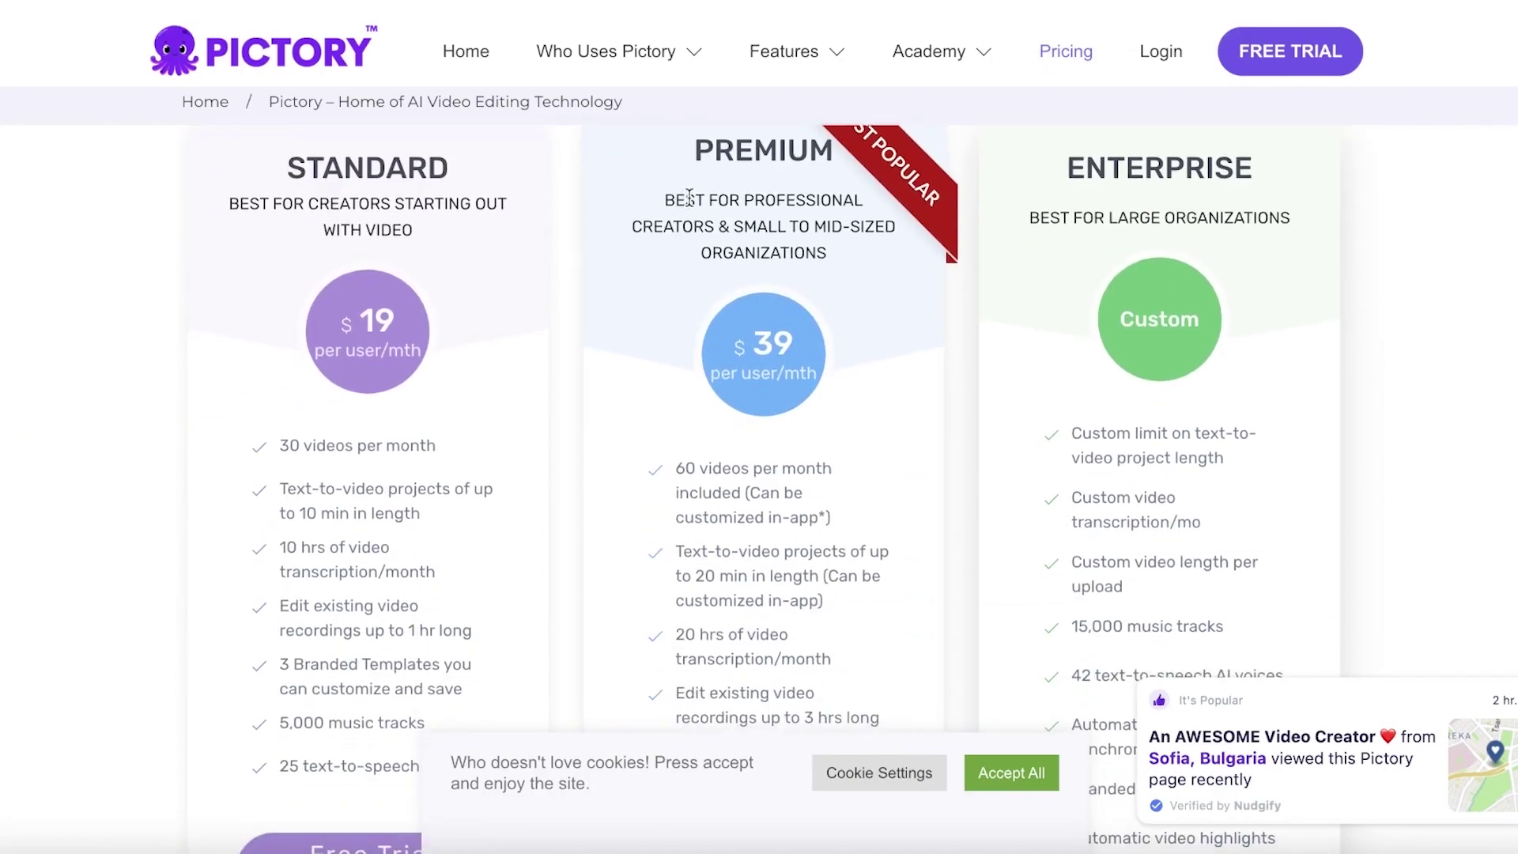
scroll(735, 298, up, 4)
scroll(986, 306, down, 3)
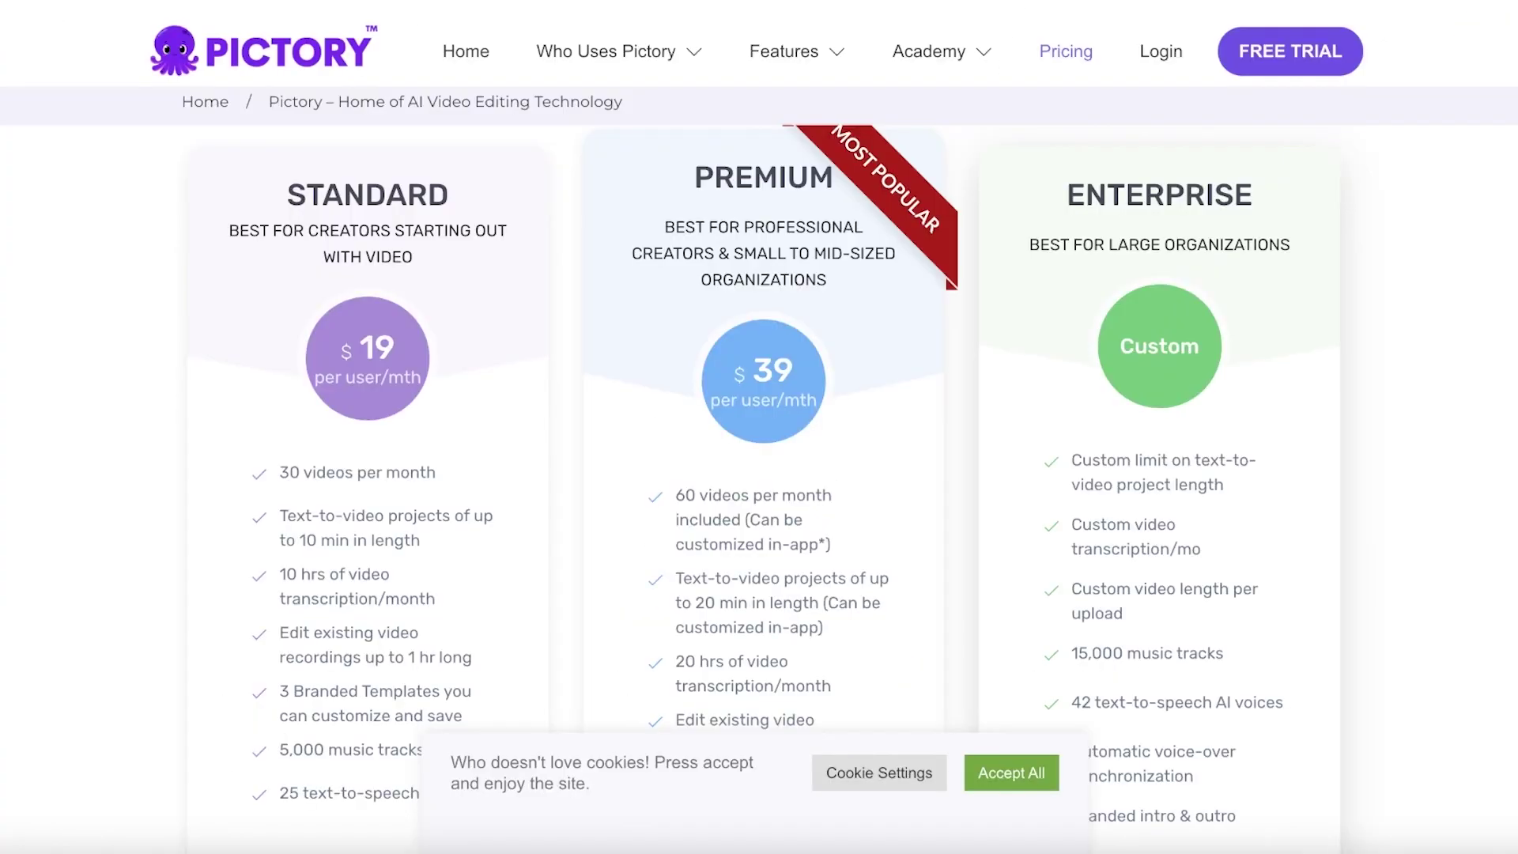
scroll(852, 306, down, 3)
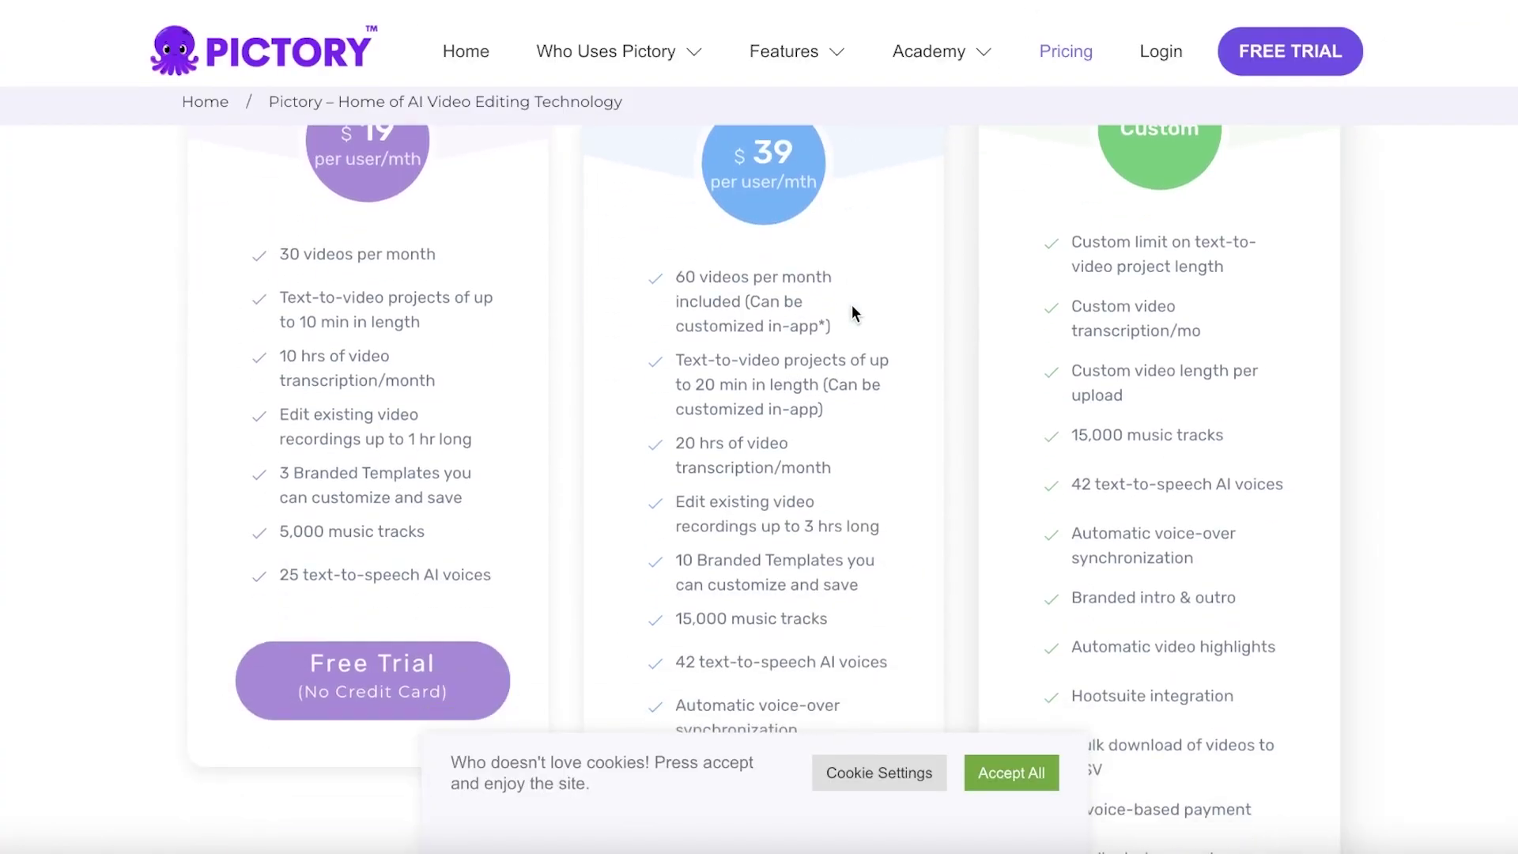
scroll(852, 307, up, 5)
scroll(336, 433, down, 2)
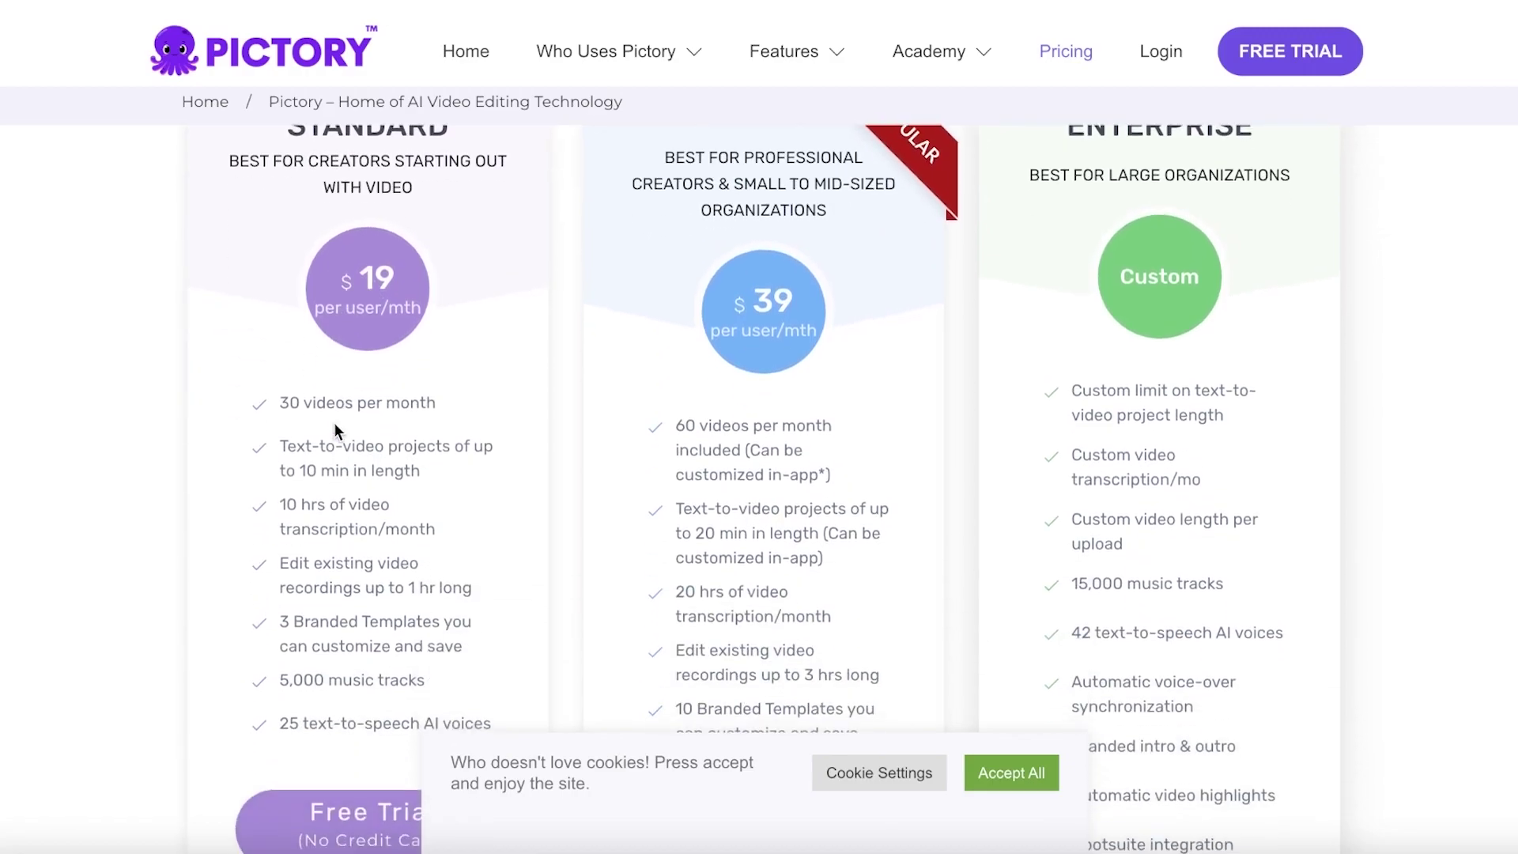
scroll(335, 425, down, 2)
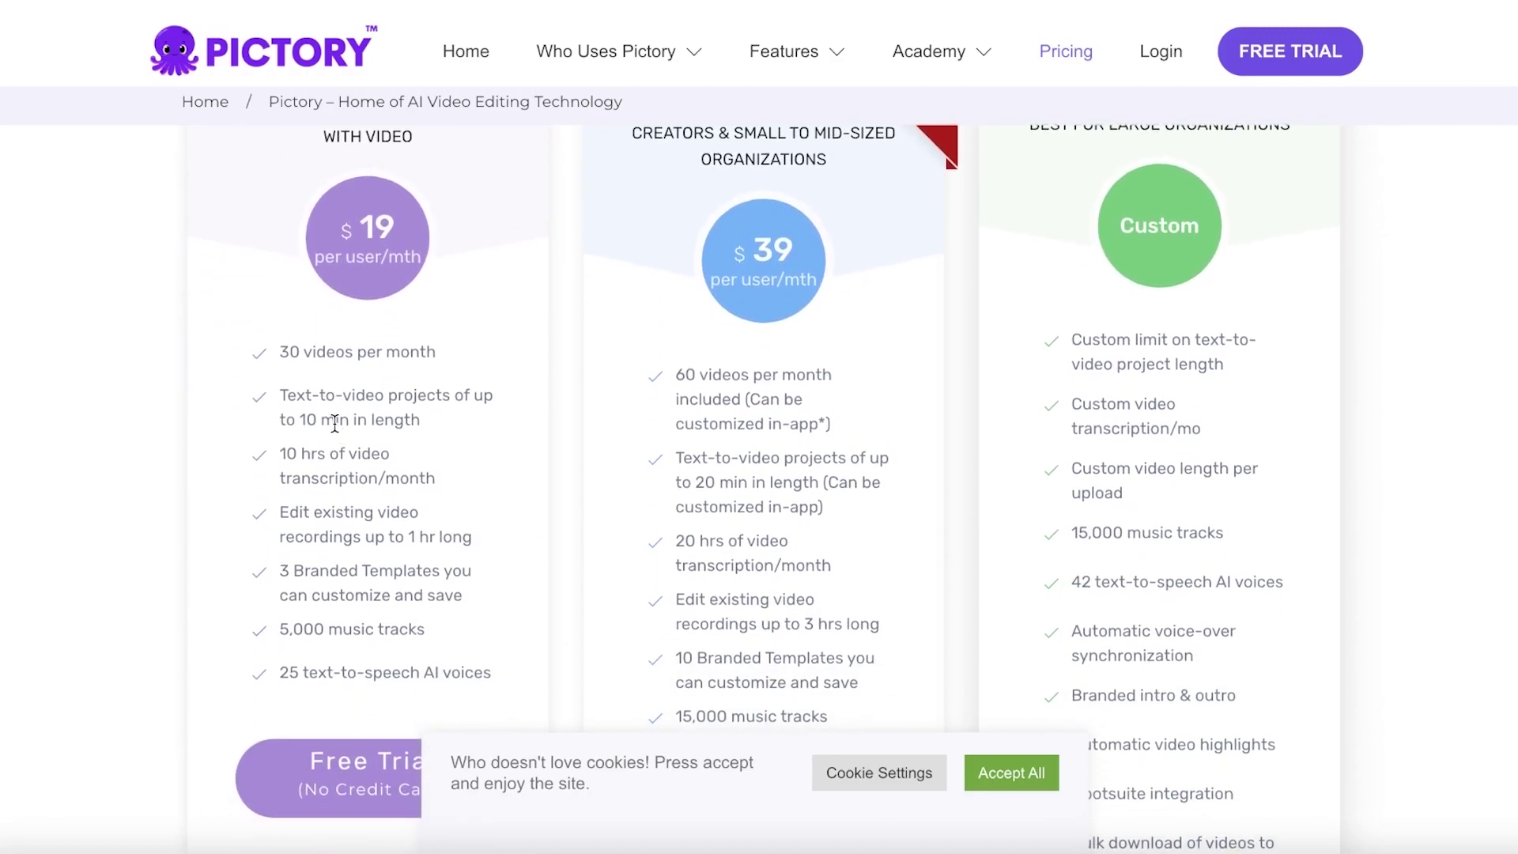
scroll(334, 424, down, 1)
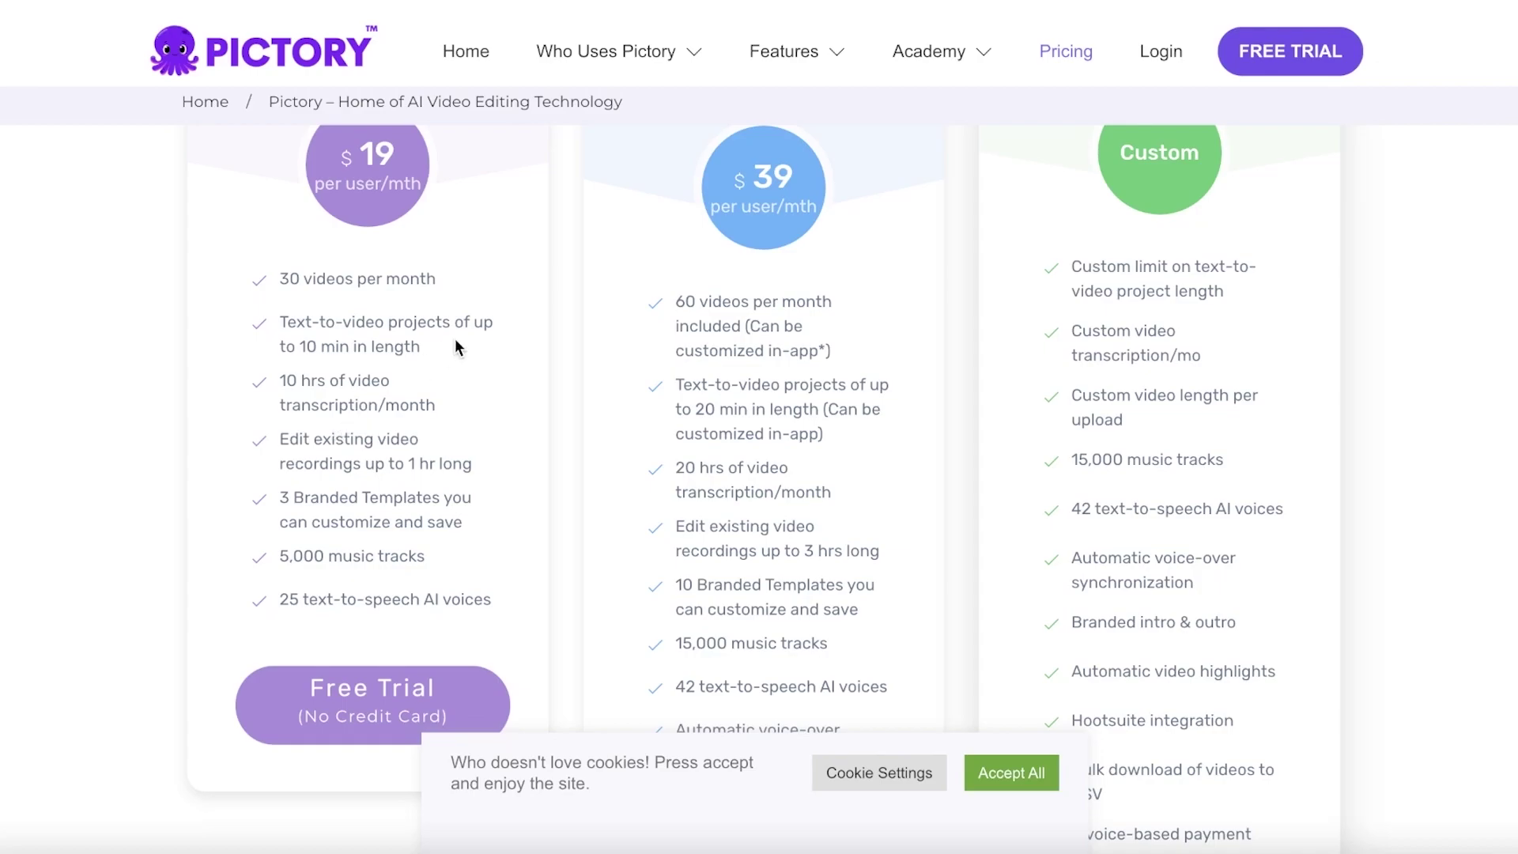
scroll(466, 358, up, 2)
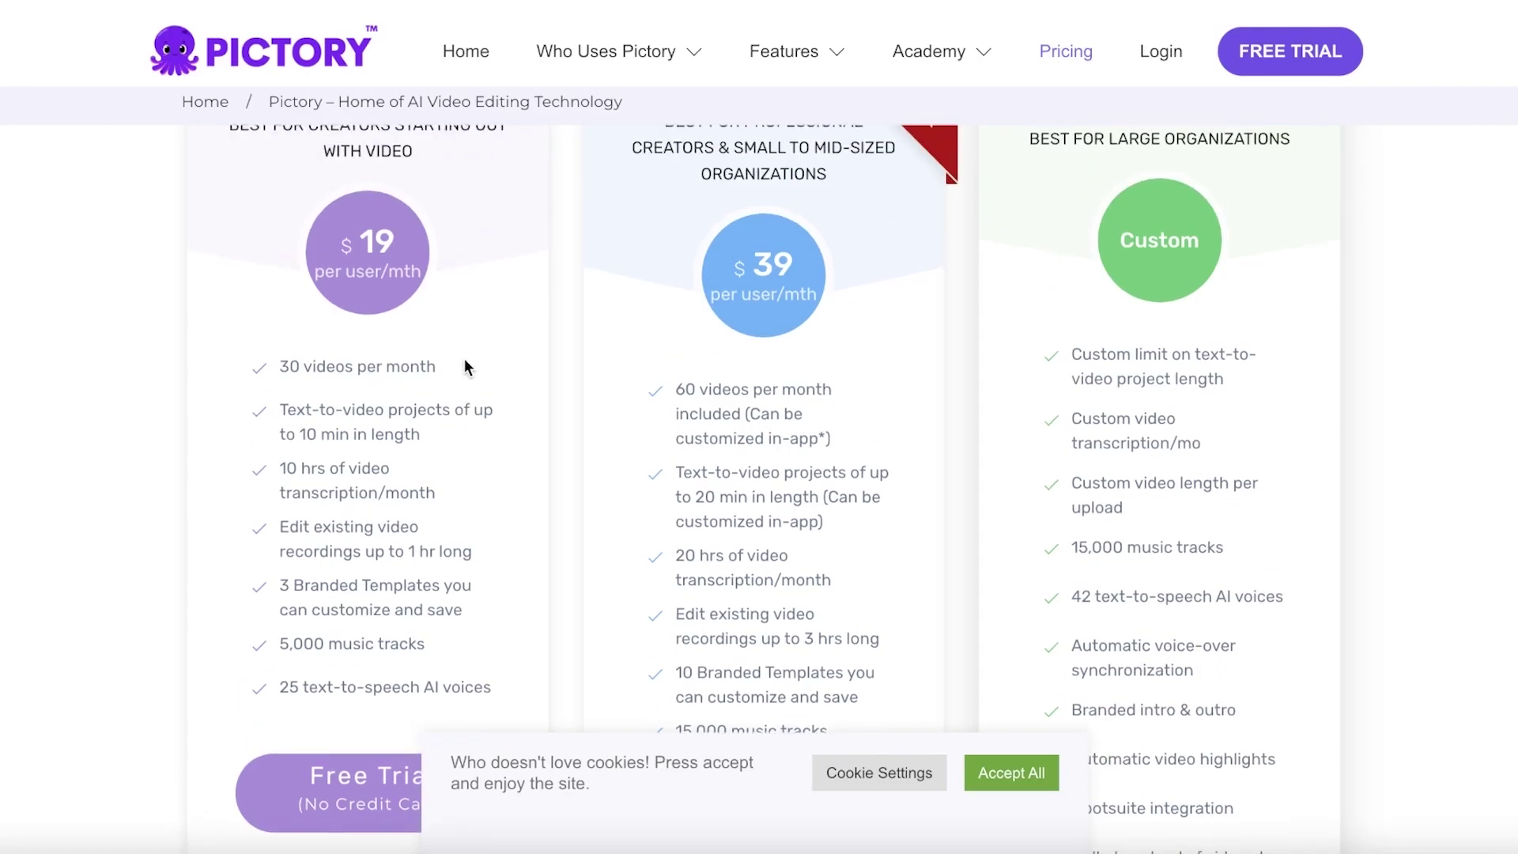
scroll(463, 358, down, 1)
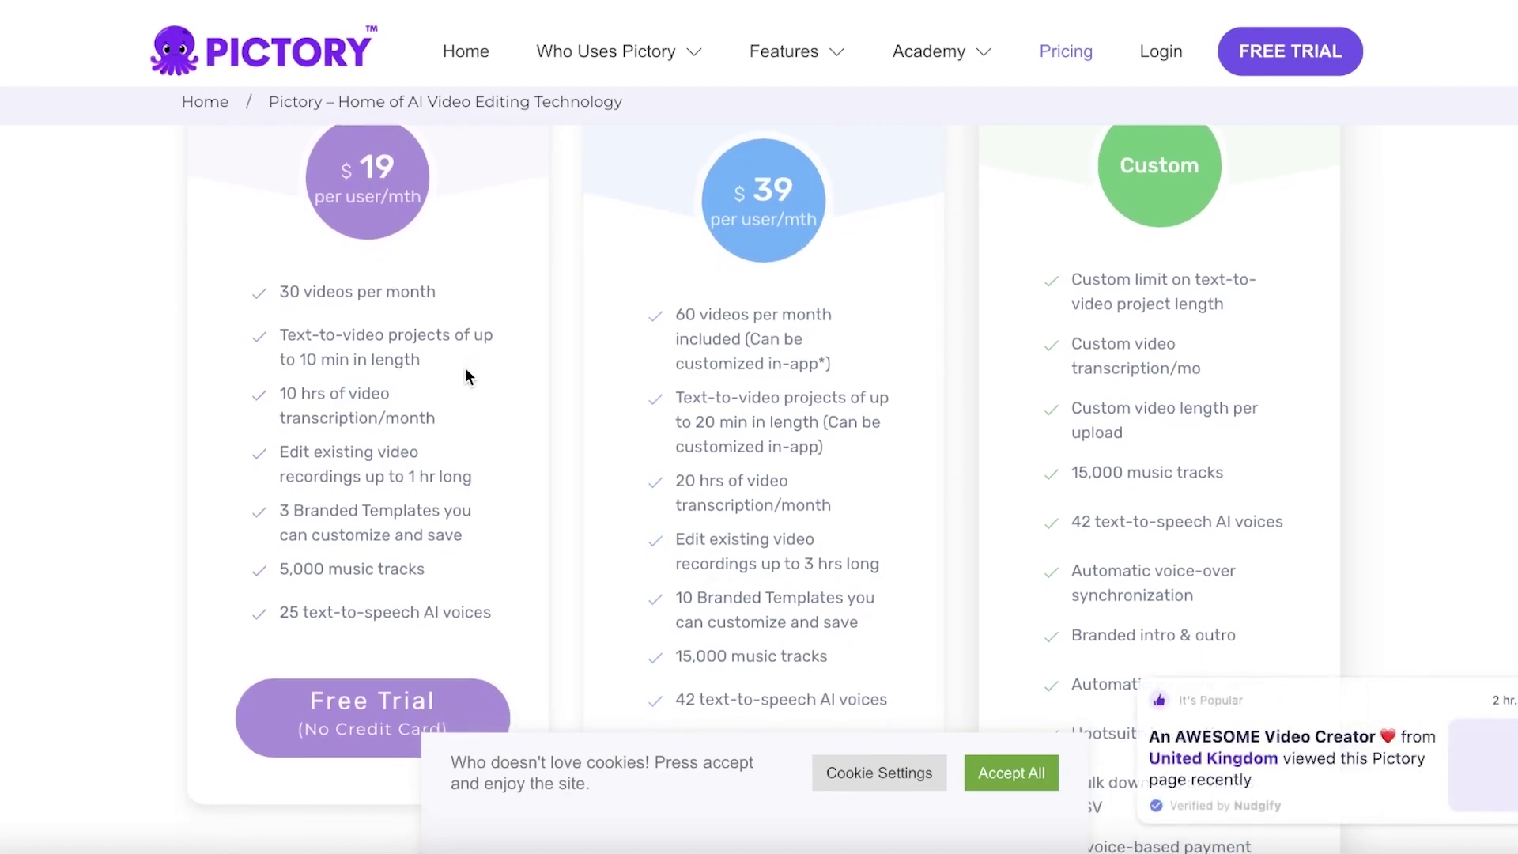
scroll(464, 368, down, 2)
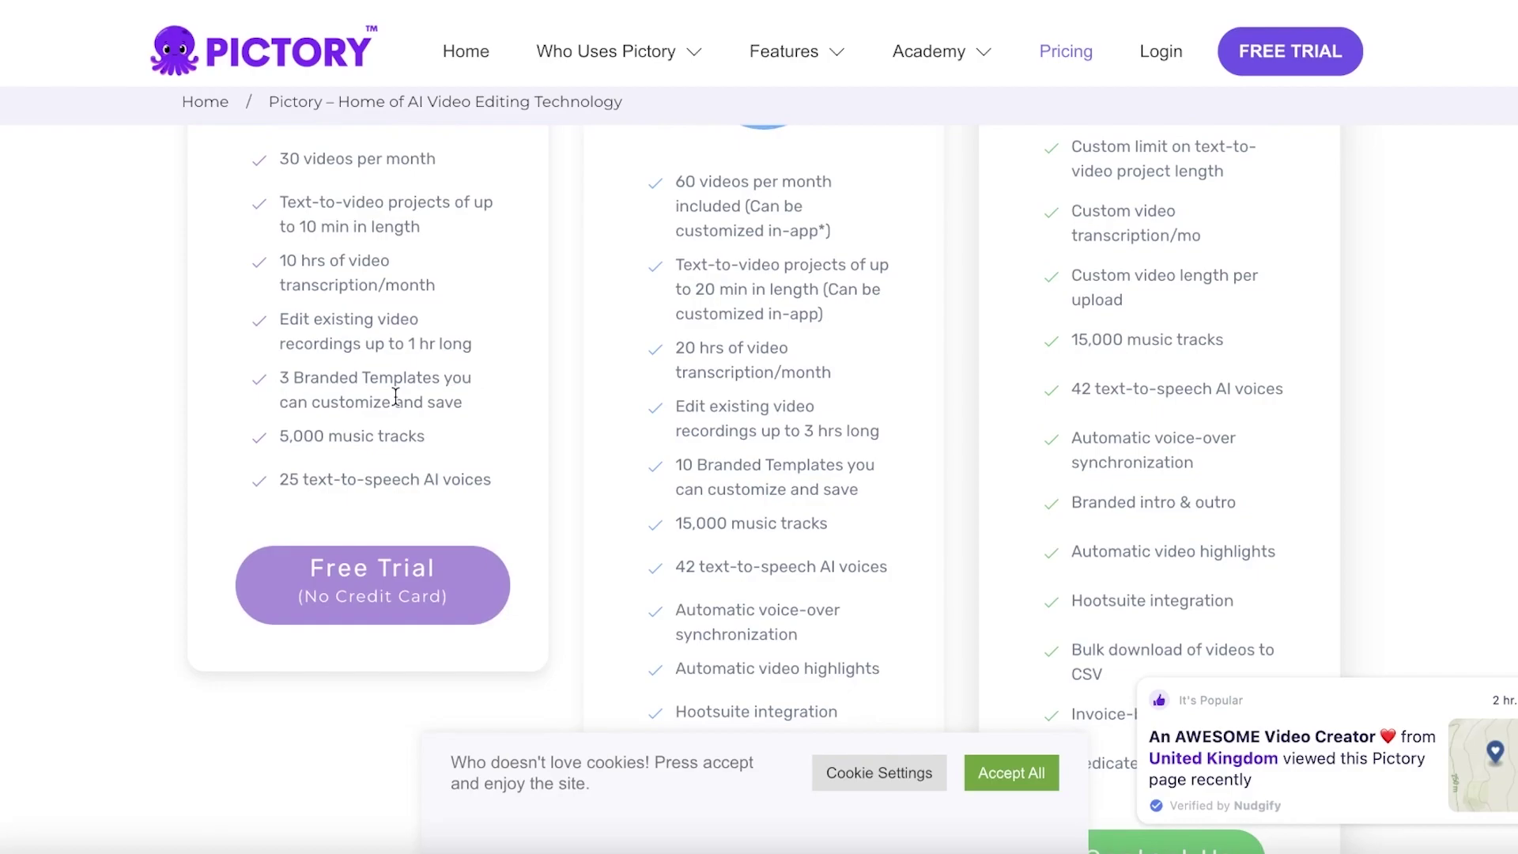
scroll(404, 419, up, 4)
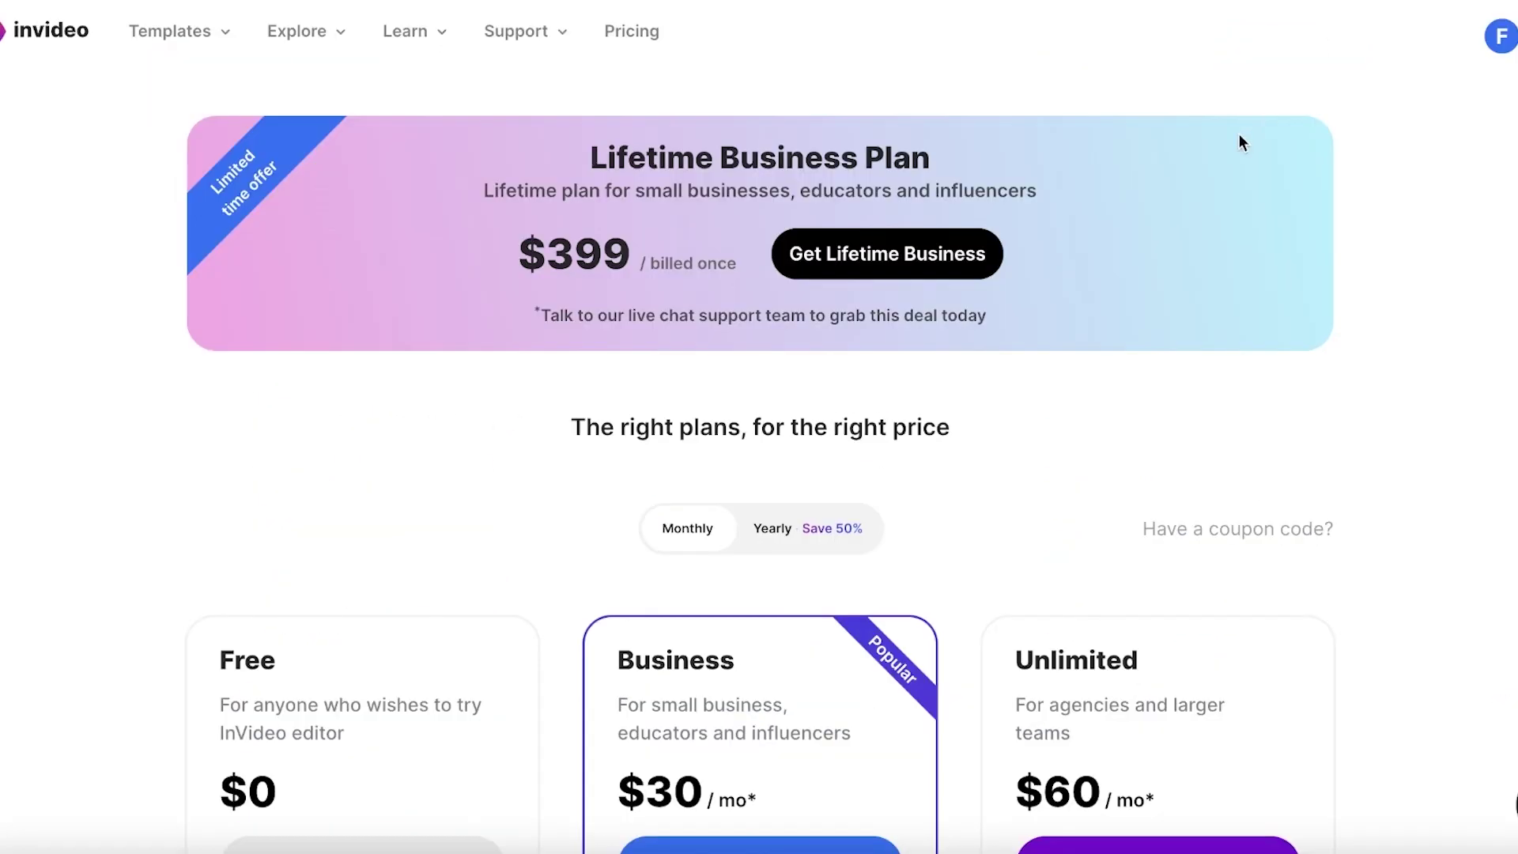
scroll(1188, 162, down, 7)
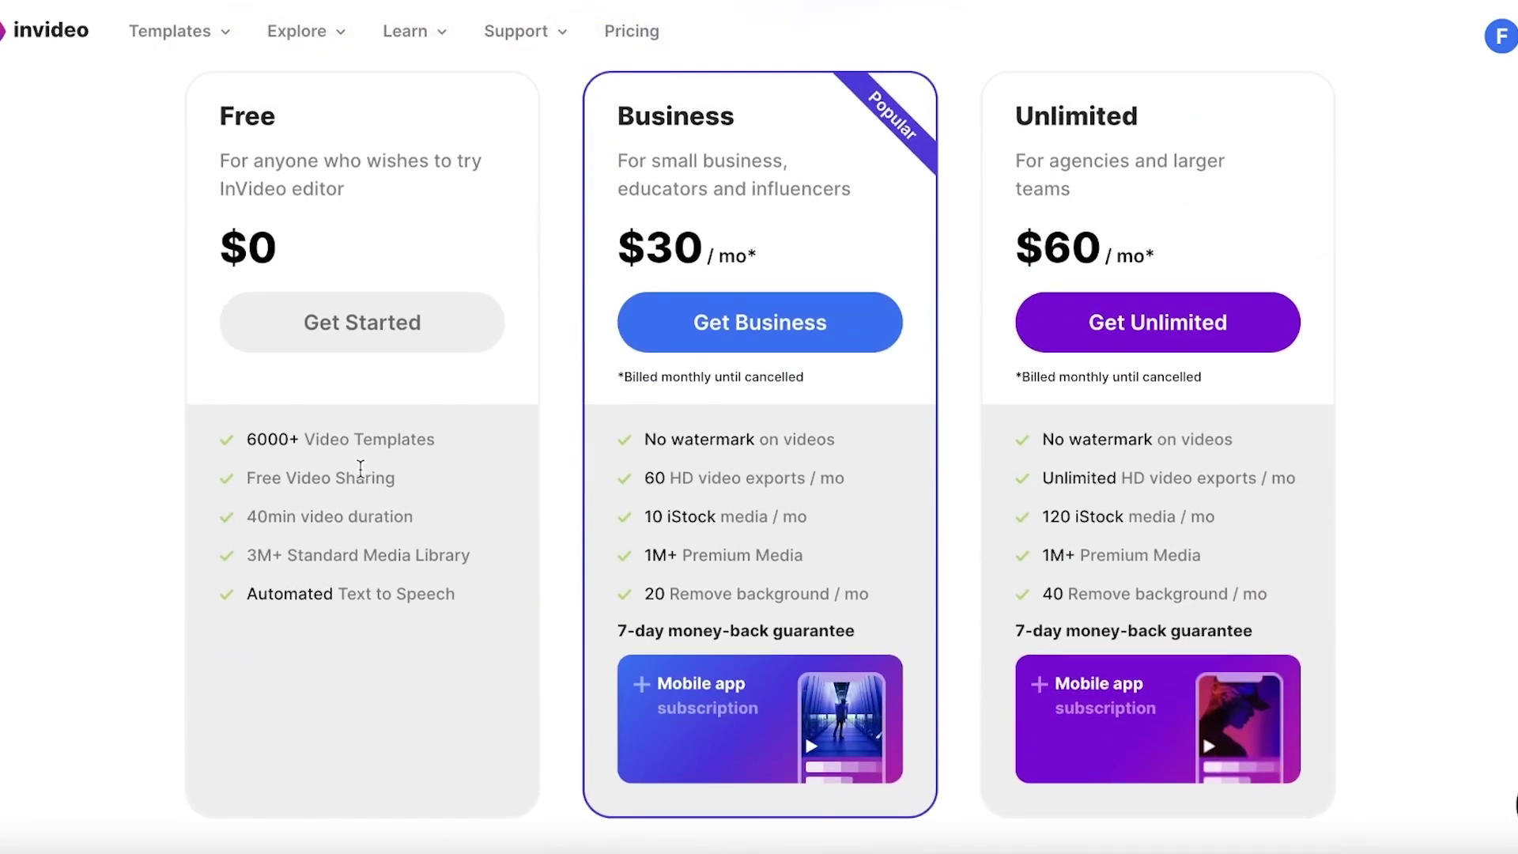
Scroll through InVideo's $0 Free, $30 Business and $60 Unlimited plan cards
scroll(357, 508, up, 7)
scroll(357, 509, down, 7)
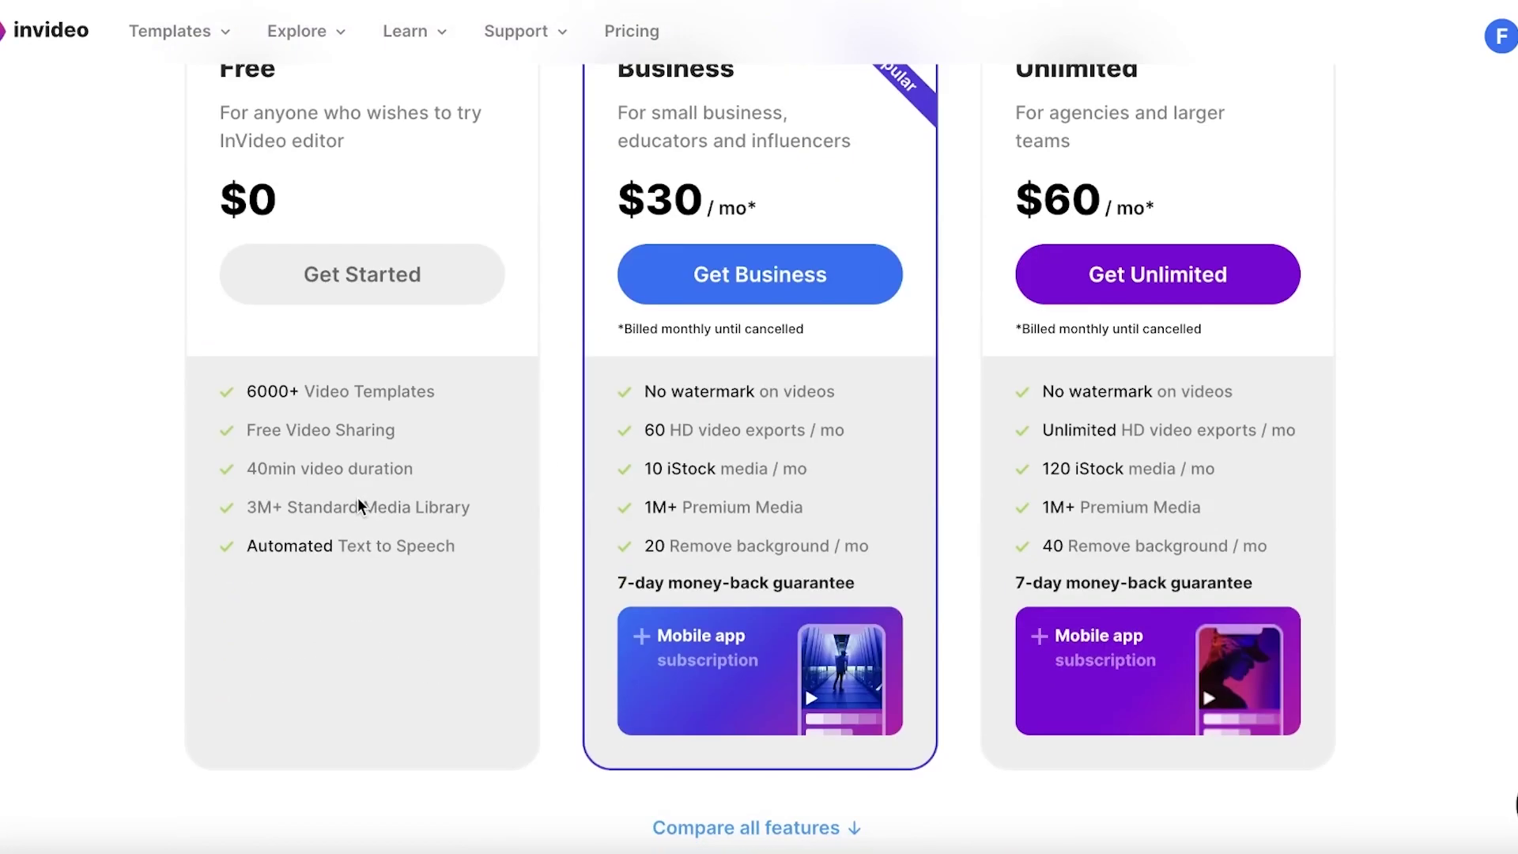
scroll(357, 508, up, 4)
scroll(358, 497, down, 3)
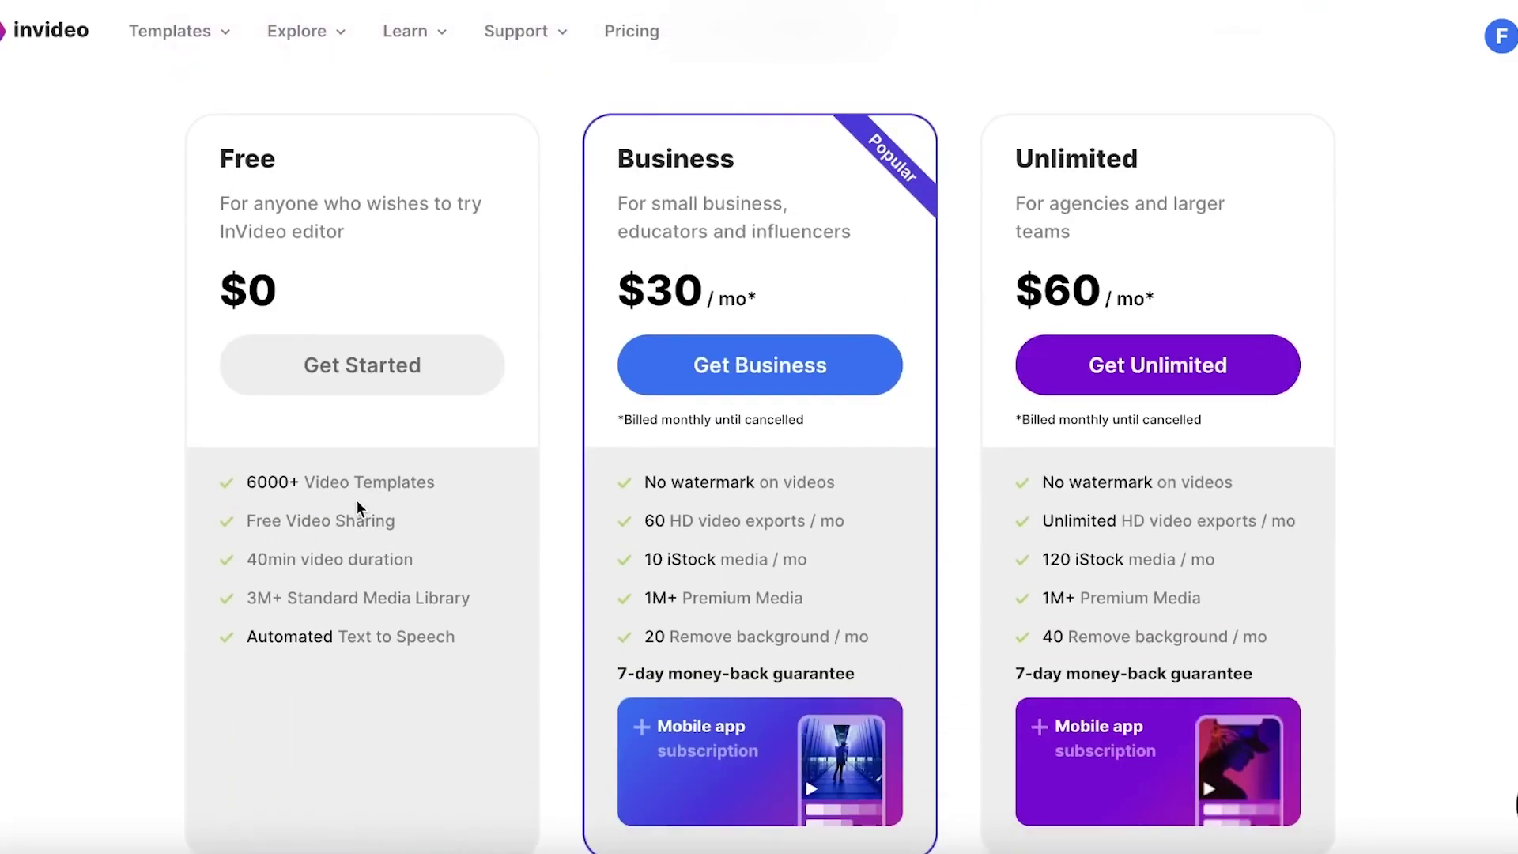
scroll(350, 515, up, 1)
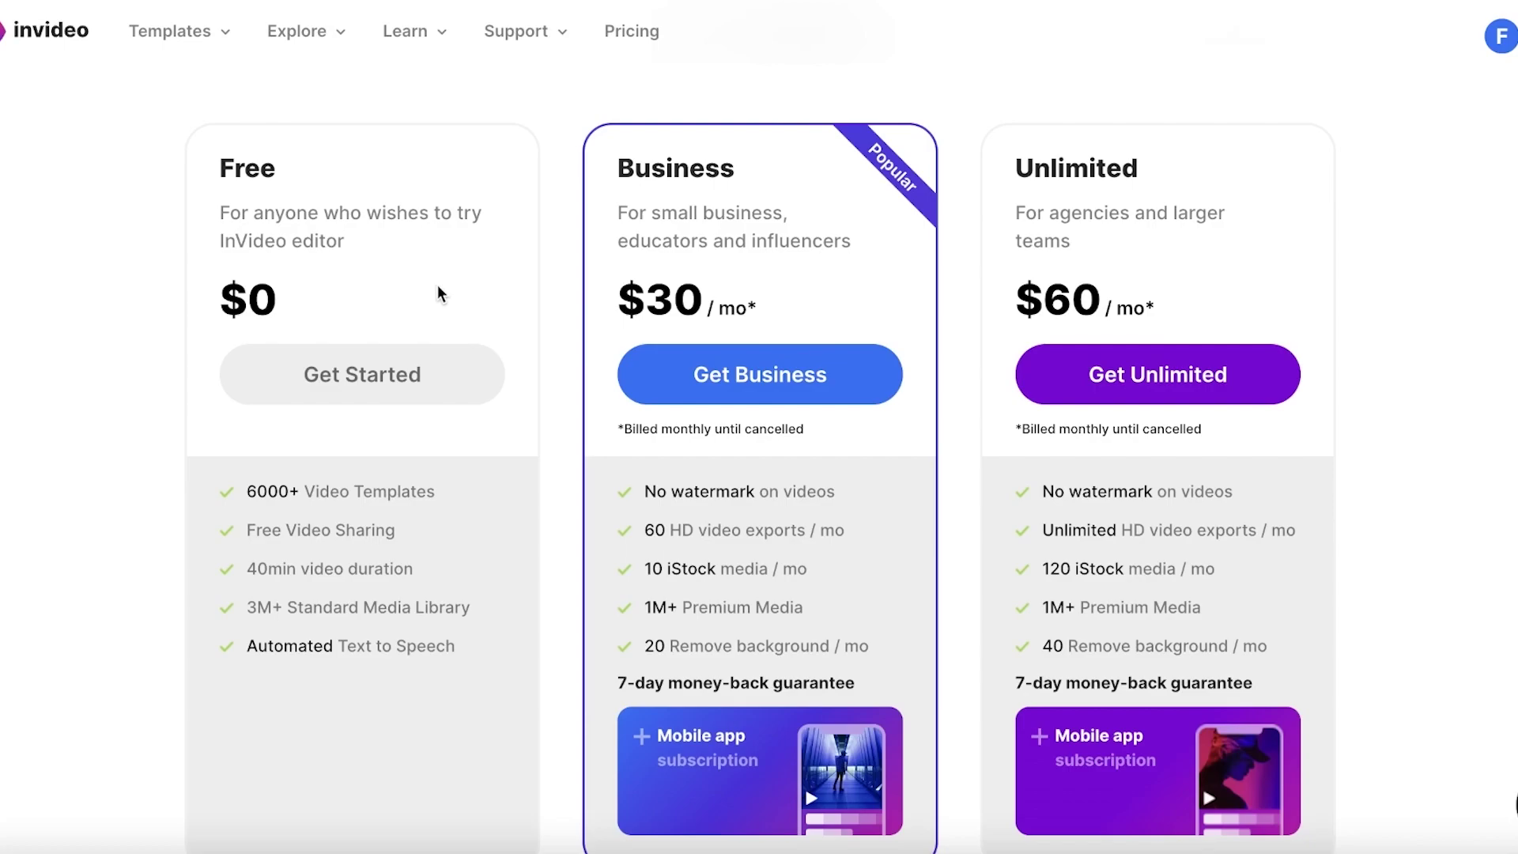
scroll(438, 286, up, 3)
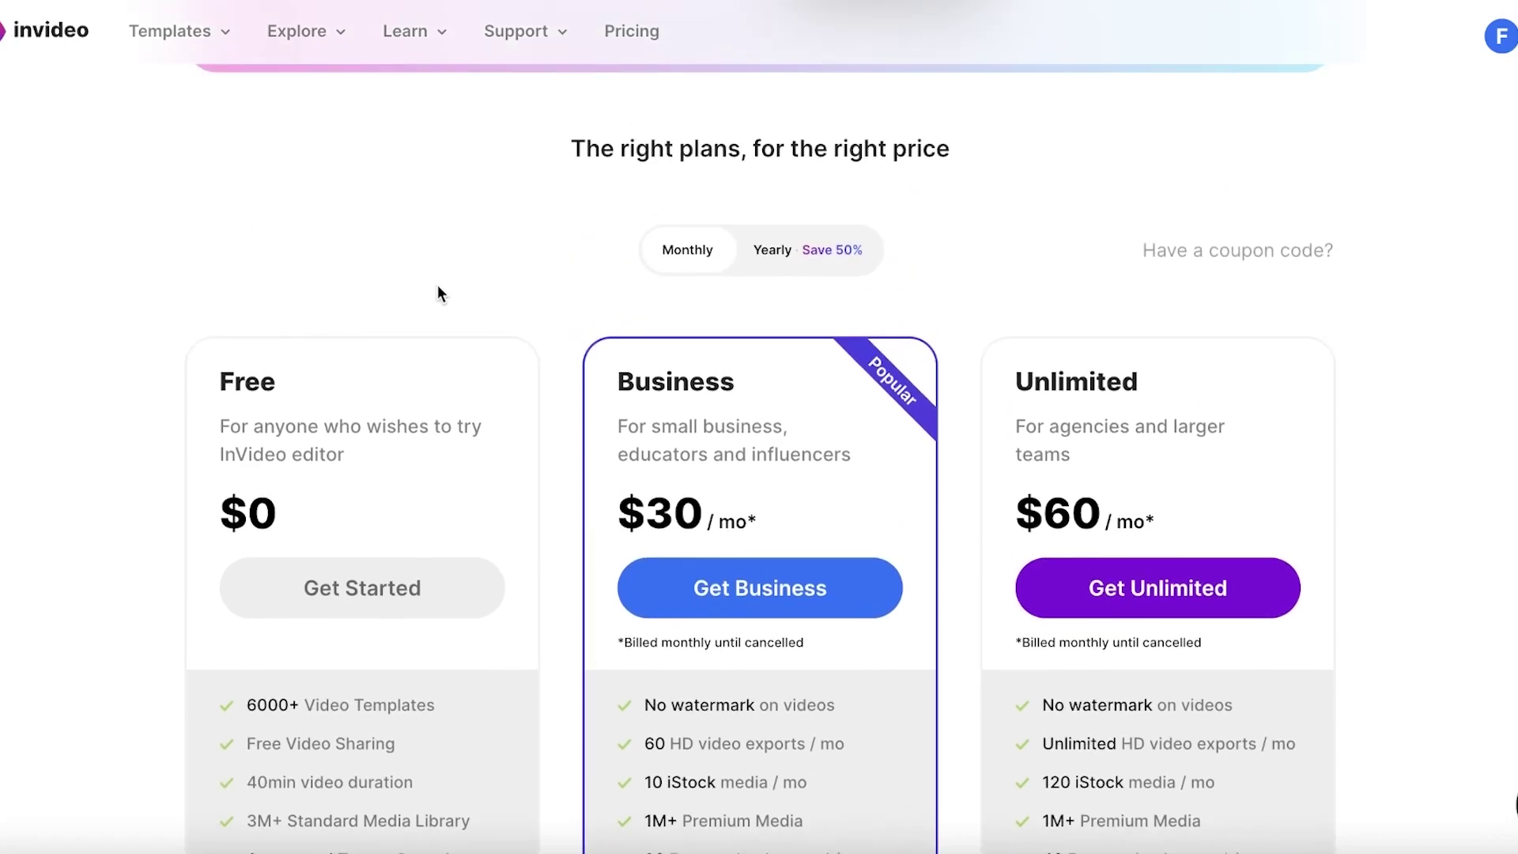
scroll(438, 286, down, 3)
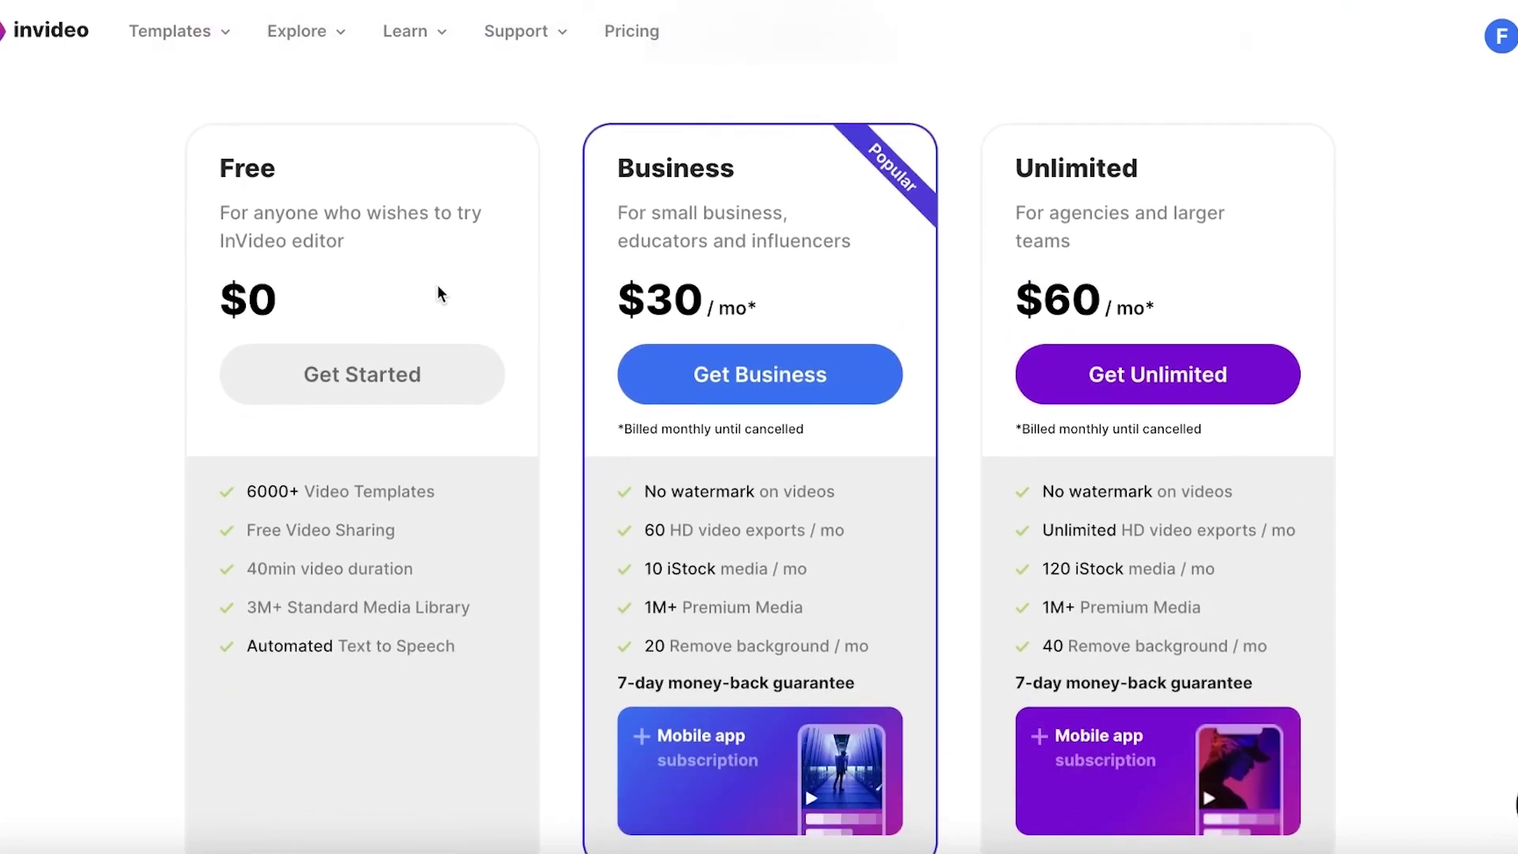
scroll(438, 294, down, 3)
Highlight the Automated Text to Speech feature line, then keep reviewing the plan features
drag(247, 397, 490, 403)
click(483, 407)
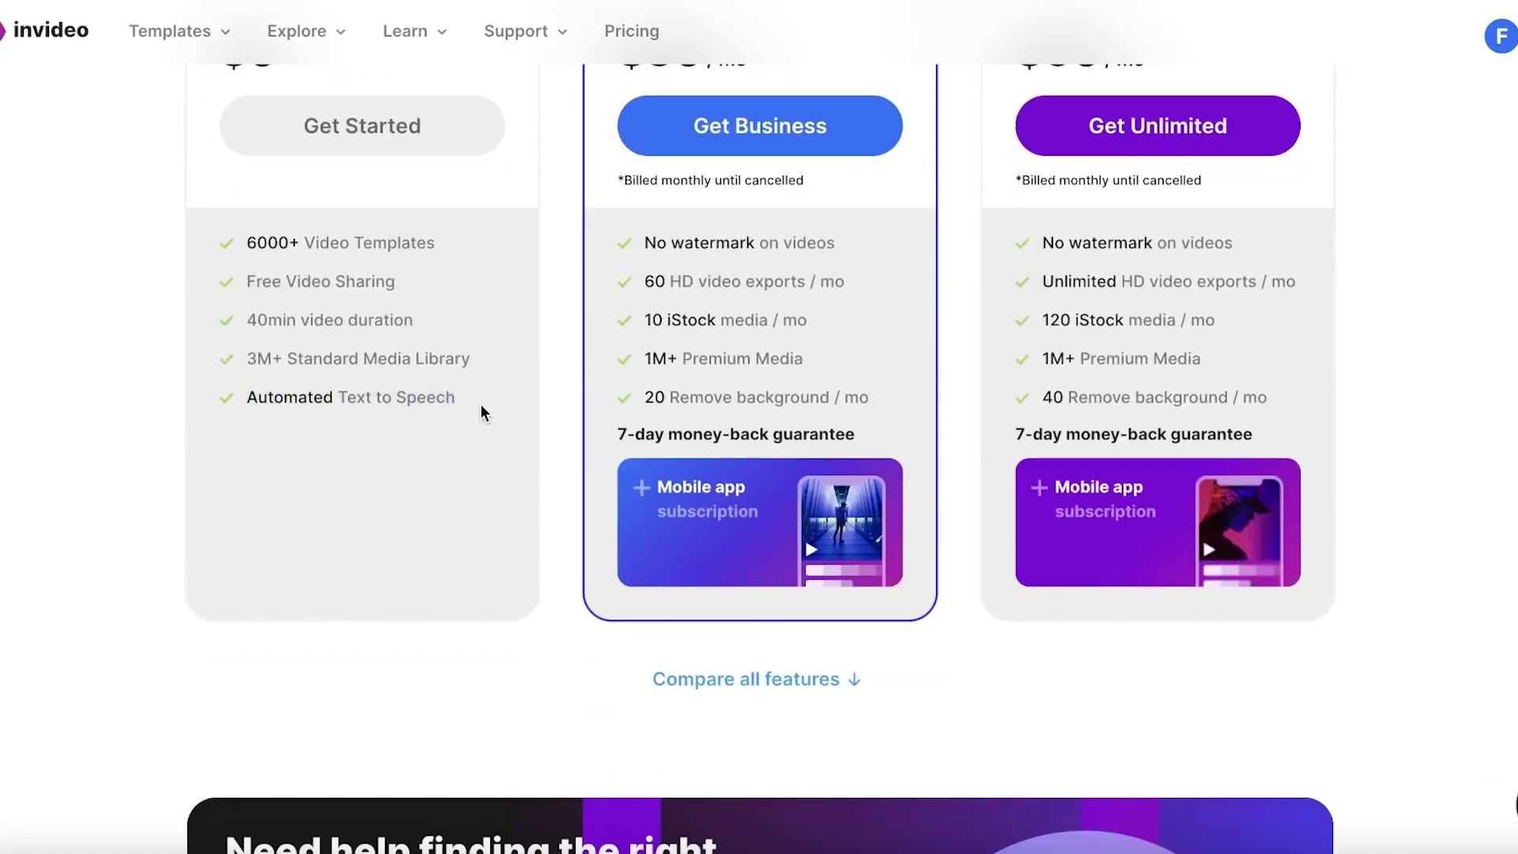
scroll(359, 394, up, 8)
scroll(360, 390, down, 6)
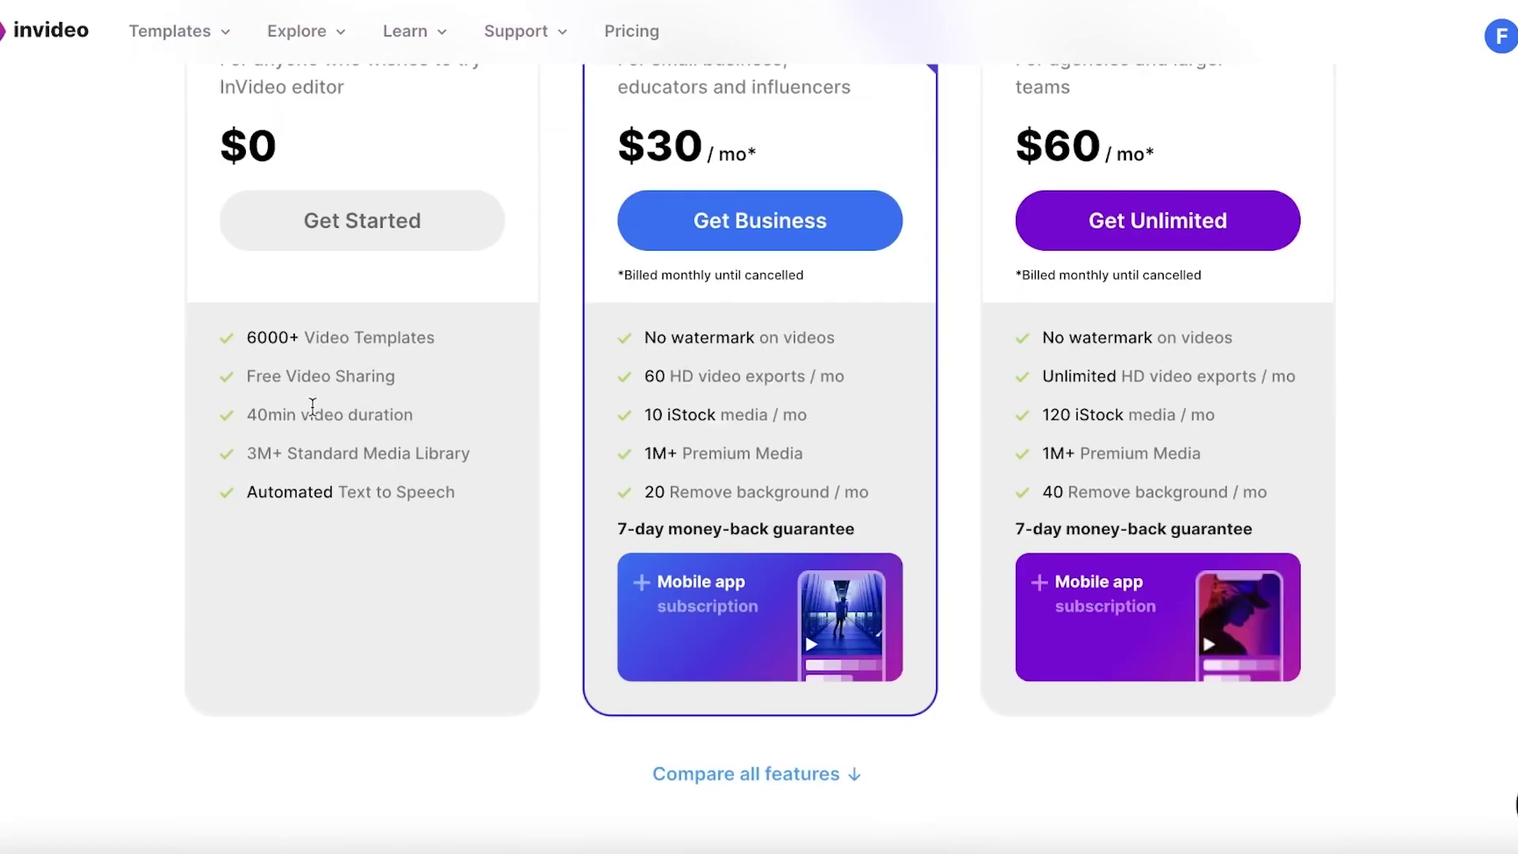
scroll(306, 411, up, 3)
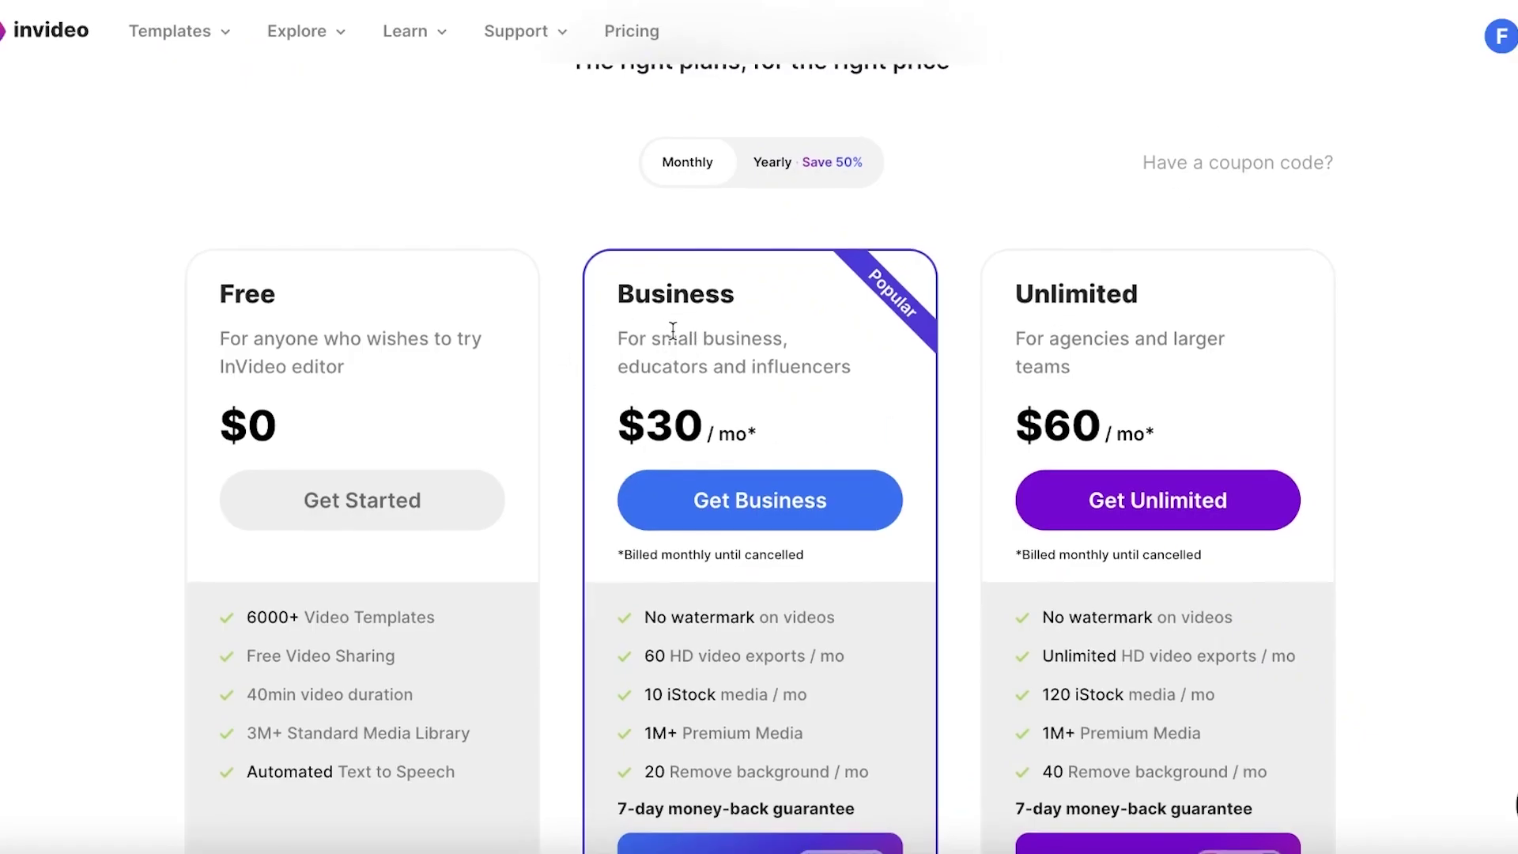
scroll(673, 330, down, 3)
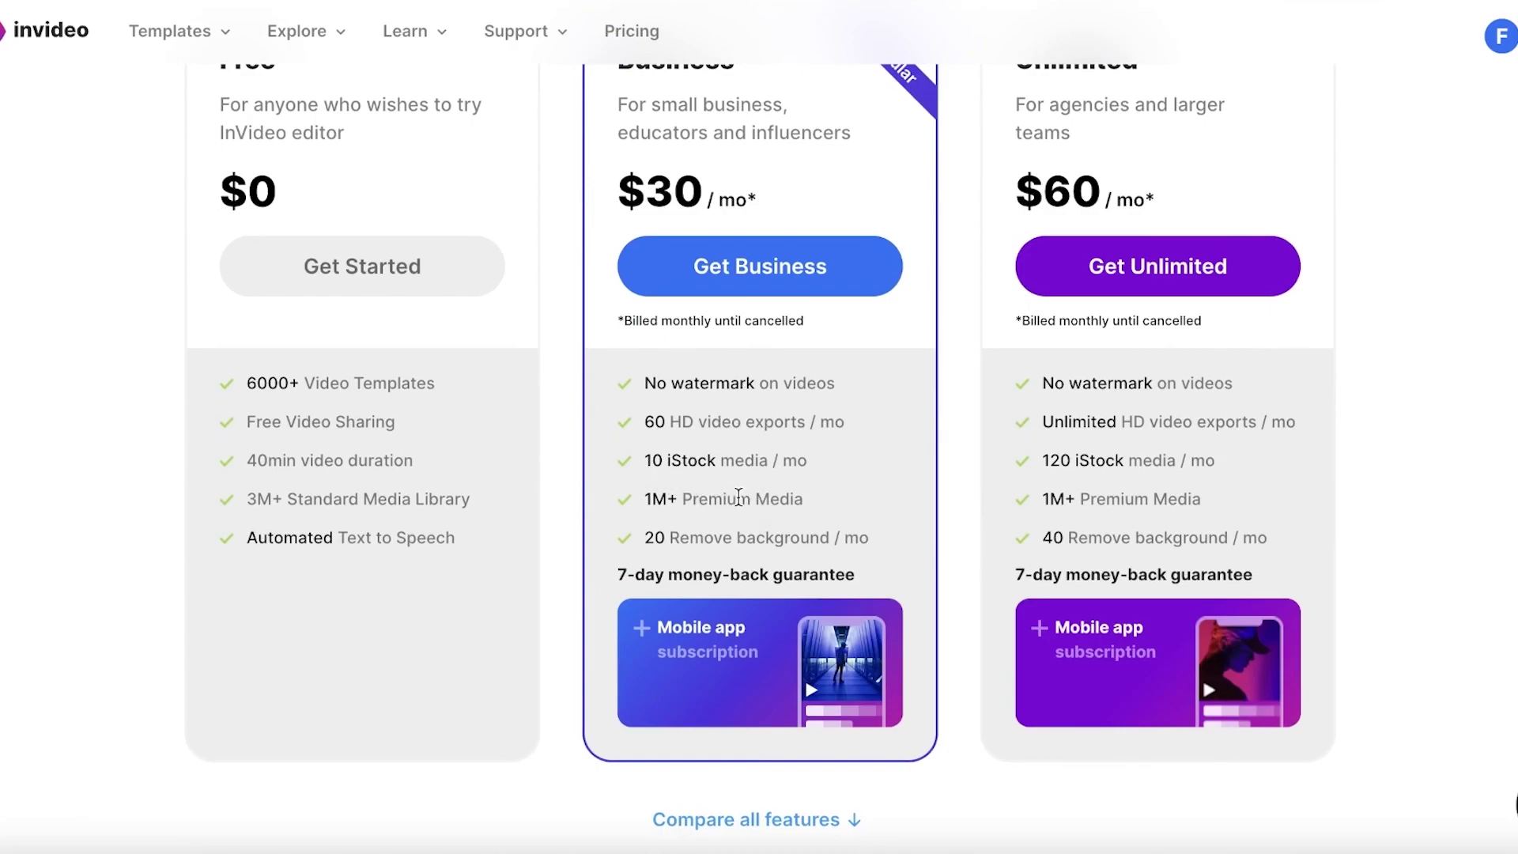
scroll(771, 457, up, 1)
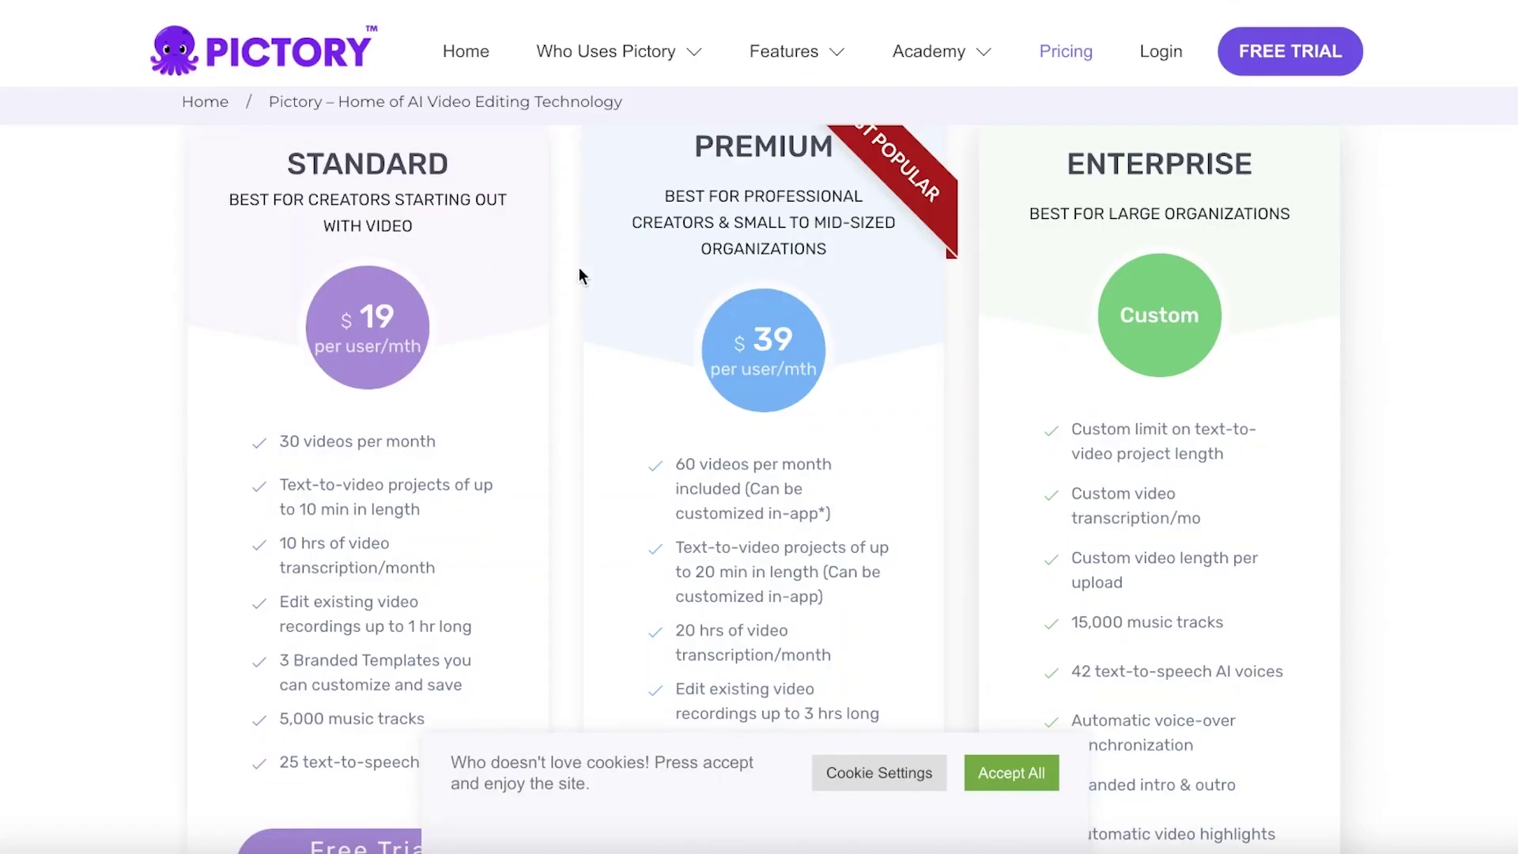
Compare Pictory's $19 Standard and $39 Premium plans against InVideo's pricing by scrolling both pages
scroll(743, 399, up, 1)
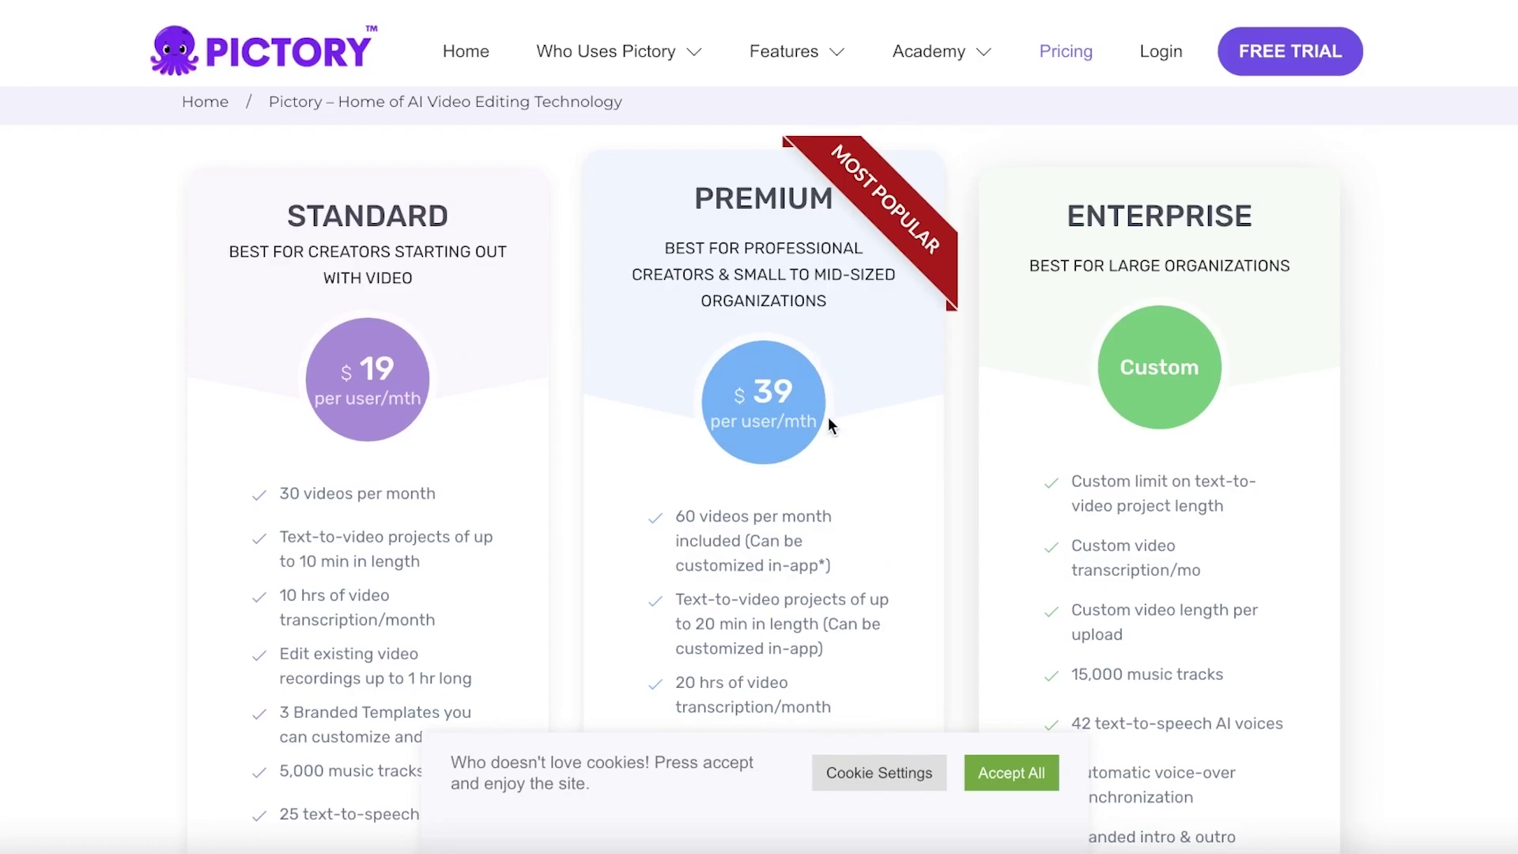
scroll(826, 419, down, 3)
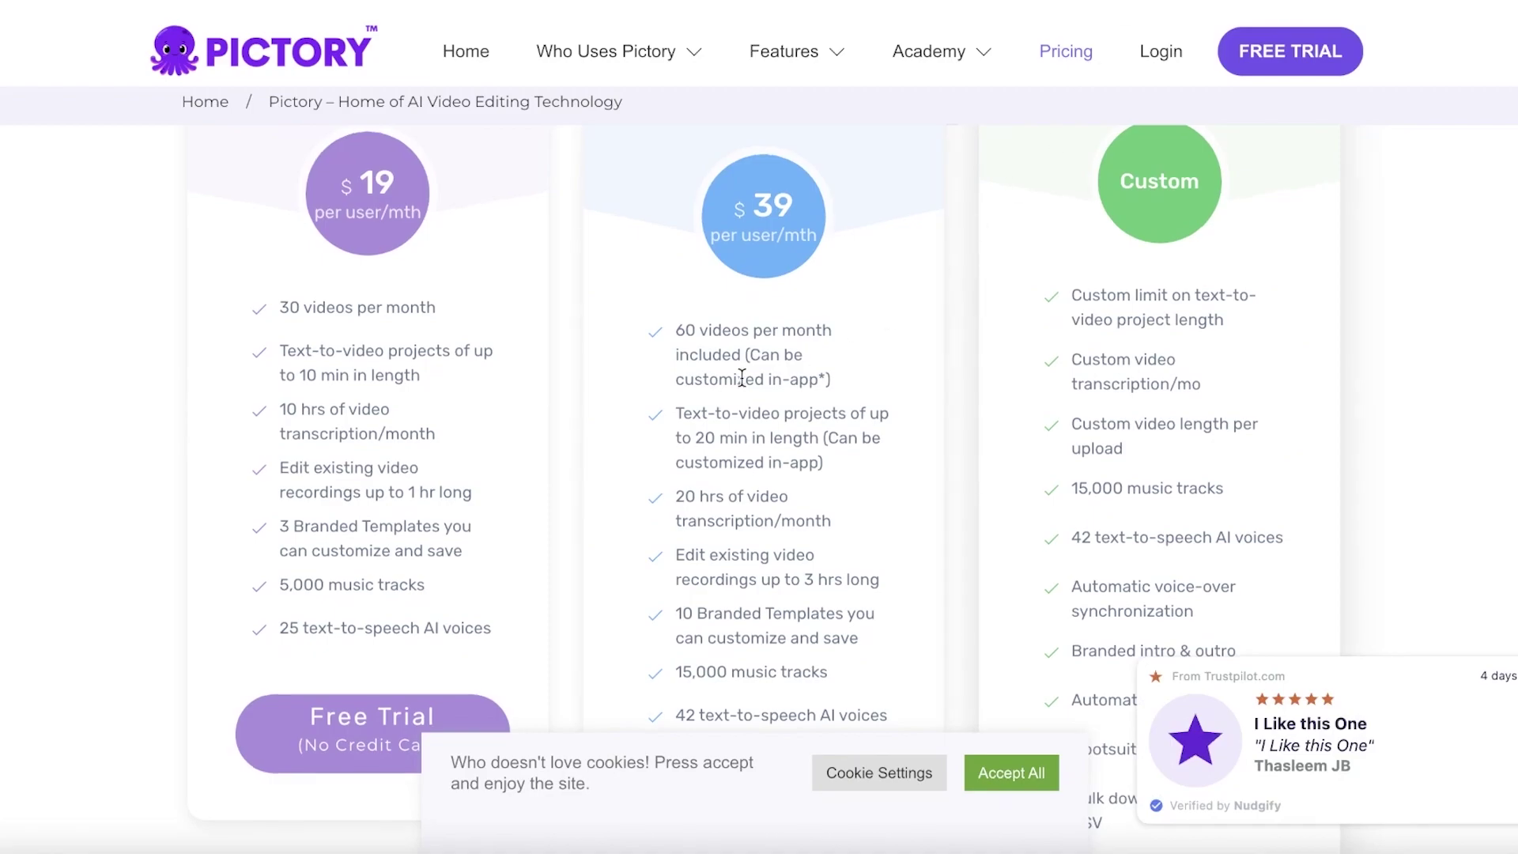
scroll(746, 383, up, 1)
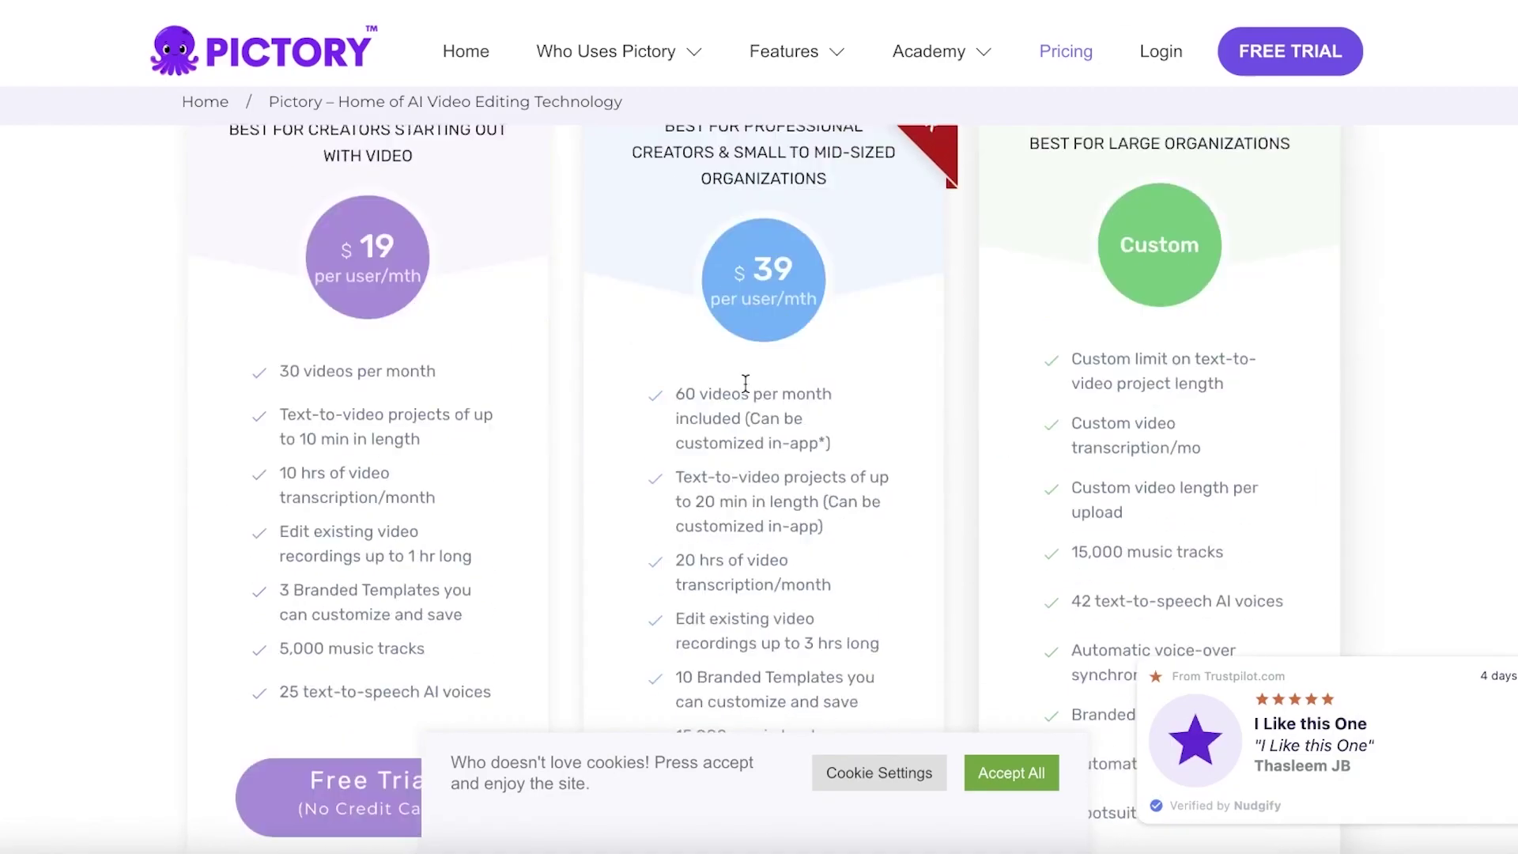
scroll(745, 383, down, 4)
scroll(745, 383, up, 5)
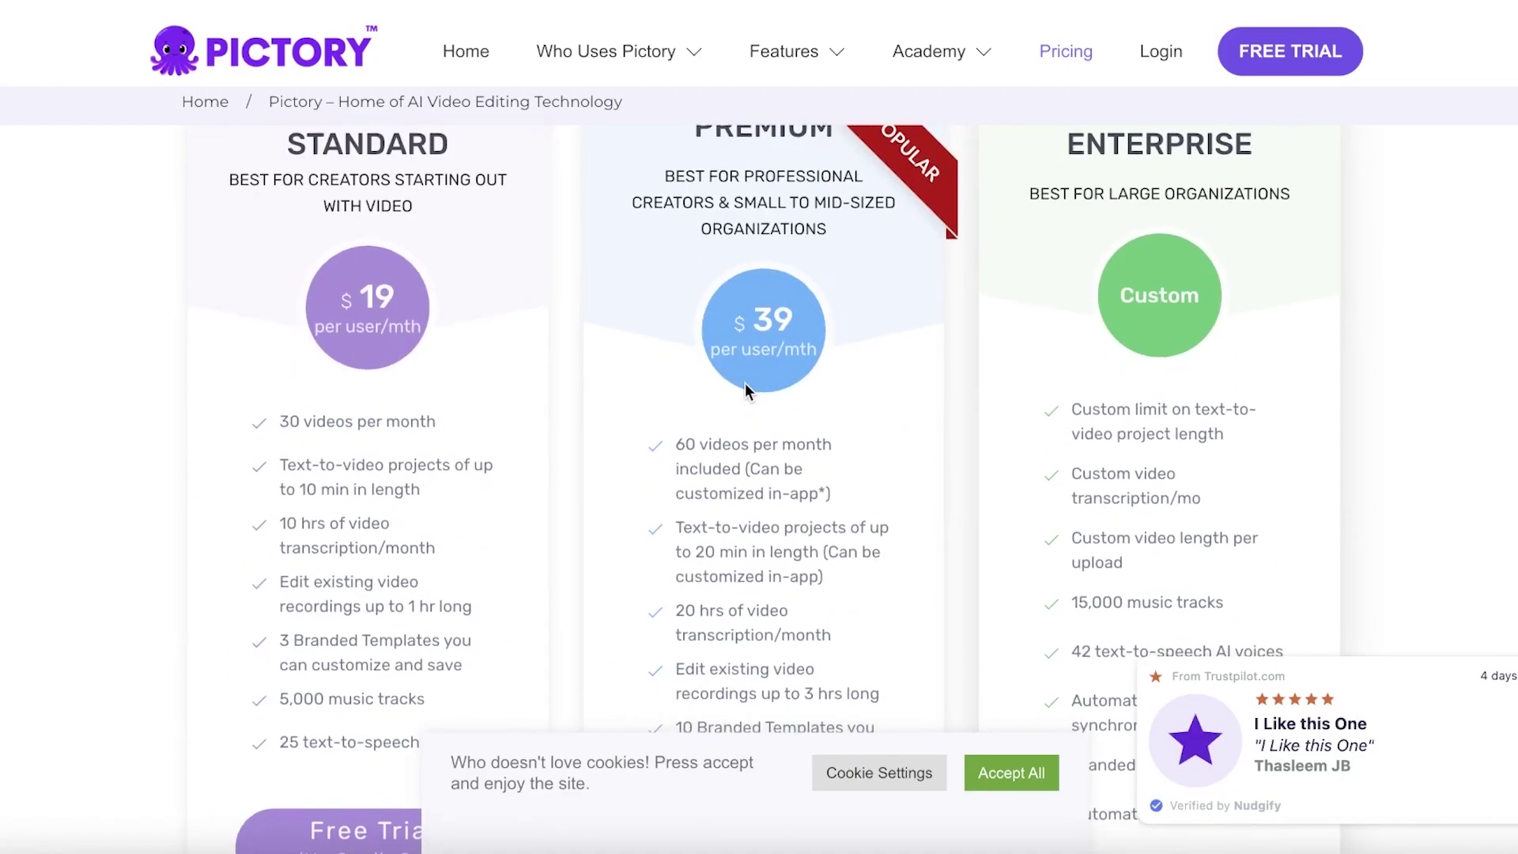
scroll(745, 383, down, 3)
scroll(745, 382, up, 7)
scroll(746, 383, down, 3)
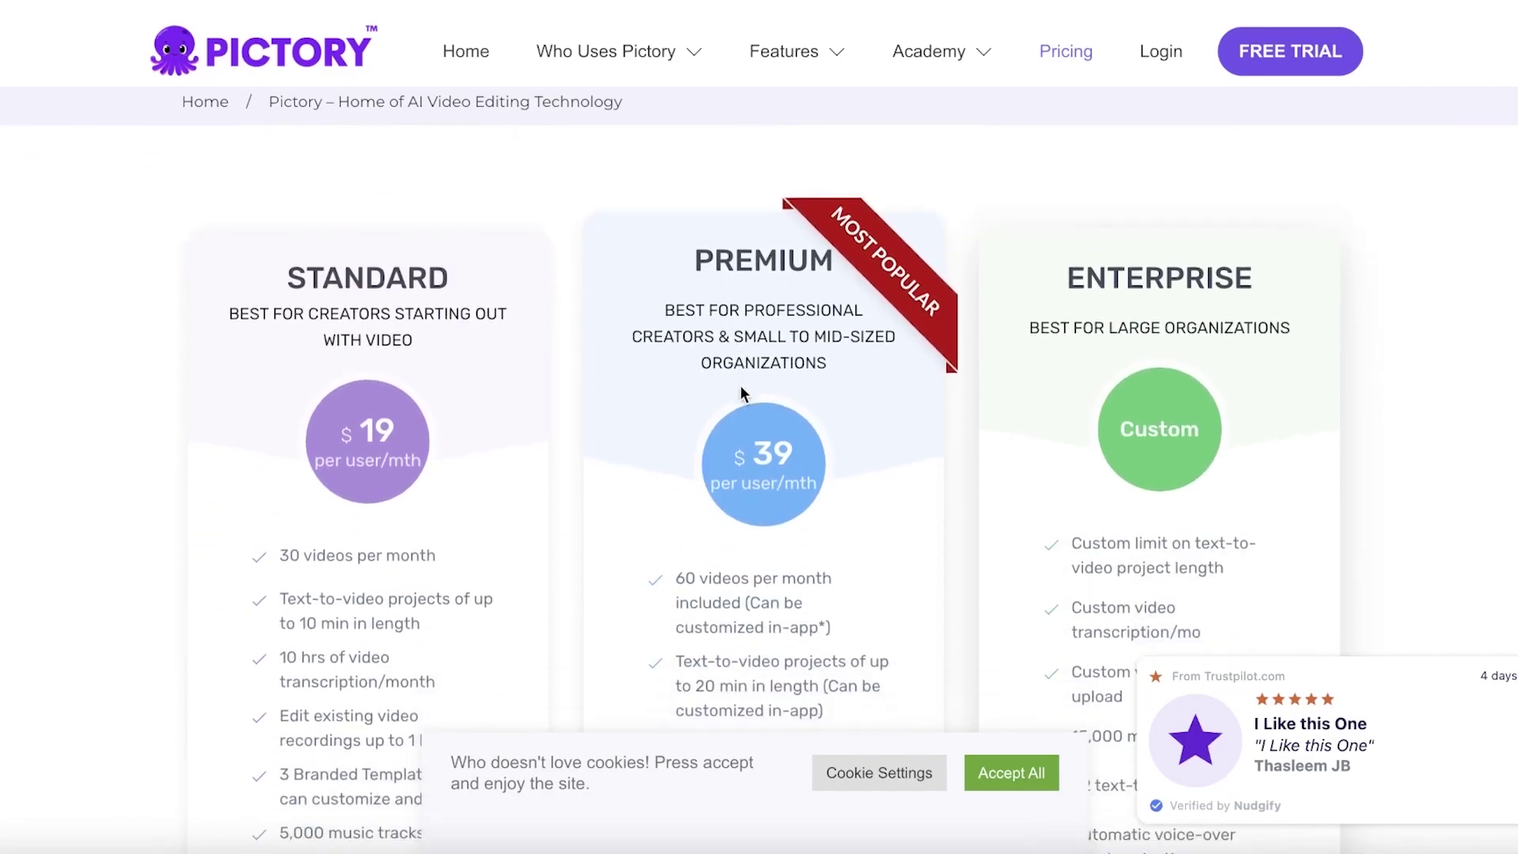
scroll(740, 386, down, 2)
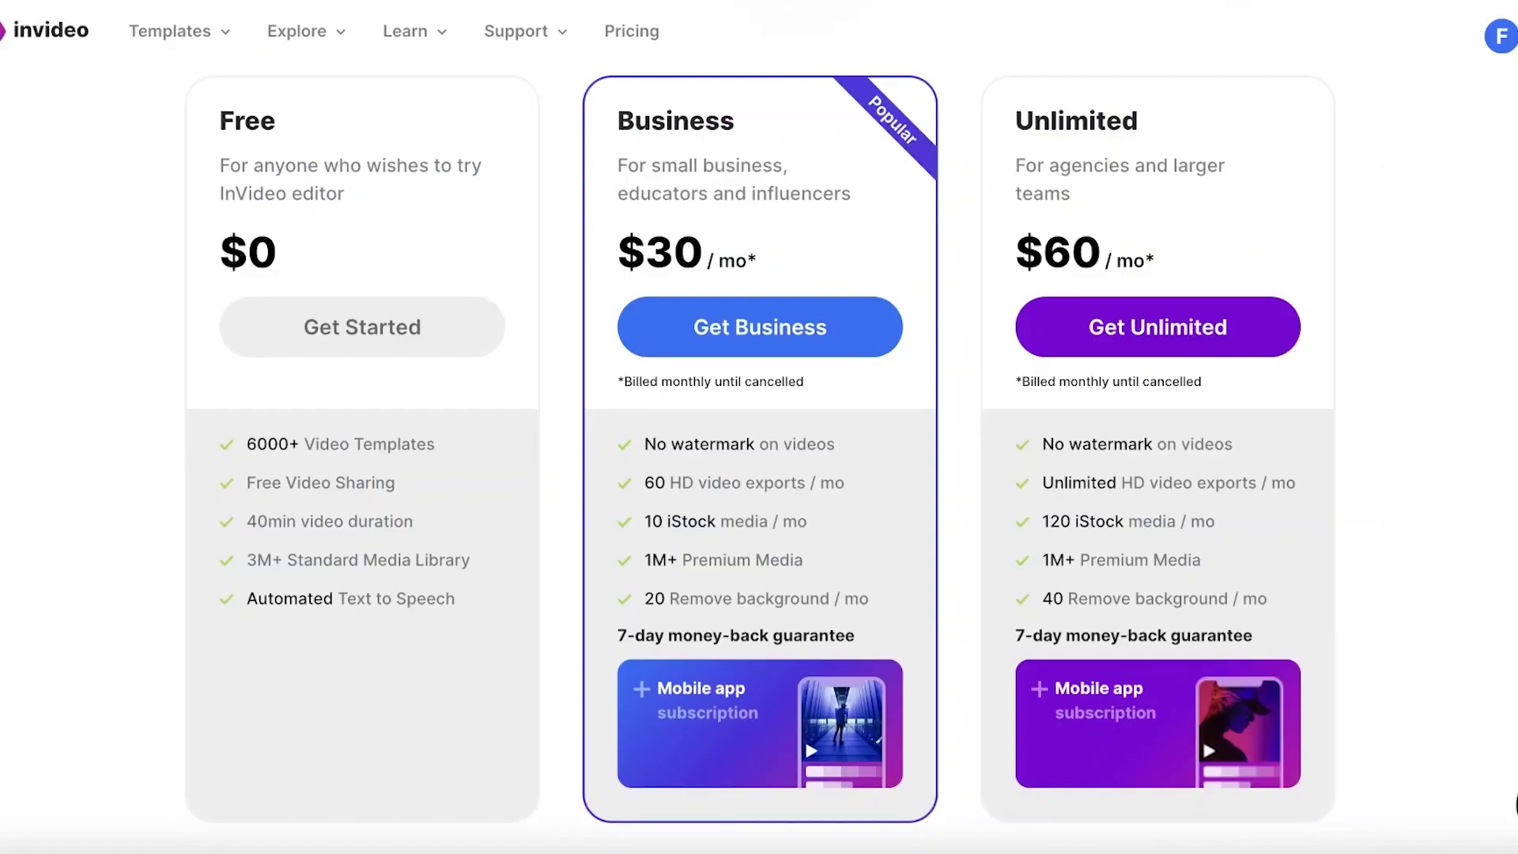
scroll(1192, 340, up, 7)
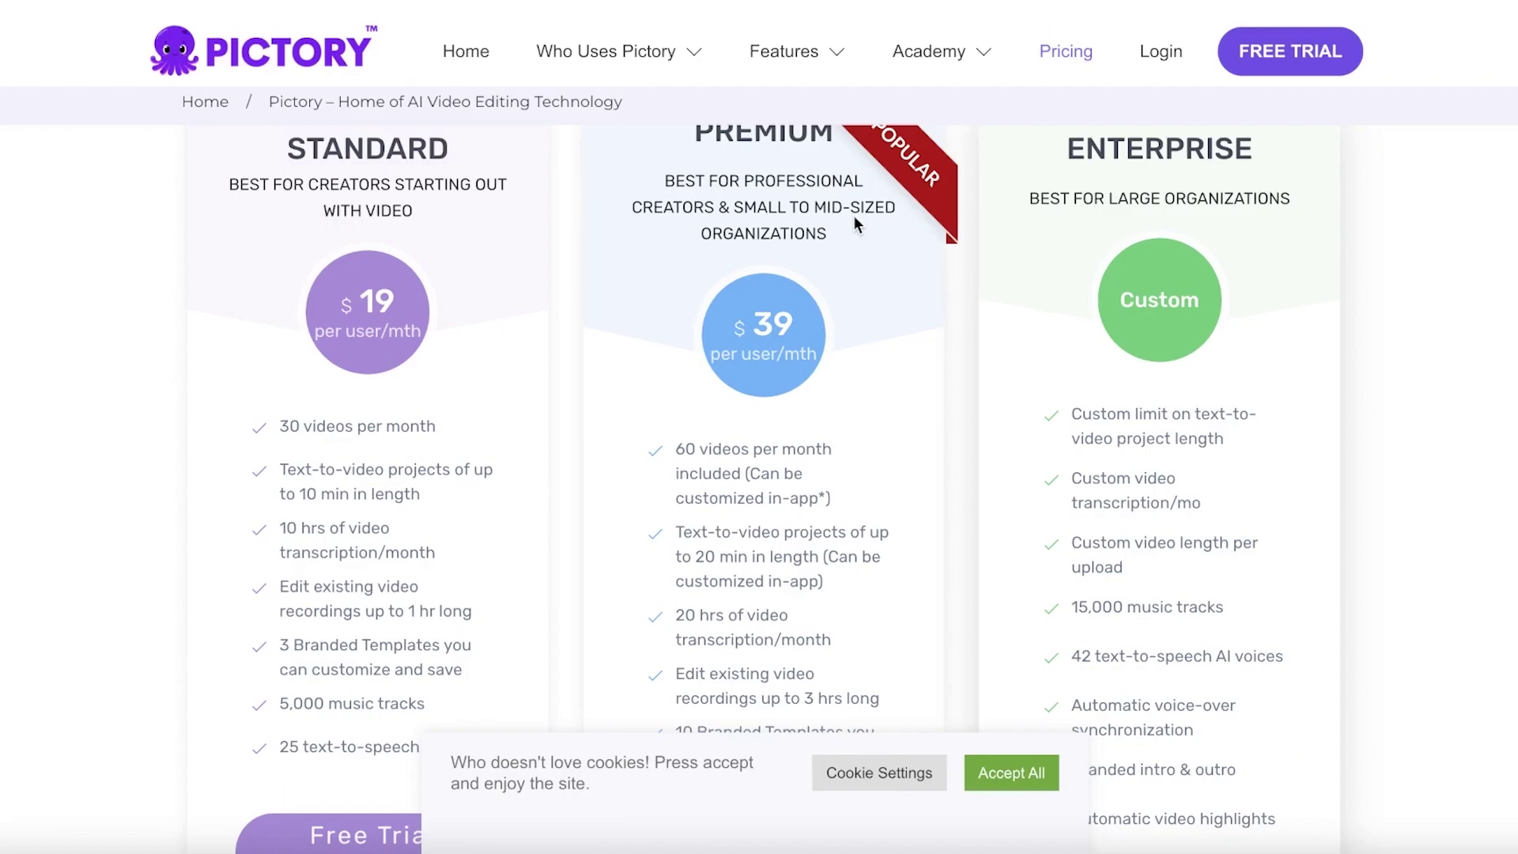
scroll(657, 358, up, 7)
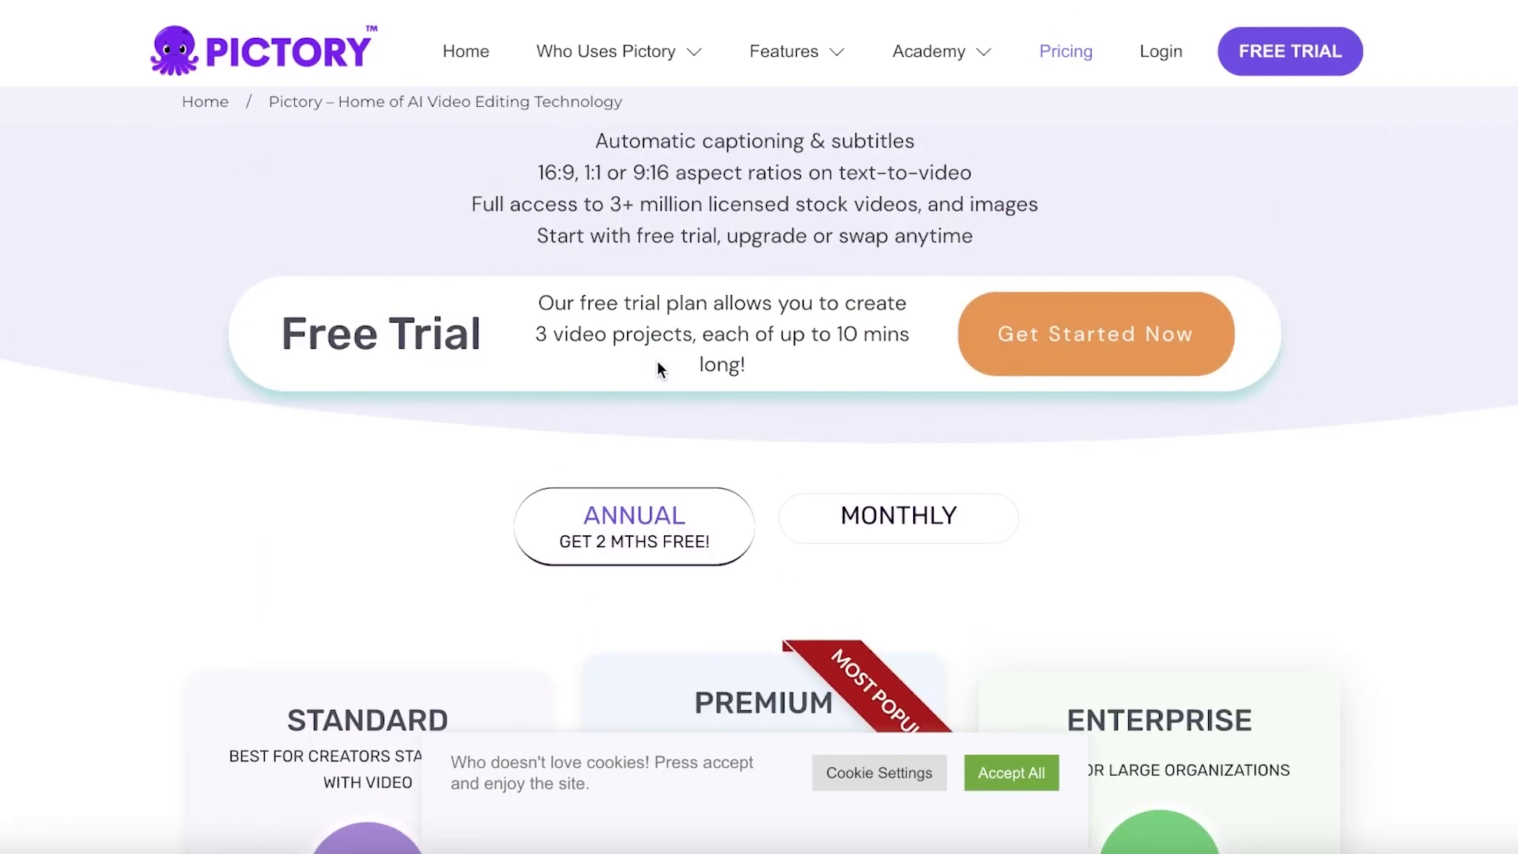
scroll(332, 534, up, 2)
scroll(319, 528, down, 11)
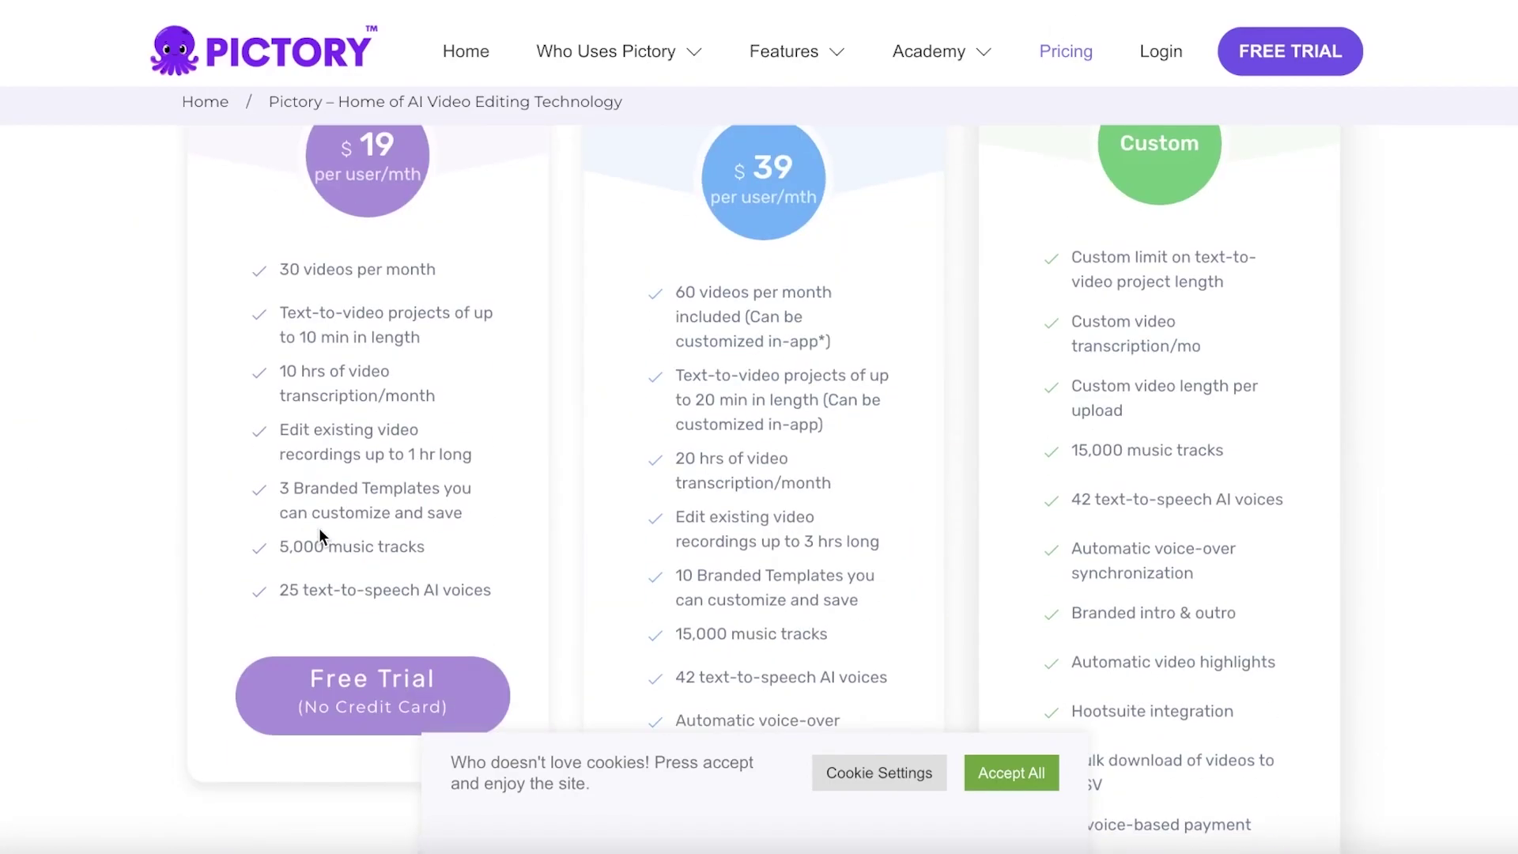
scroll(319, 528, up, 5)
scroll(319, 528, down, 2)
scroll(319, 529, down, 3)
scroll(319, 528, up, 7)
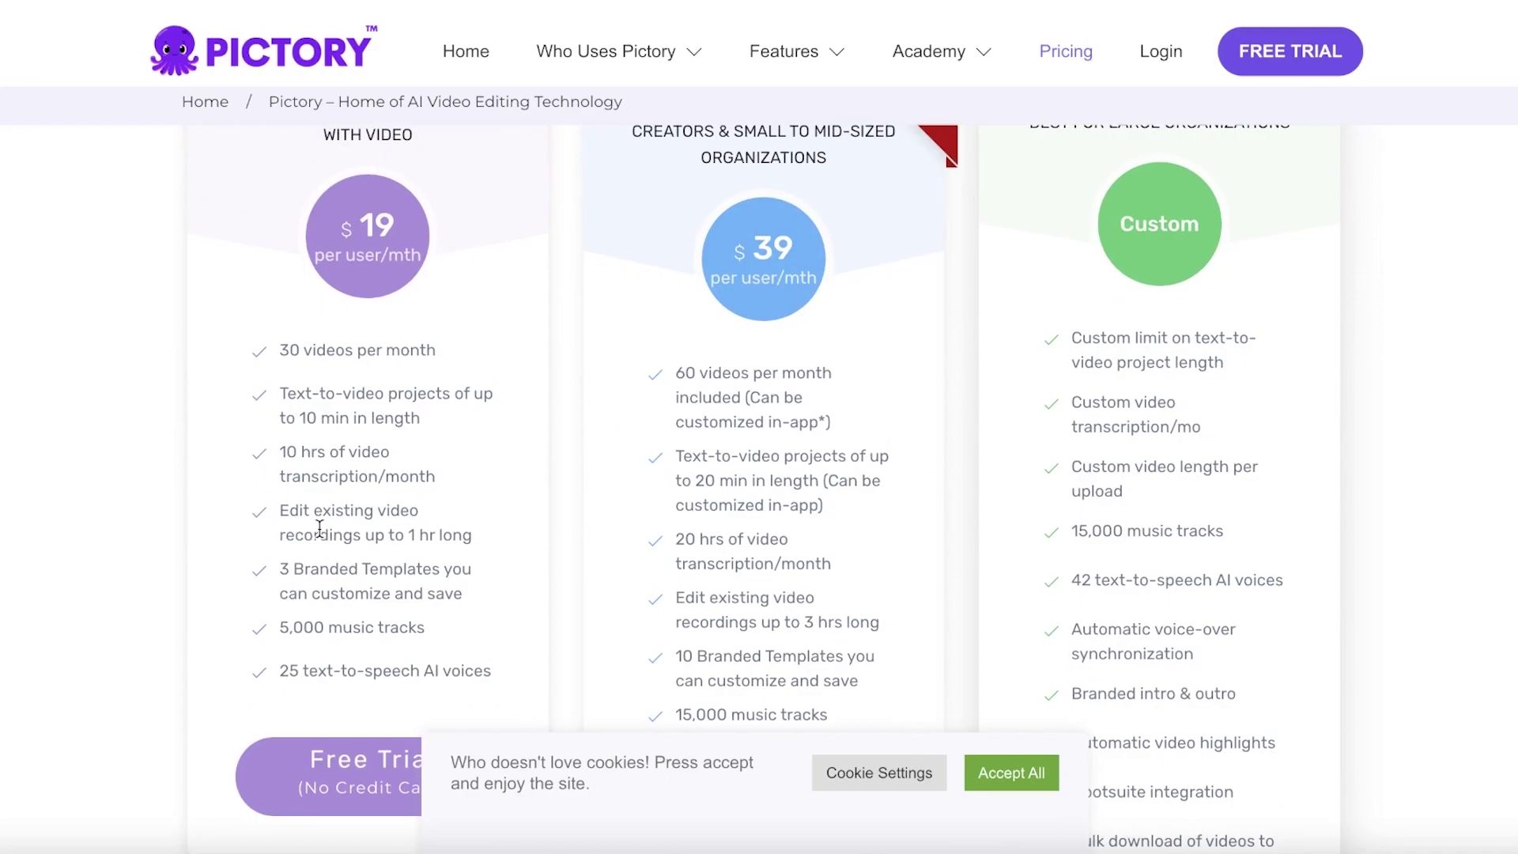
scroll(319, 528, down, 12)
scroll(319, 529, up, 8)
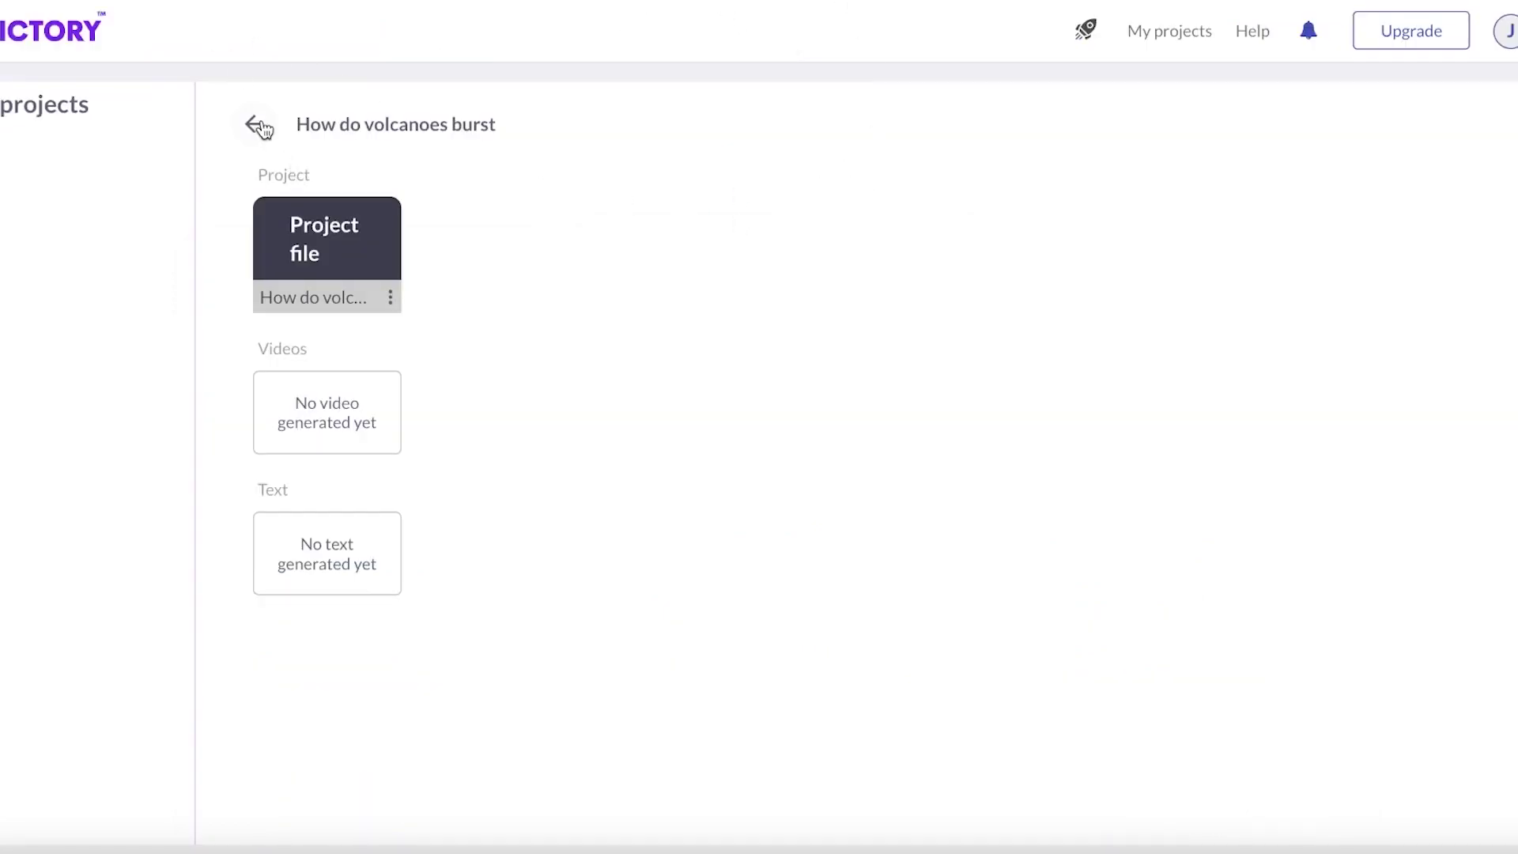
Leave the volcano project using the back arrow beside its title
click(257, 125)
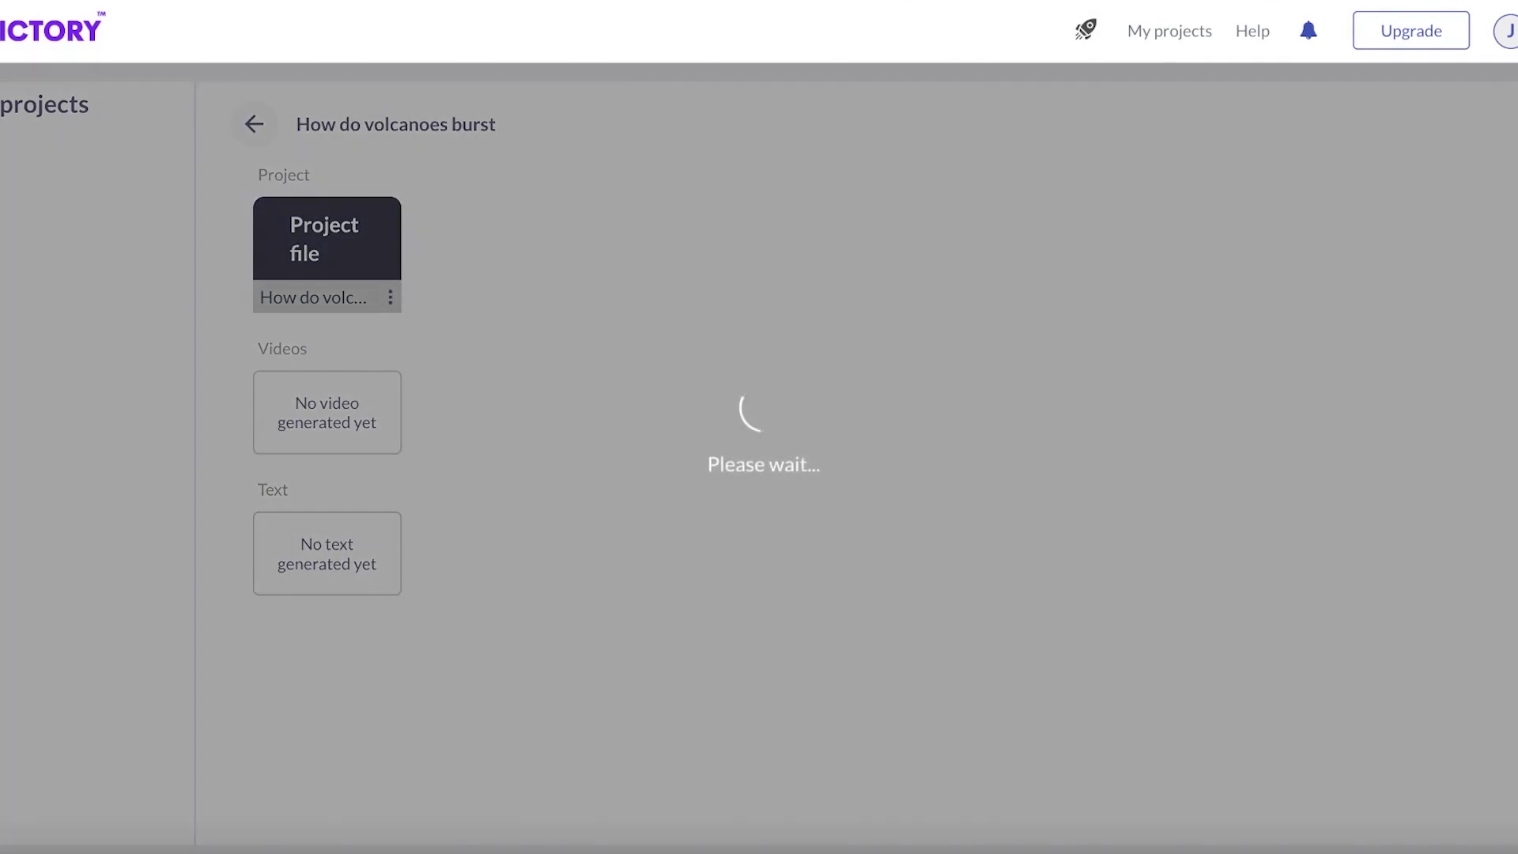